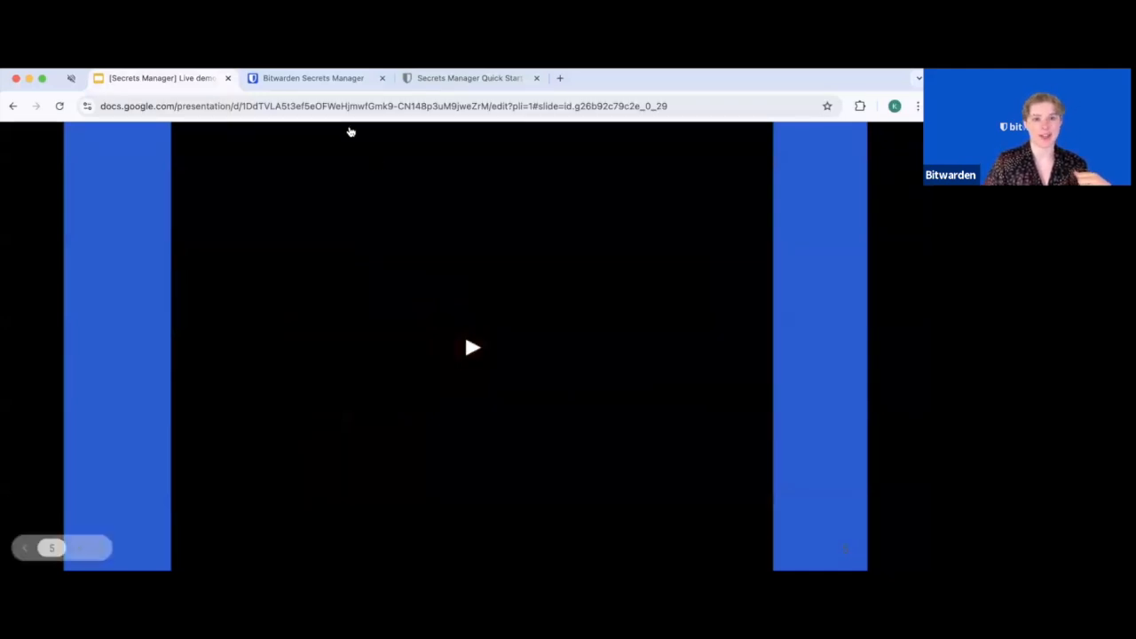
Switch from the Slides presentation to Bitwarden's Bitbank overview, showing secrets DB_NAME and EMAIL_HOST
{"action": "left_click", "coordinate": [337, 80]}
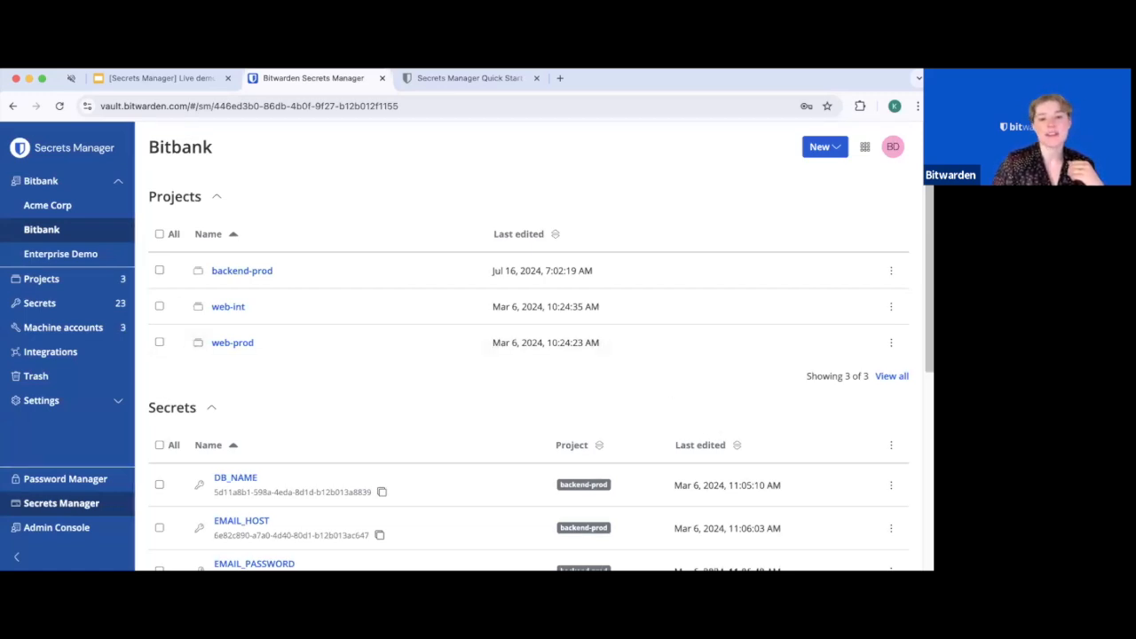
Scroll the Bitbank overview to review its projects backend-prod, web-int and web-prod
{"action": "scroll", "coordinate": [598, 412], "scroll_direction": "down", "scroll_amount": 5}
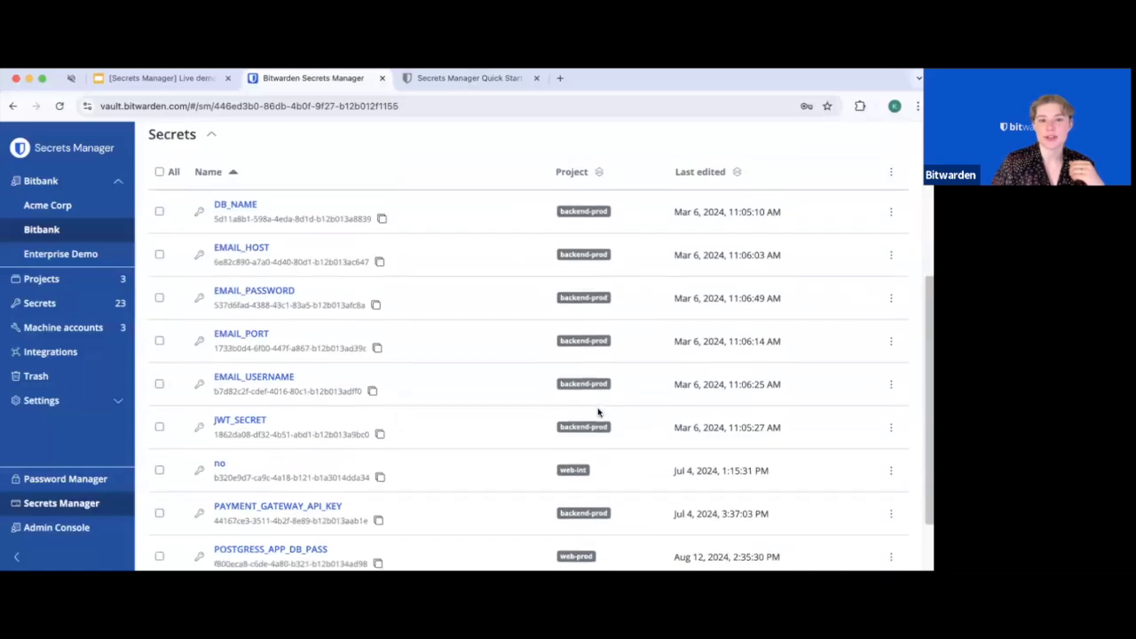
{"action": "scroll", "coordinate": [519, 471], "scroll_direction": "up", "scroll_amount": 5}
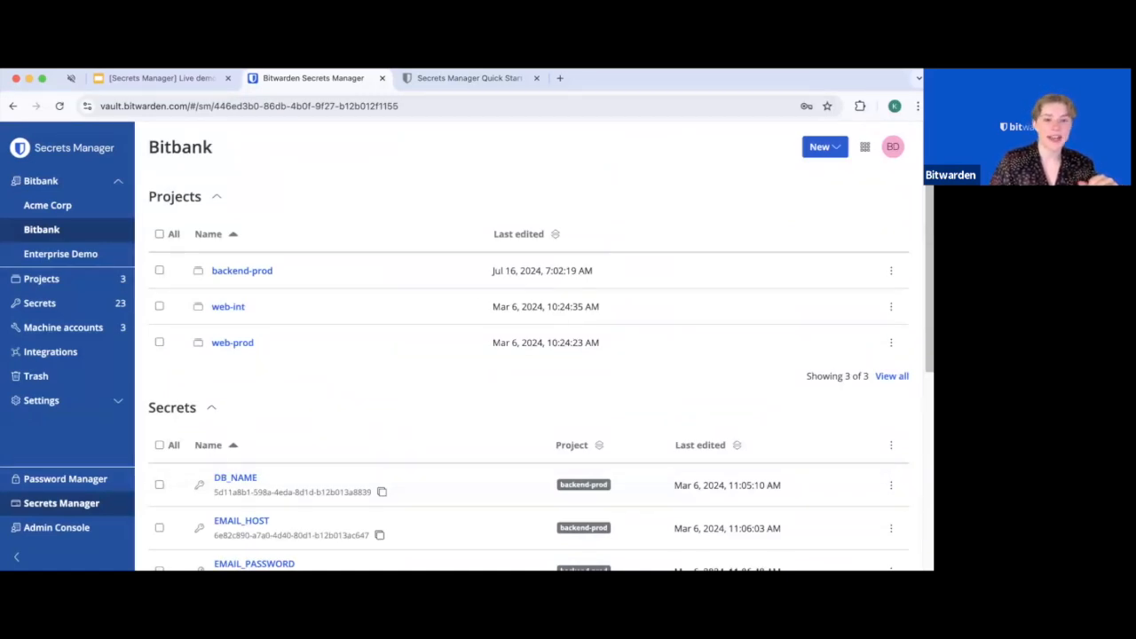
Open the web-prod project and browse through its 11 secrets
{"action": "left_click", "coordinate": [234, 352]}
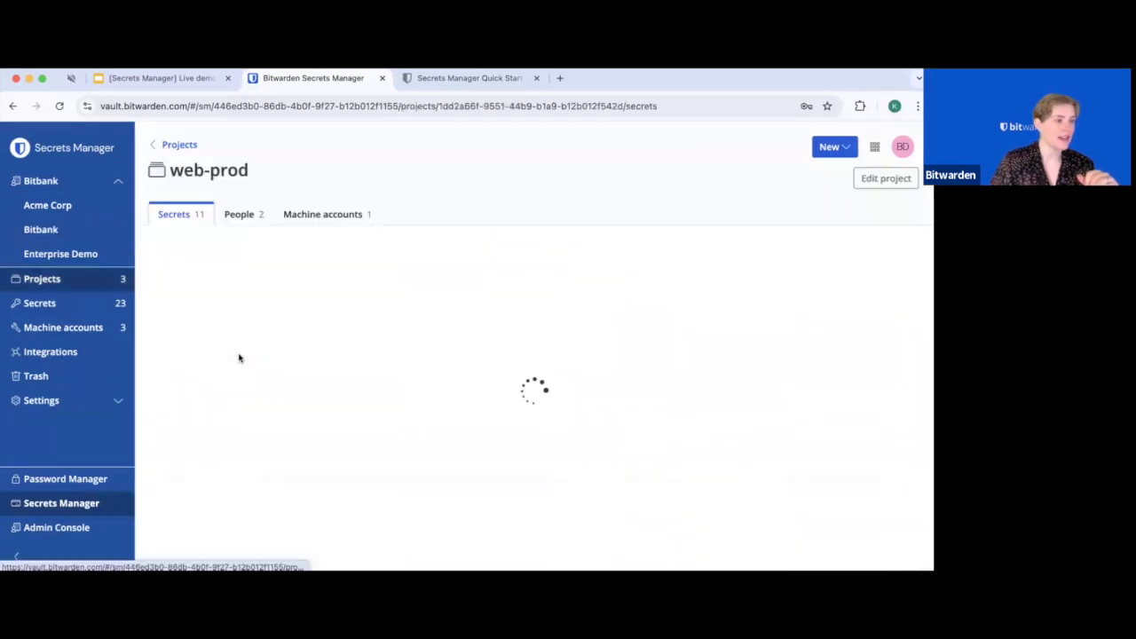
{"action": "scroll", "coordinate": [364, 396], "scroll_direction": "down", "scroll_amount": 1}
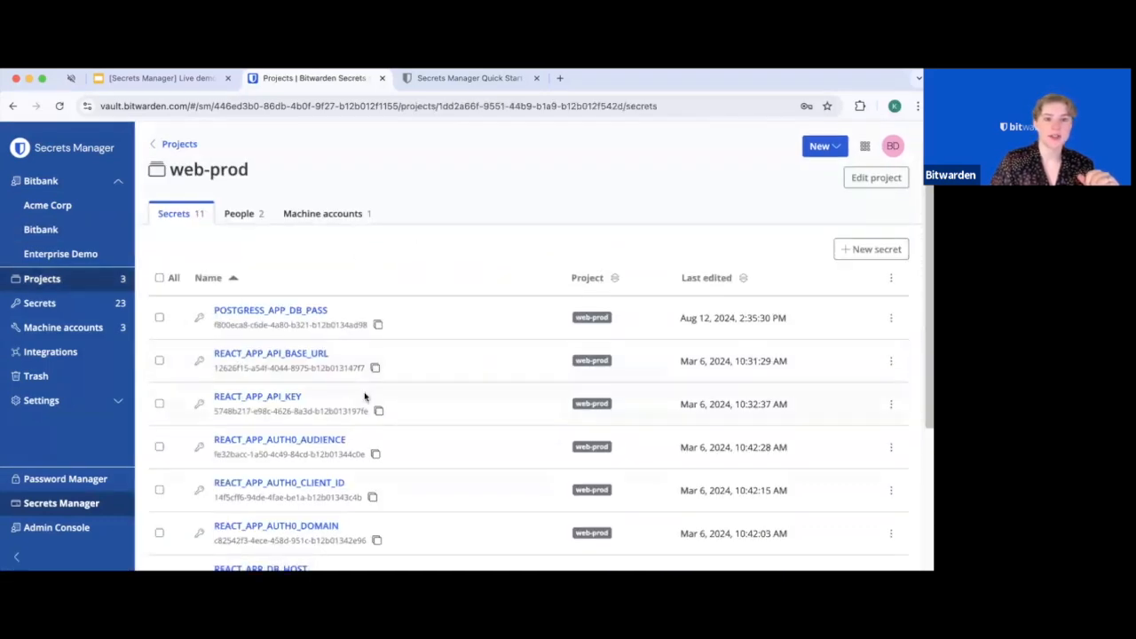
{"action": "scroll", "coordinate": [364, 396], "scroll_direction": "down", "scroll_amount": 3}
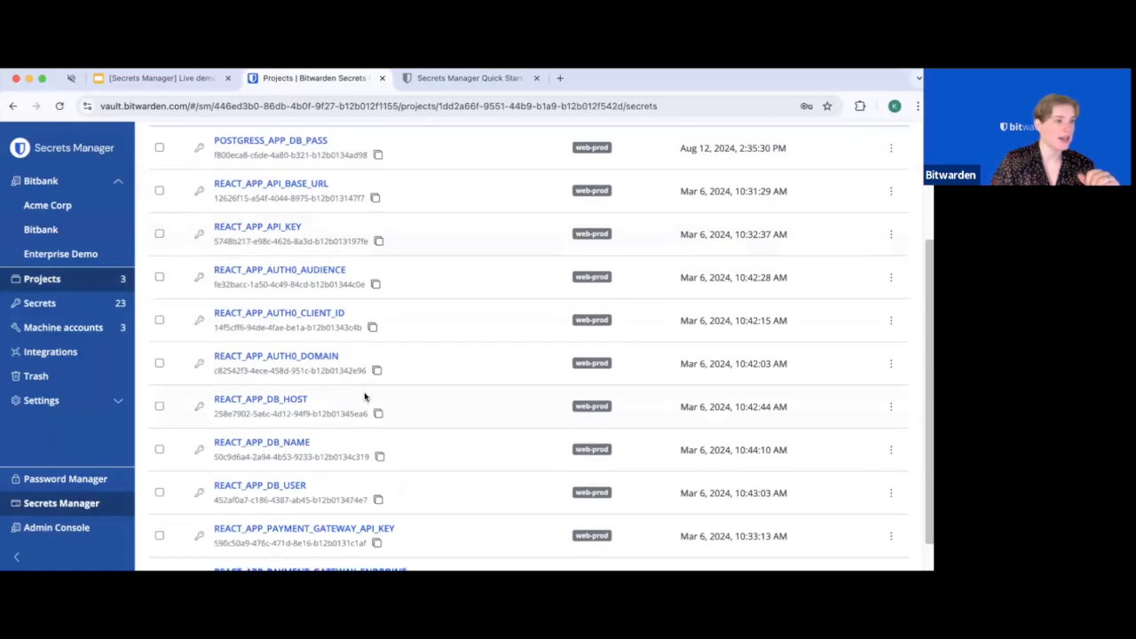
{"action": "scroll", "coordinate": [366, 396], "scroll_direction": "down", "scroll_amount": 1}
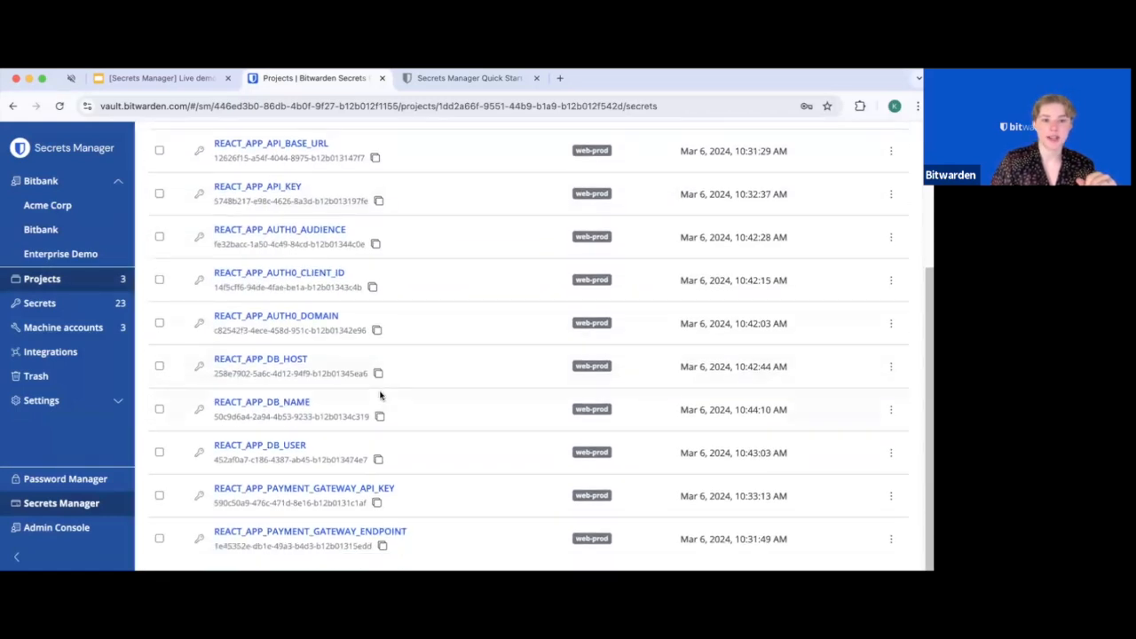
{"action": "scroll", "coordinate": [407, 415], "scroll_direction": "up", "scroll_amount": 5}
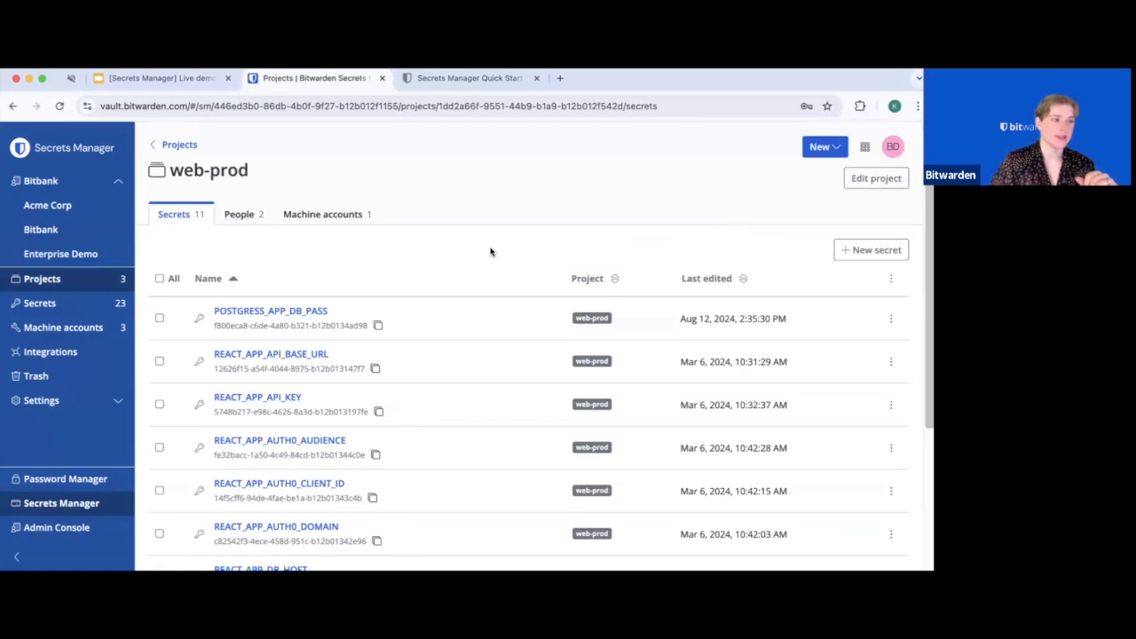
{"action": "scroll", "coordinate": [424, 388], "scroll_direction": "down", "scroll_amount": 3}
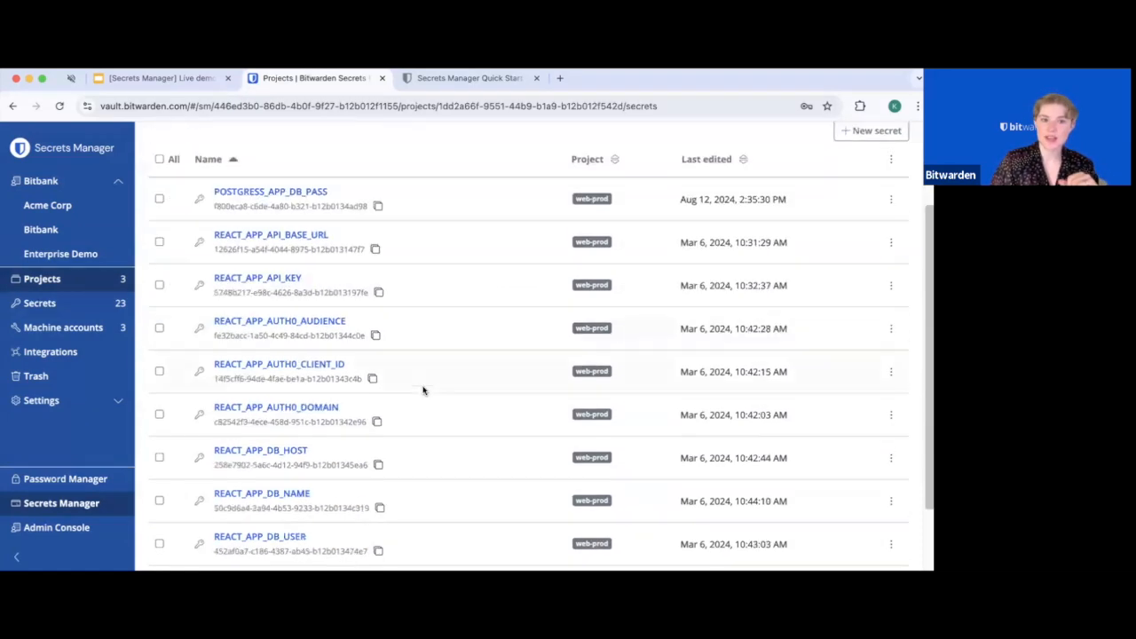
{"action": "scroll", "coordinate": [500, 433], "scroll_direction": "down", "scroll_amount": 1}
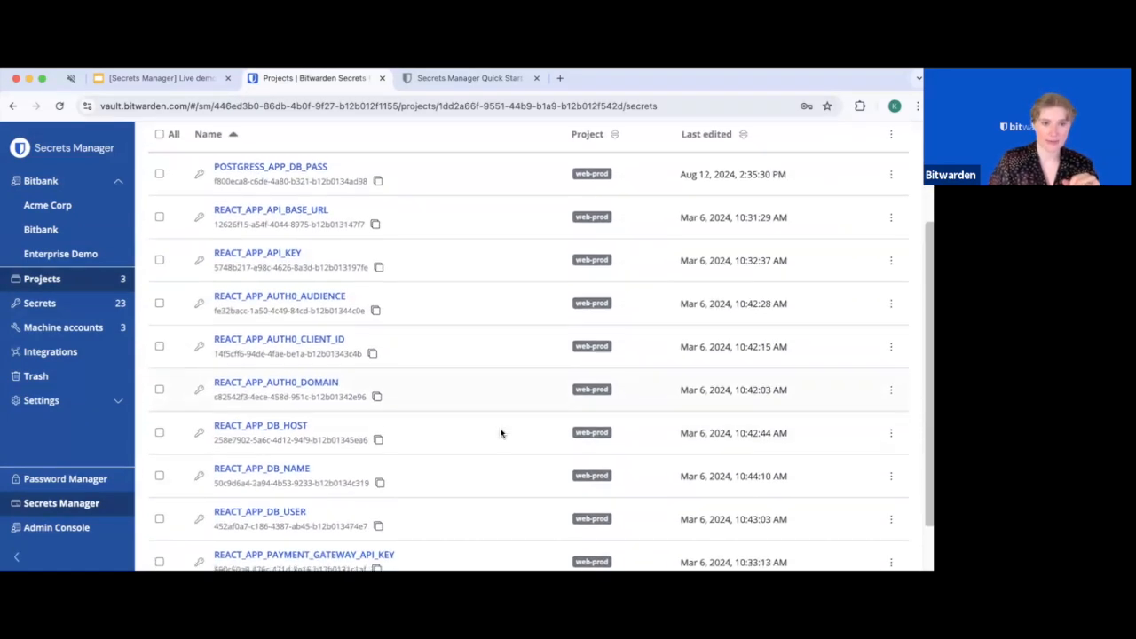
{"action": "scroll", "coordinate": [500, 433], "scroll_direction": "down", "scroll_amount": 3}
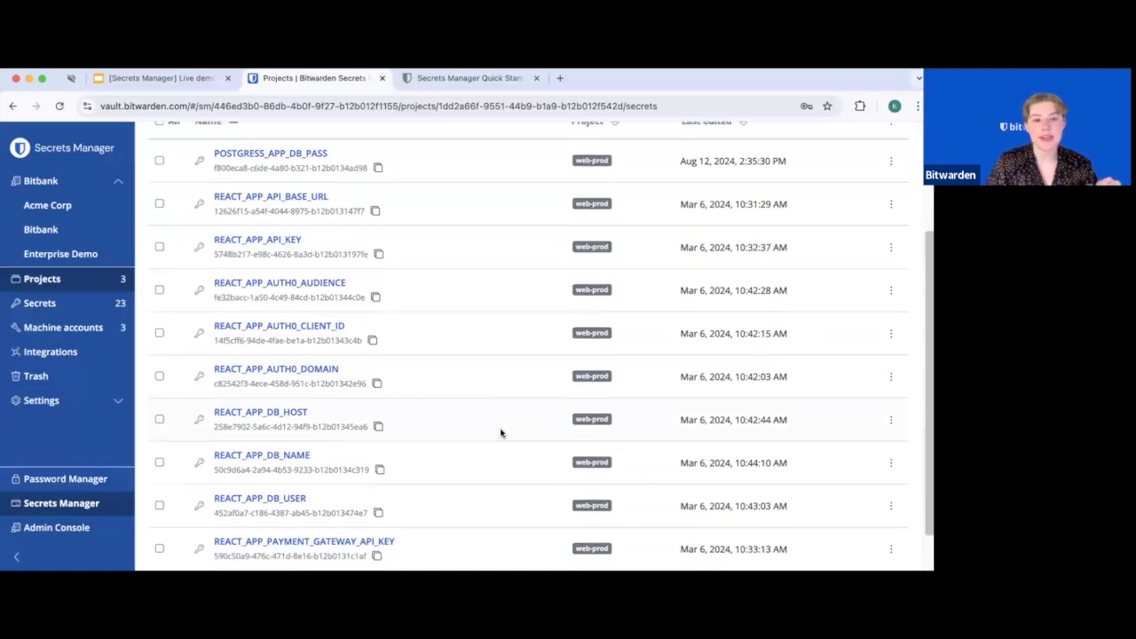
Copy the UUID of the POSTGRESS_APP_DB_PASS secret
{"action": "scroll", "coordinate": [500, 434], "scroll_direction": "up", "scroll_amount": 5}
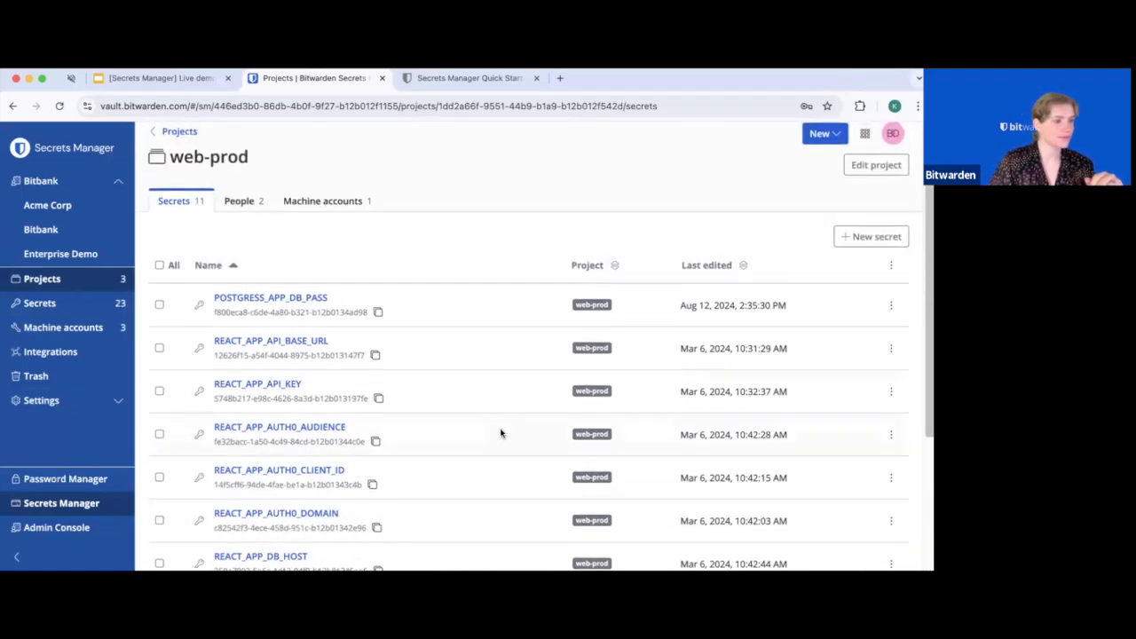
{"action": "scroll", "coordinate": [500, 434], "scroll_direction": "up", "scroll_amount": 1}
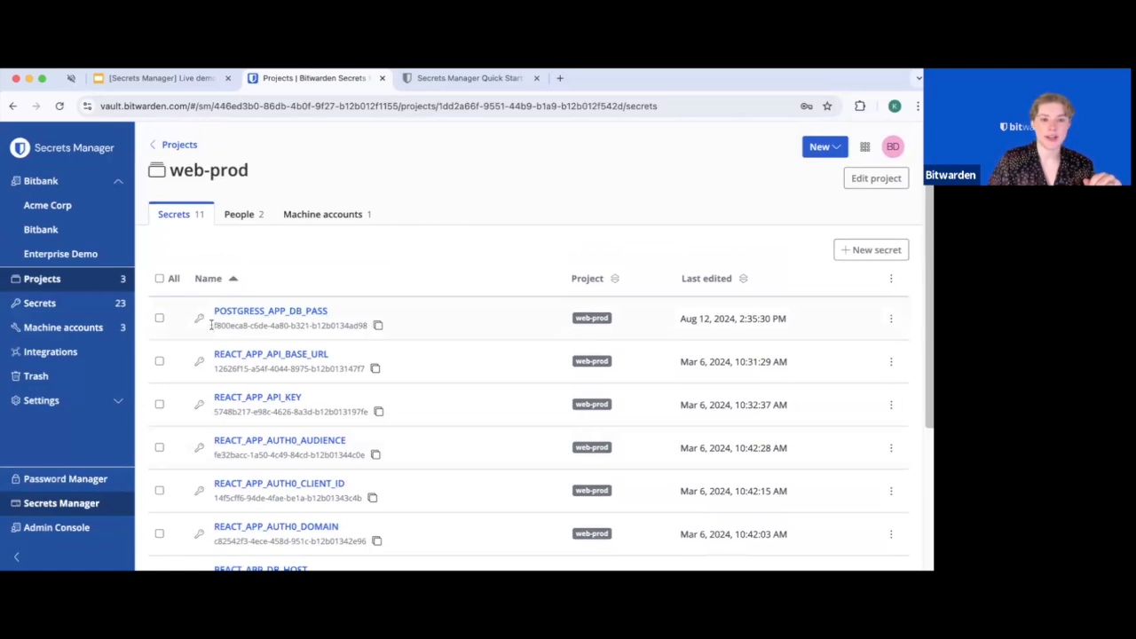
{"action": "left_click_drag", "start_coordinate": [214, 327], "coordinate": [370, 326]}
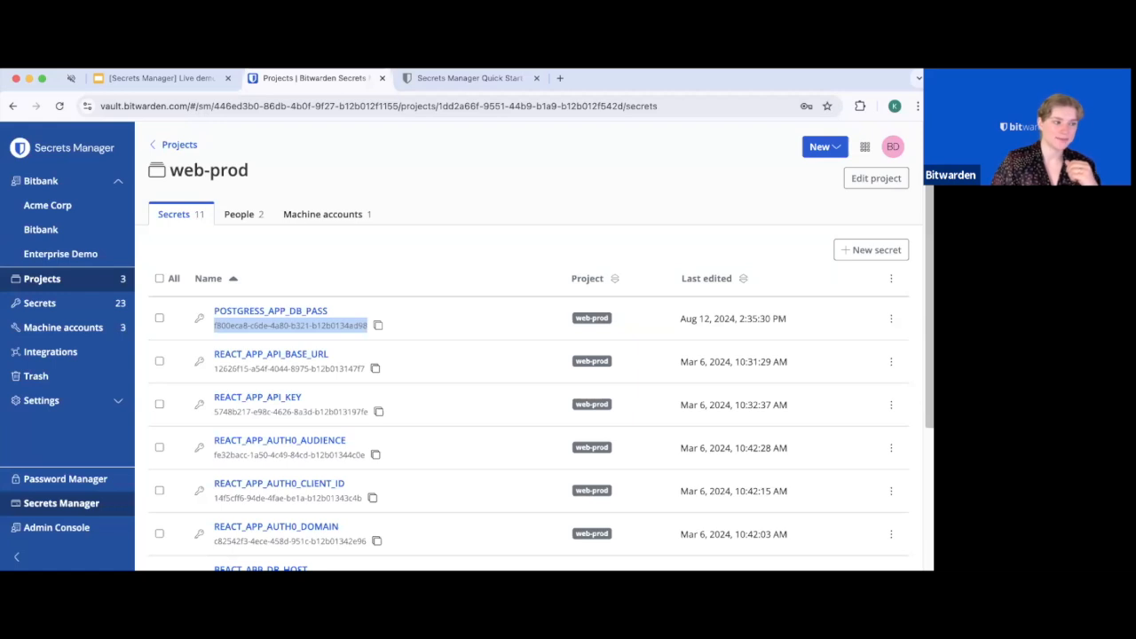
{"action": "left_click", "coordinate": [378, 326]}
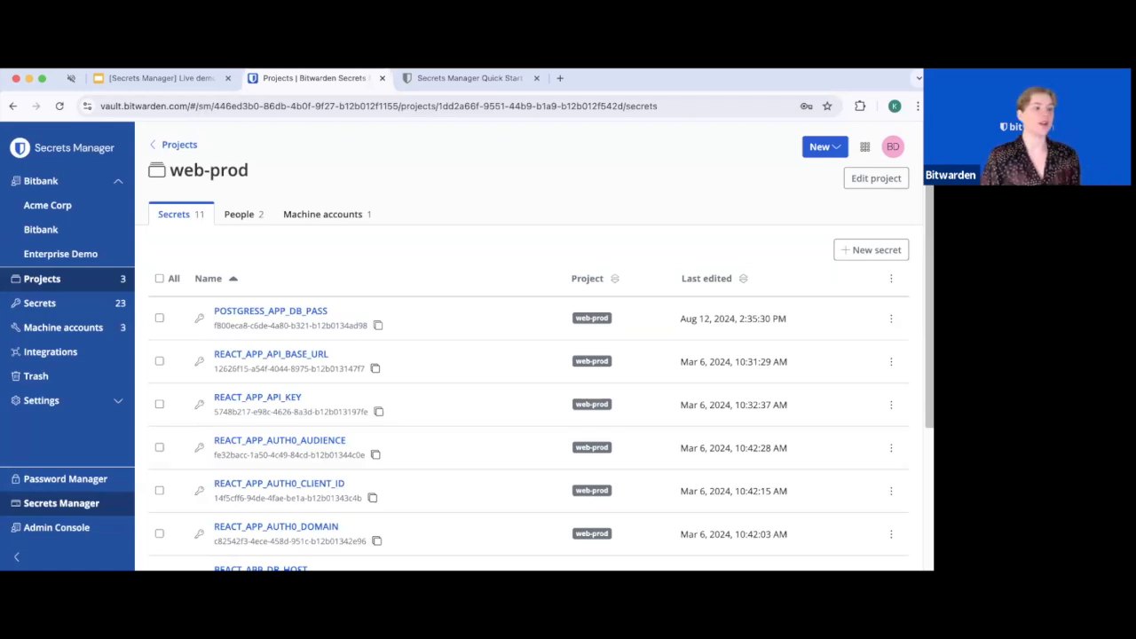
{"action": "left_click", "coordinate": [305, 312]}
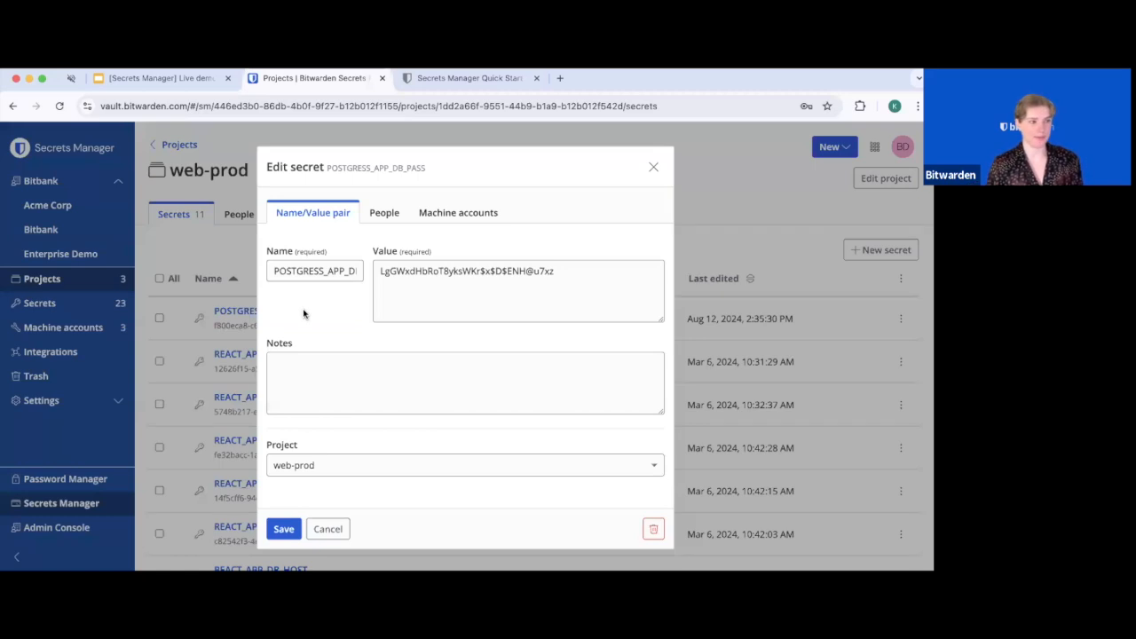
{"action": "left_click_drag", "start_coordinate": [274, 270], "coordinate": [344, 285]}
{"action": "left_click_drag", "start_coordinate": [584, 270], "coordinate": [434, 307]}
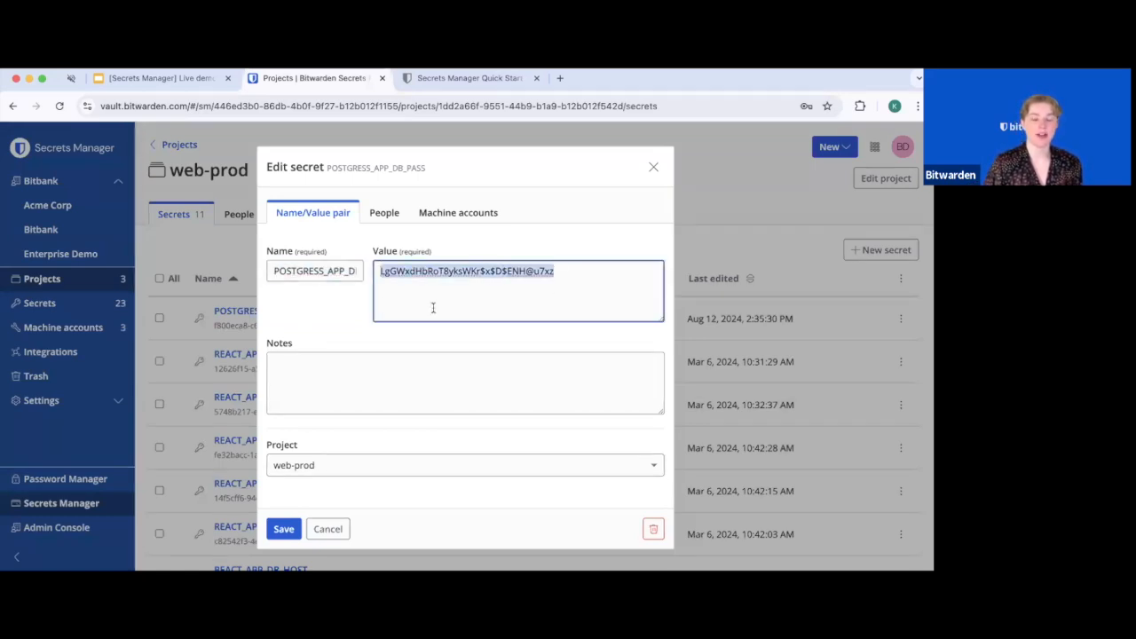
{"action": "left_click", "coordinate": [435, 310]}
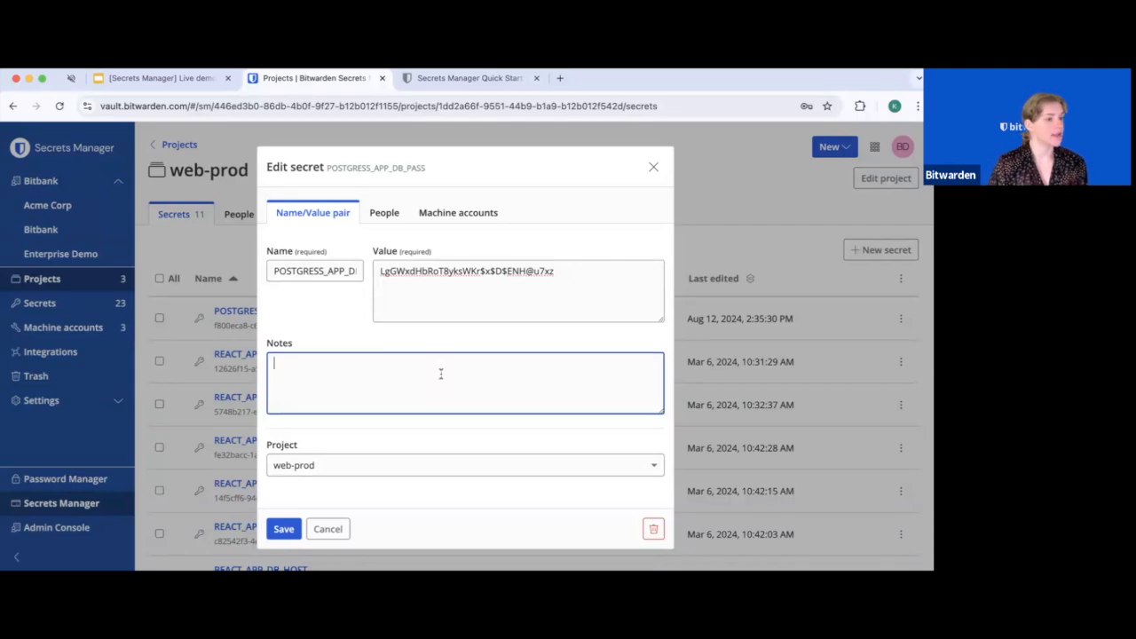
{"action": "left_click", "coordinate": [497, 467]}
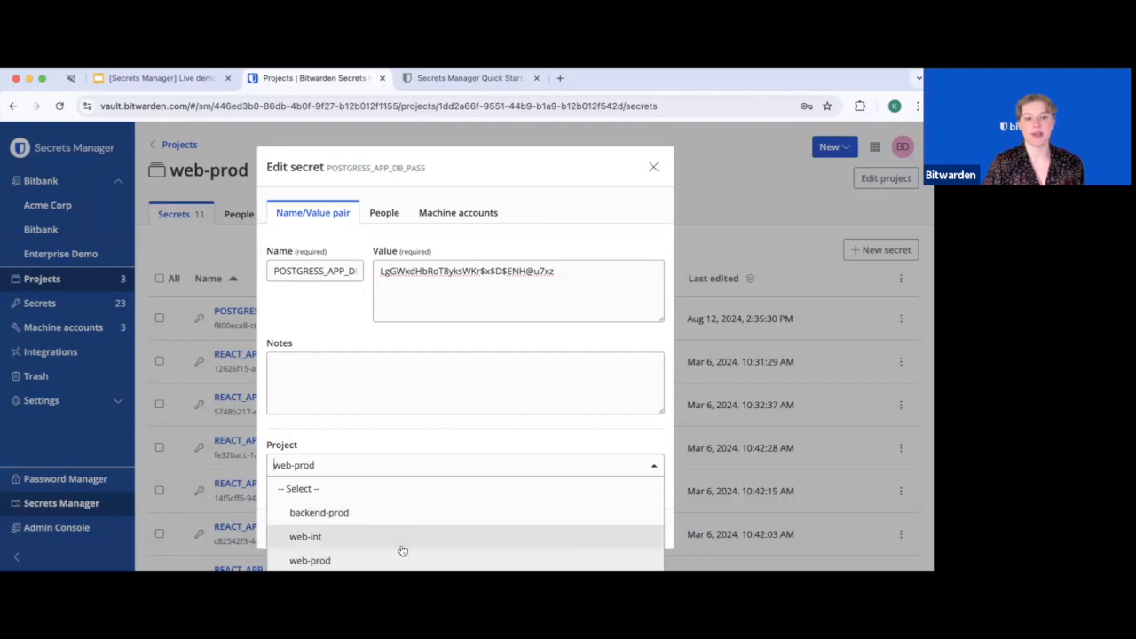
{"action": "left_click", "coordinate": [399, 441]}
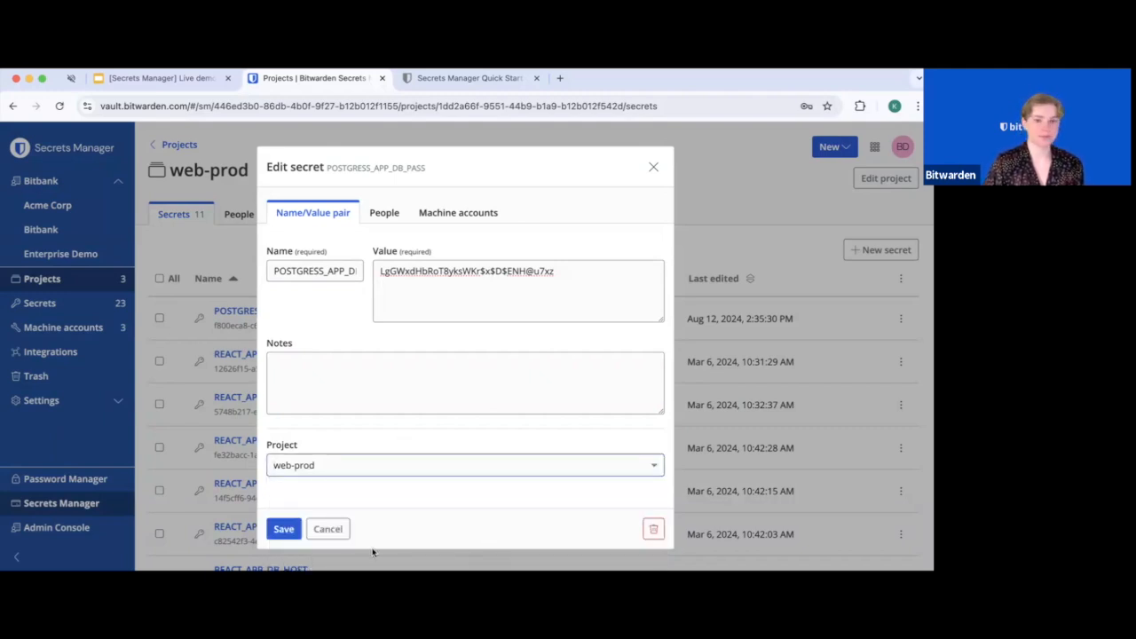
{"action": "left_click", "coordinate": [328, 529]}
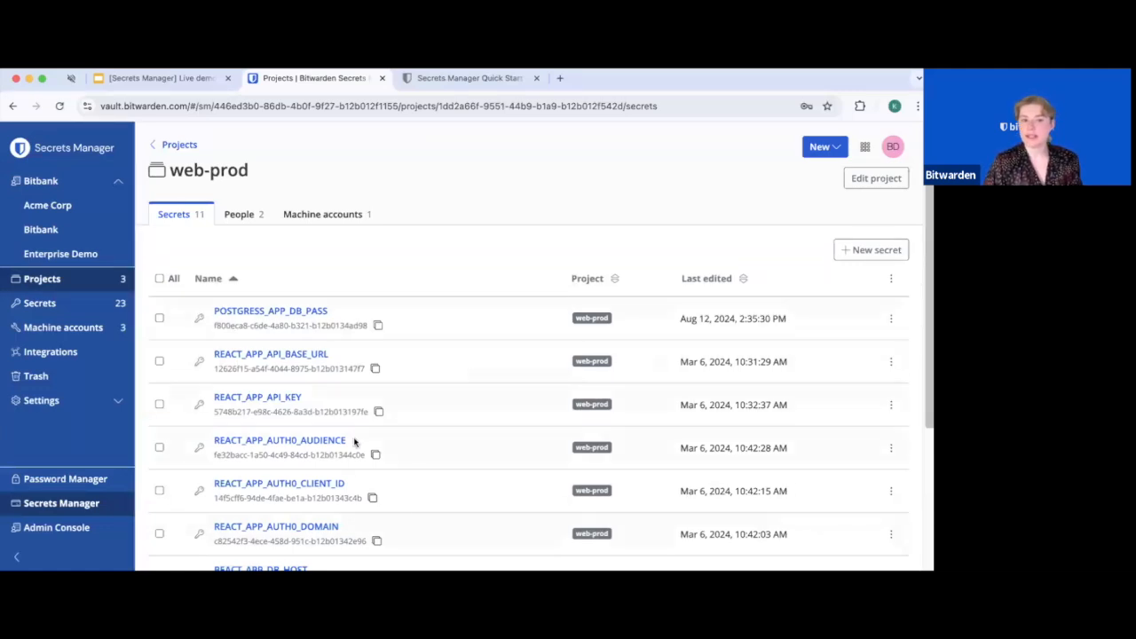
{"action": "scroll", "coordinate": [423, 503], "scroll_direction": "down", "scroll_amount": 2}
{"action": "scroll", "coordinate": [420, 503], "scroll_direction": "down", "scroll_amount": 2}
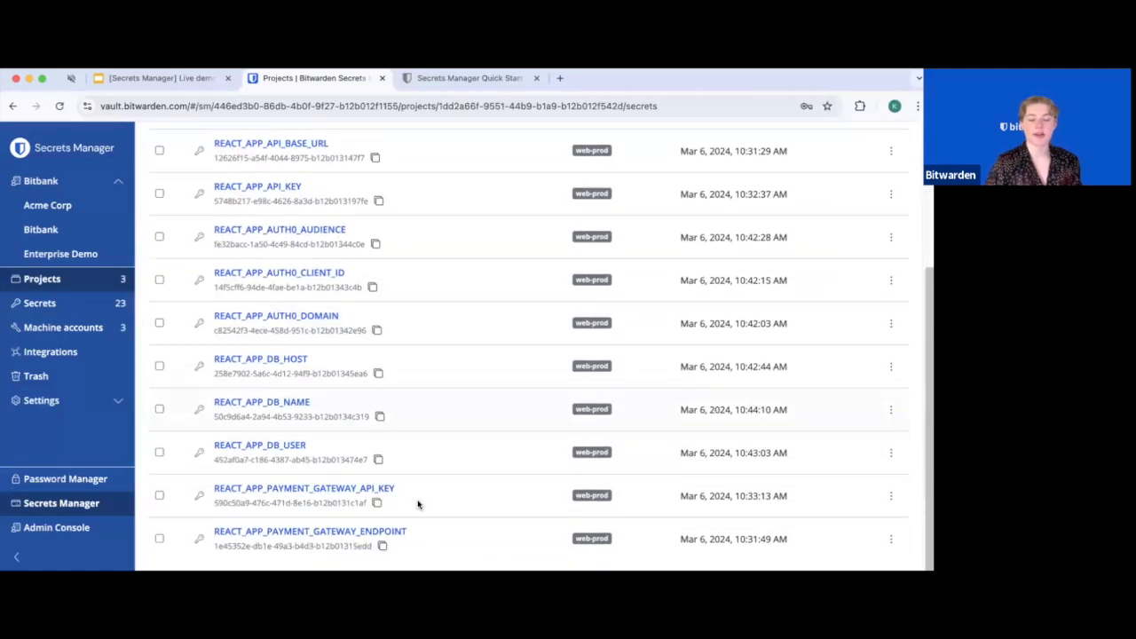
{"action": "scroll", "coordinate": [410, 484], "scroll_direction": "up", "scroll_amount": 4}
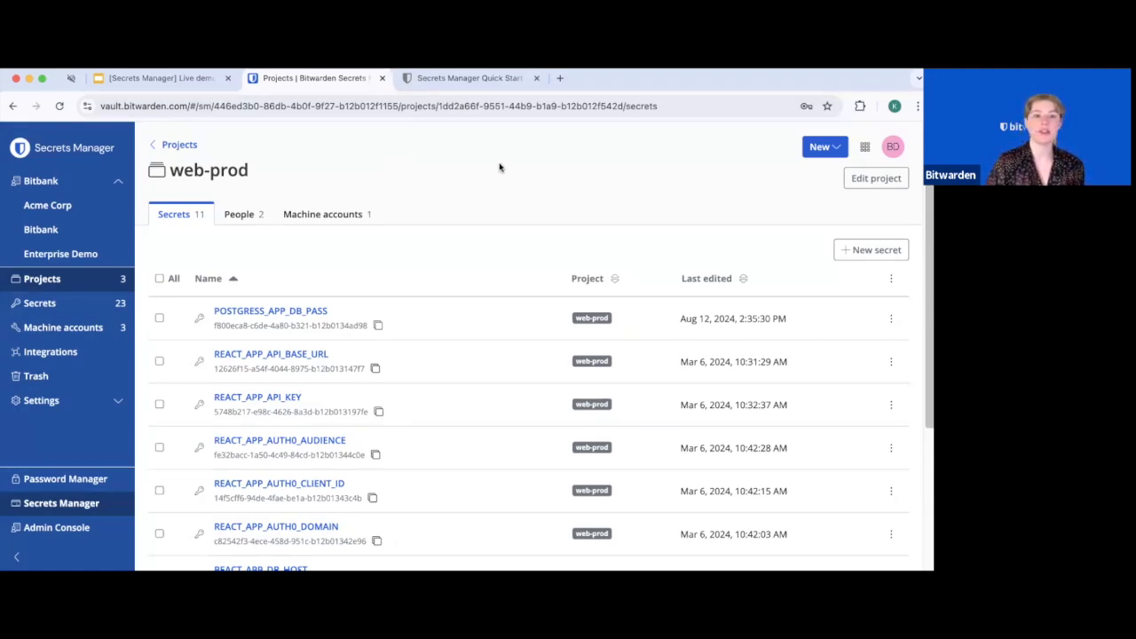
{"action": "left_click", "coordinate": [825, 147]}
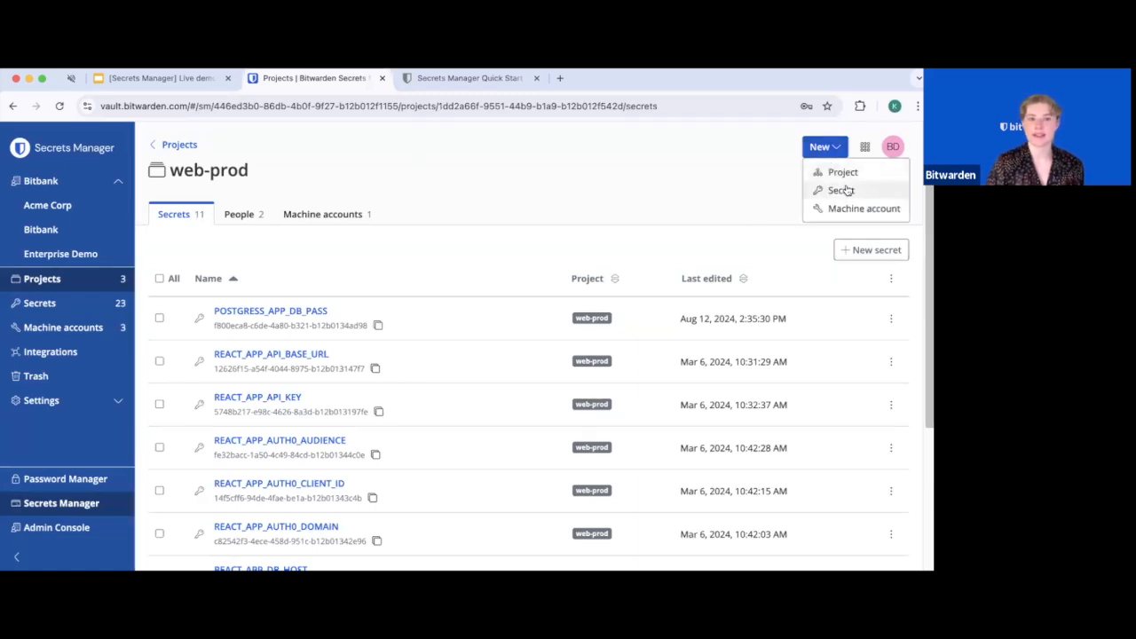
{"action": "left_click", "coordinate": [842, 190]}
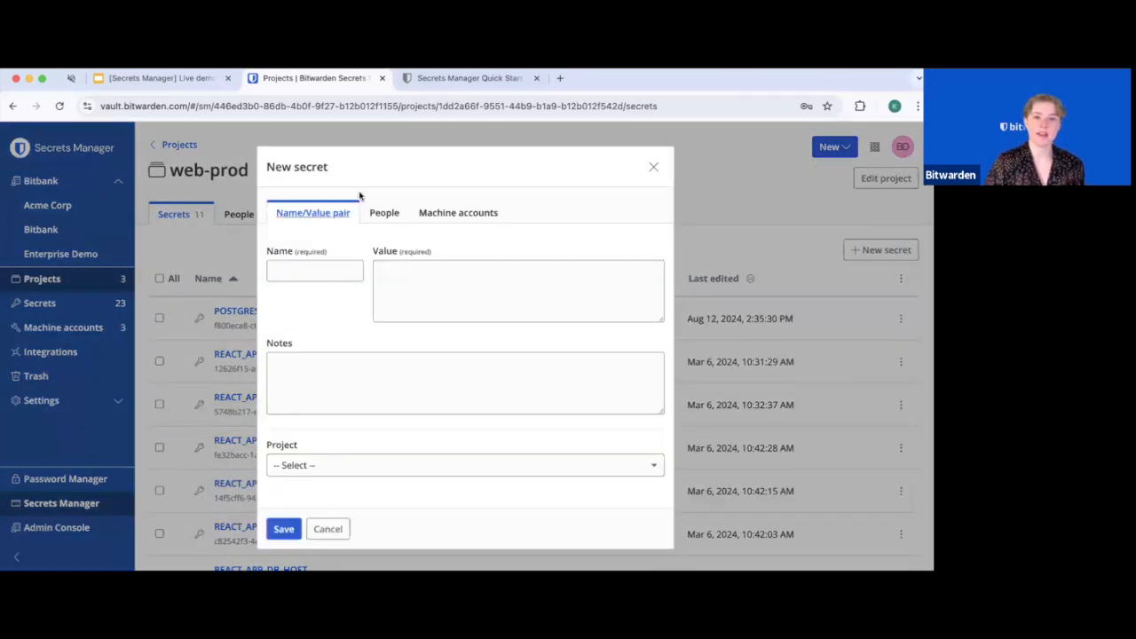
{"action": "left_click", "coordinate": [335, 274]}
{"action": "left_click", "coordinate": [446, 300]}
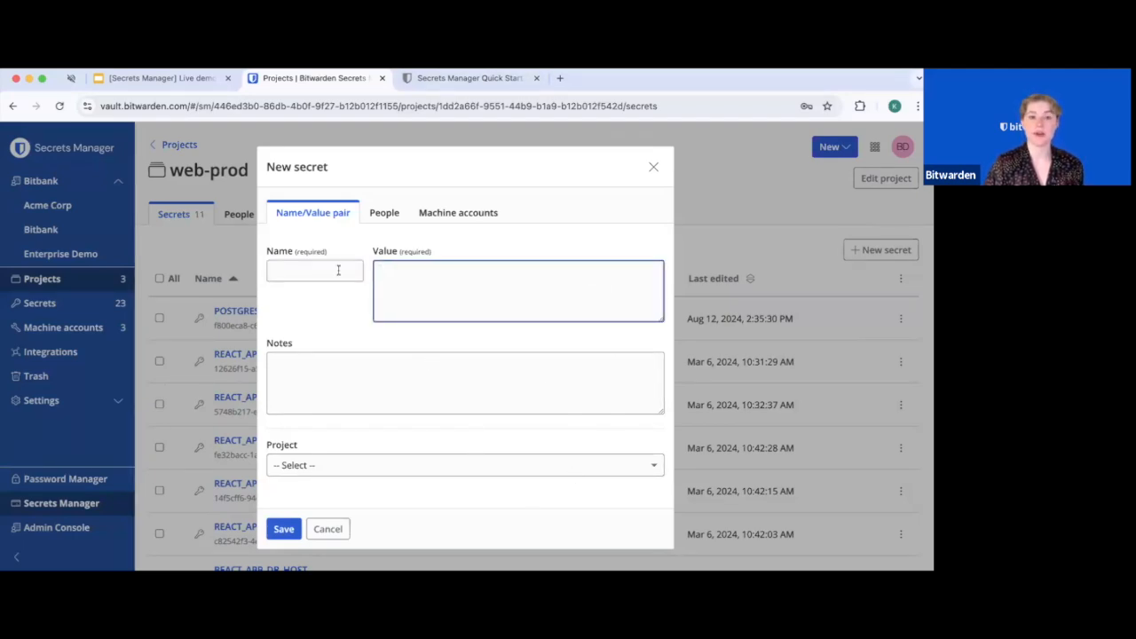
{"action": "left_click", "coordinate": [337, 269]}
{"action": "left_click", "coordinate": [439, 297]}
{"action": "left_click", "coordinate": [477, 413]}
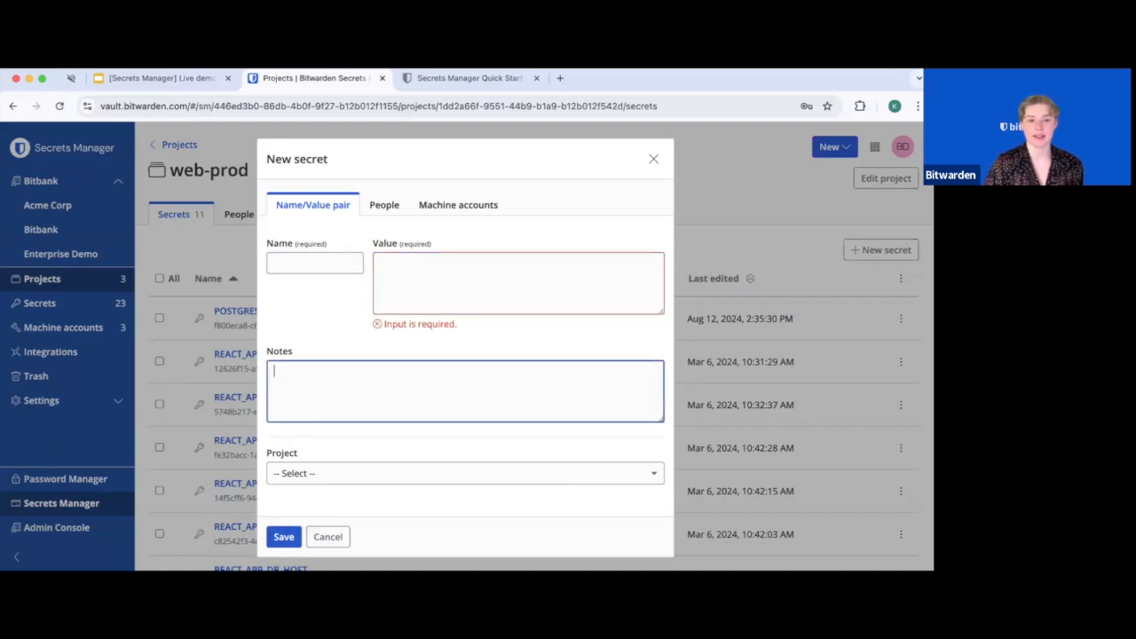
{"action": "left_click", "coordinate": [327, 537]}
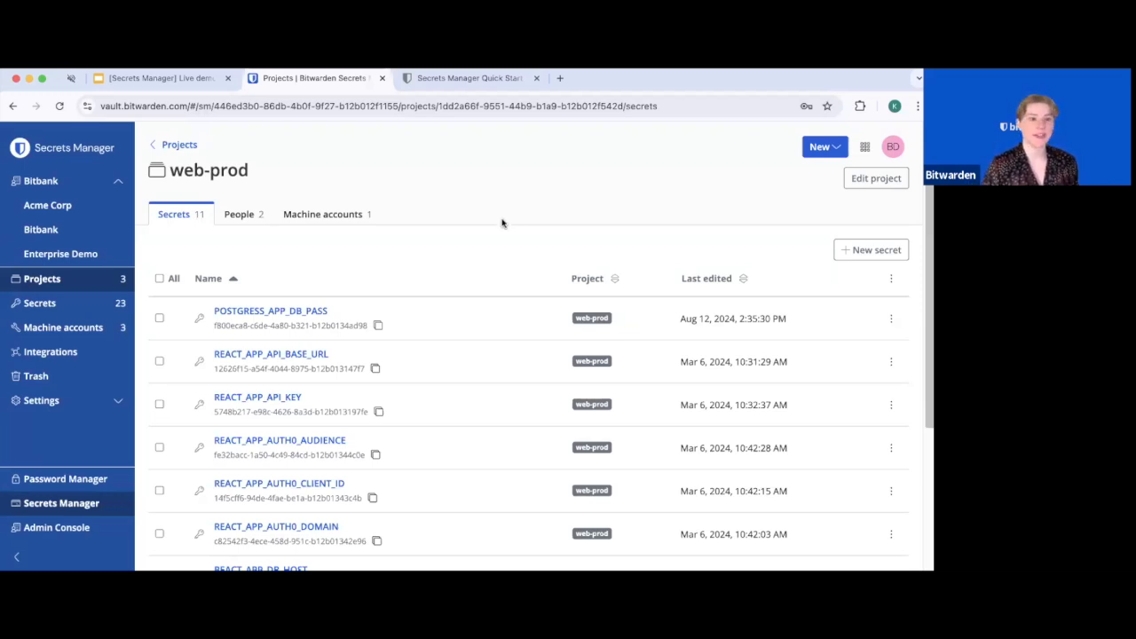
Open the Import data page and point out the accepted Bitwarden json format note
{"action": "left_click", "coordinate": [105, 401]}
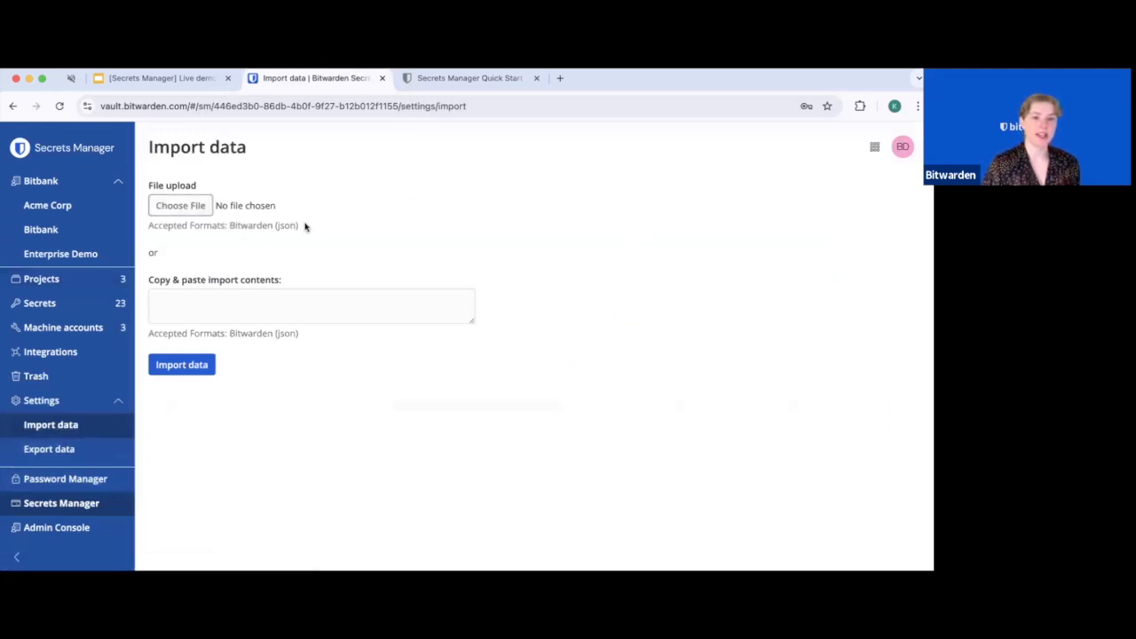
{"action": "left_click_drag", "start_coordinate": [305, 226], "coordinate": [229, 227]}
{"action": "left_click", "coordinate": [544, 383]}
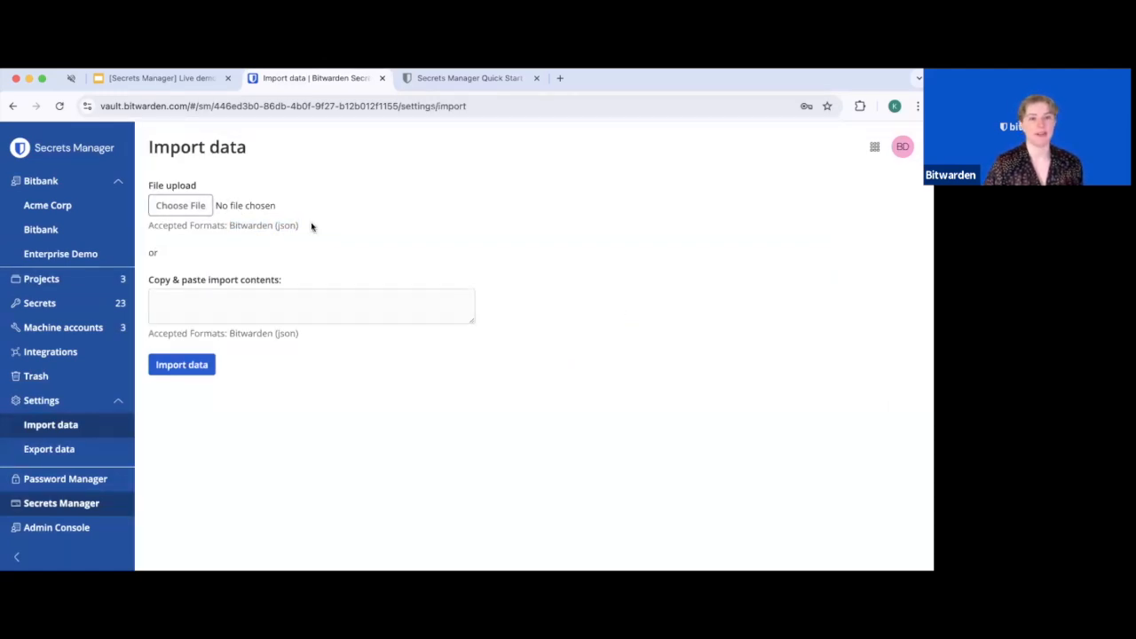
Choose bitwarden_export_20240515144914.json from Downloads as the file to import
{"action": "left_click", "coordinate": [202, 215]}
{"action": "left_click", "coordinate": [395, 240]}
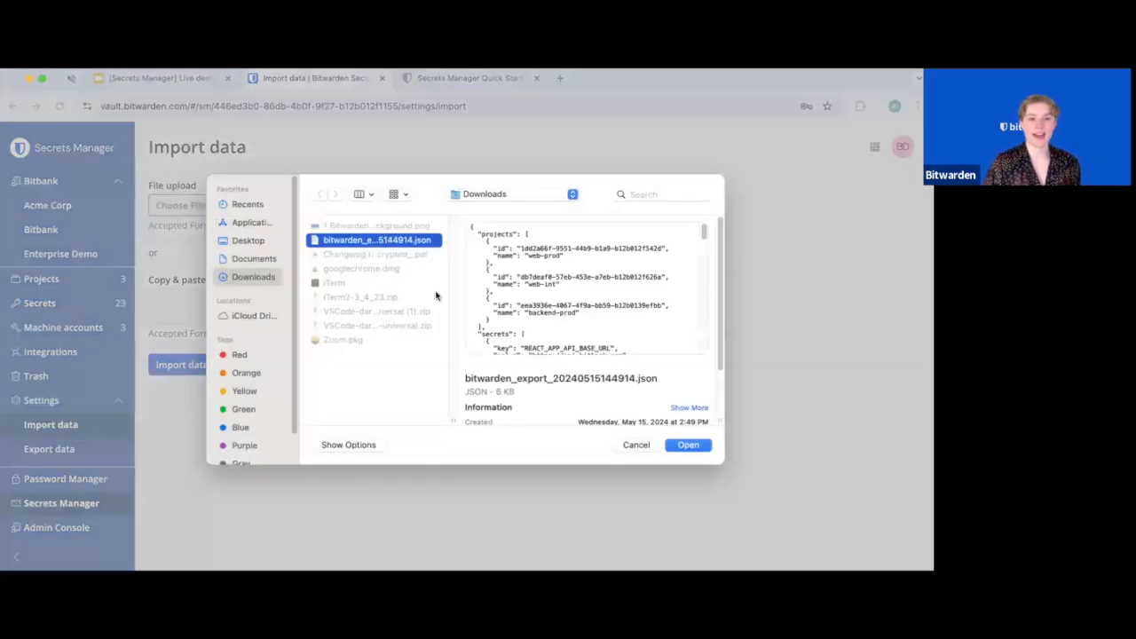
{"action": "key", "text": "Return"}
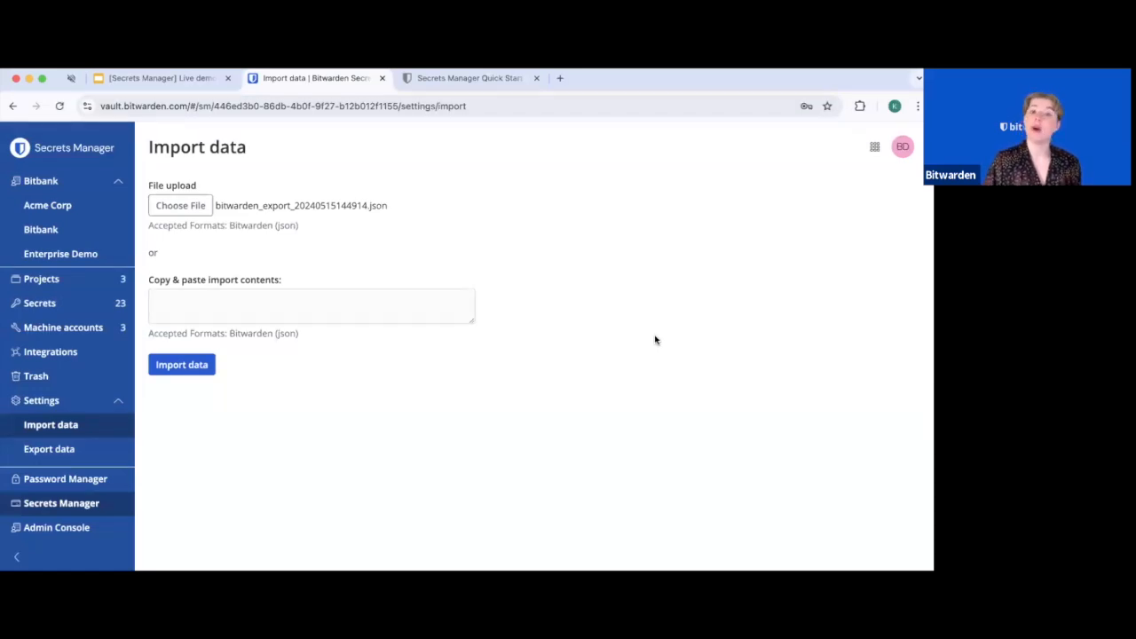
Open Bitbank's web-prod project and show its People access: one person and the DevOps group
{"action": "left_click", "coordinate": [87, 241]}
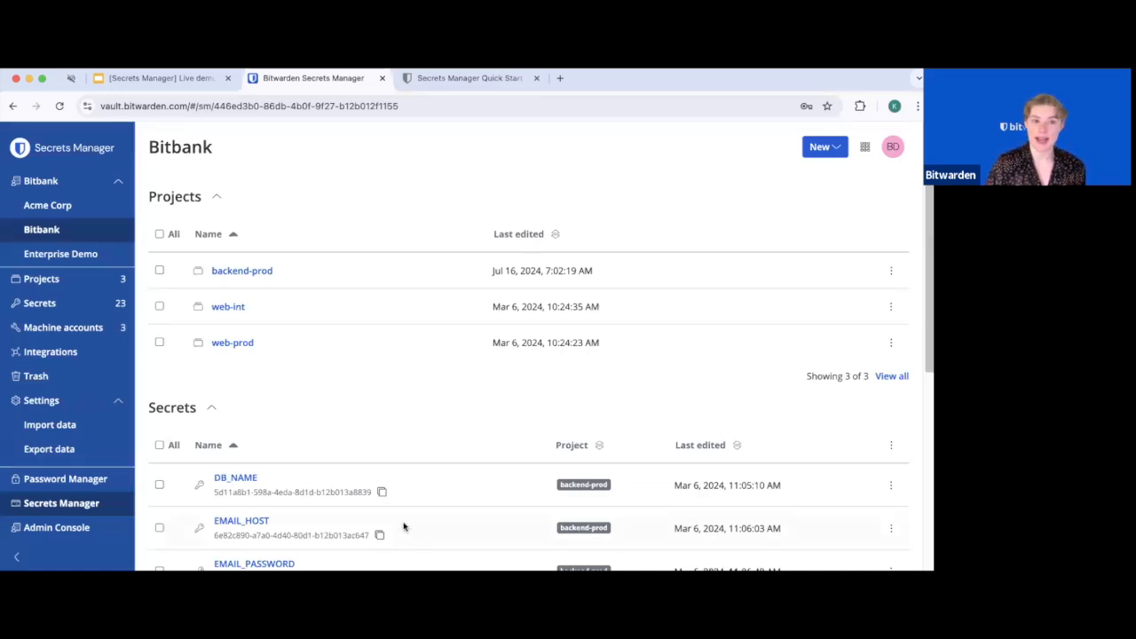
{"action": "left_click", "coordinate": [234, 345]}
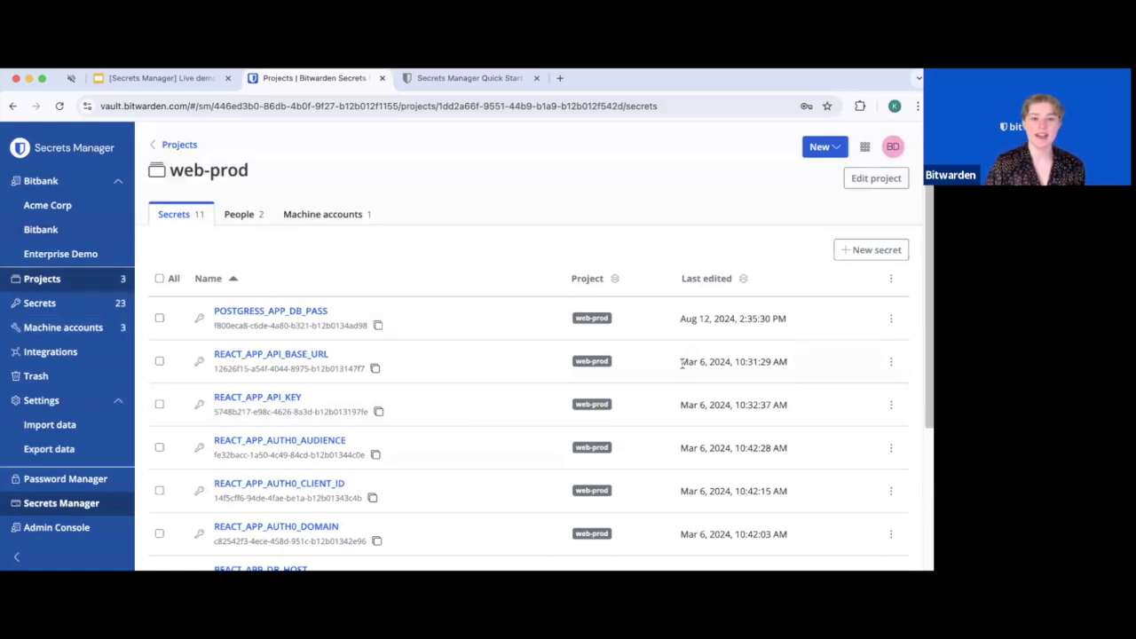
{"action": "left_click", "coordinate": [238, 218]}
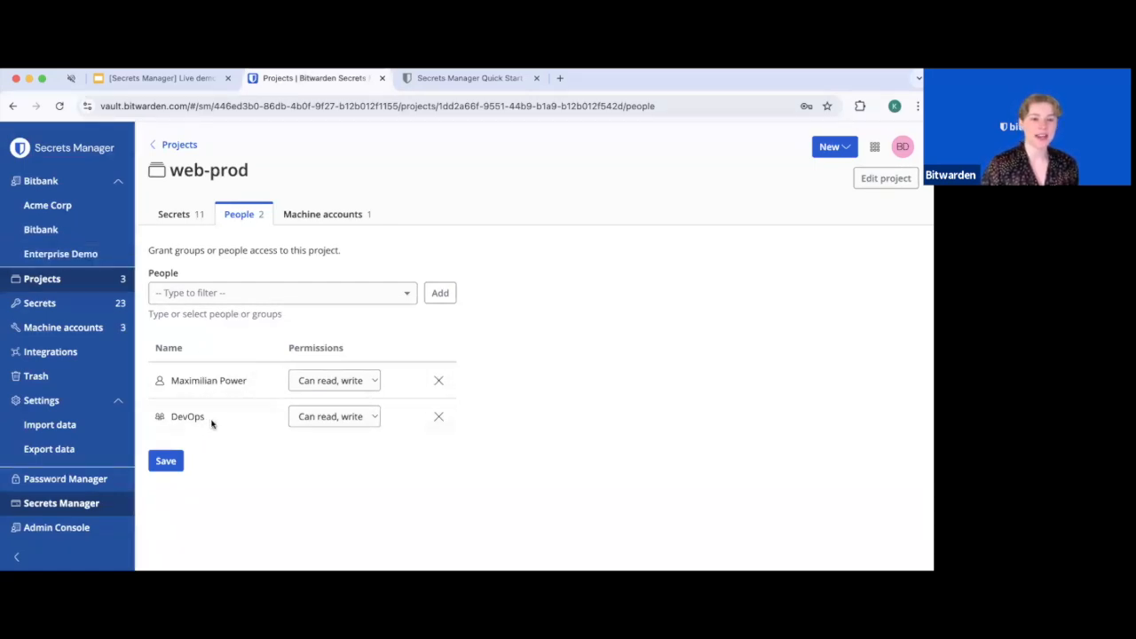
{"action": "left_click_drag", "start_coordinate": [210, 422], "coordinate": [173, 423]}
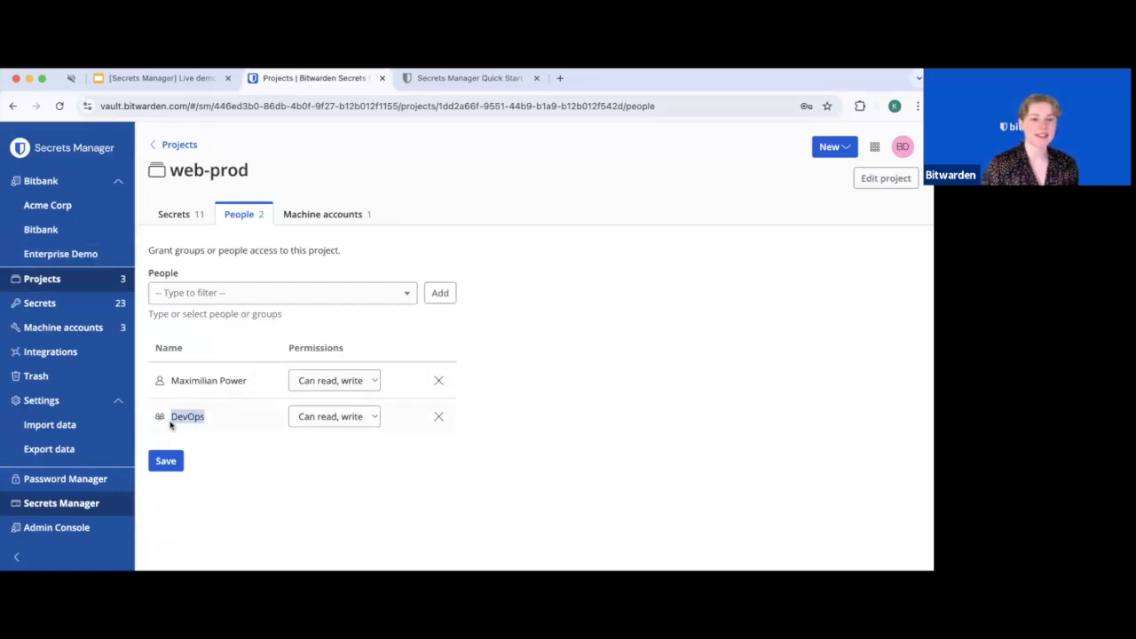
{"action": "left_click", "coordinate": [224, 447]}
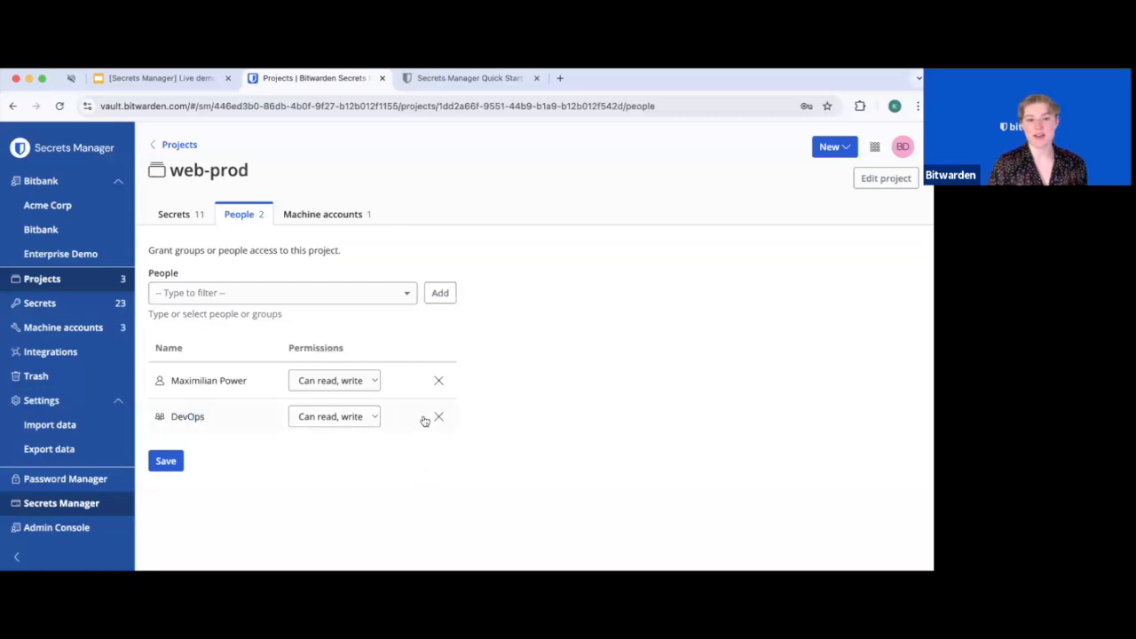
{"action": "left_click", "coordinate": [359, 422]}
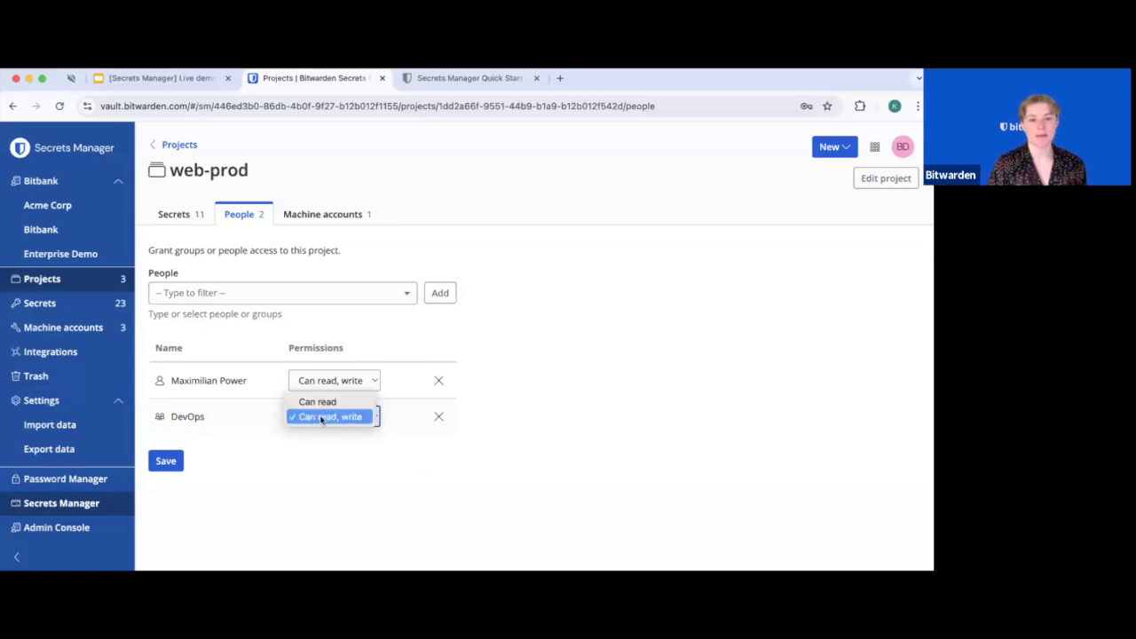
{"action": "left_click", "coordinate": [428, 452]}
{"action": "left_click", "coordinate": [367, 416]}
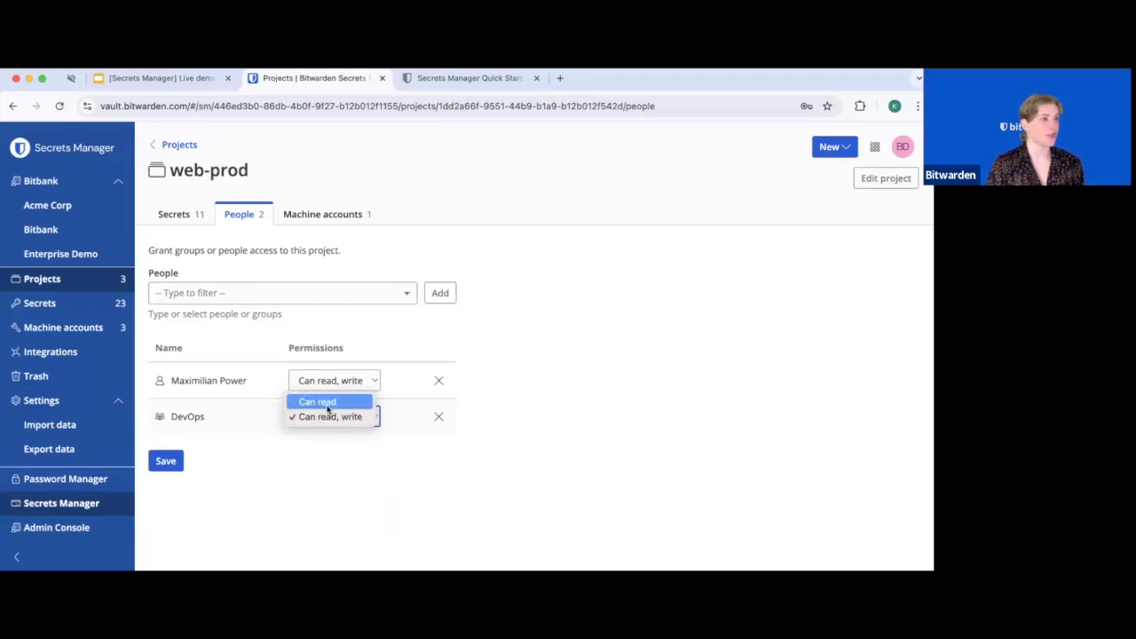
{"action": "left_click", "coordinate": [399, 498]}
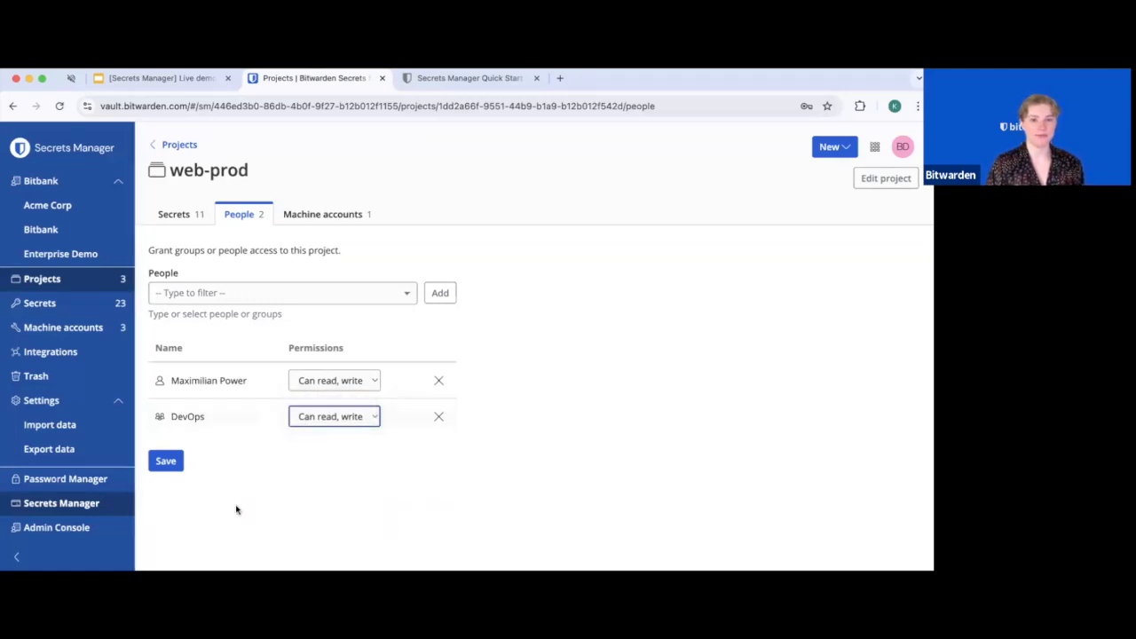
{"action": "left_click", "coordinate": [210, 295]}
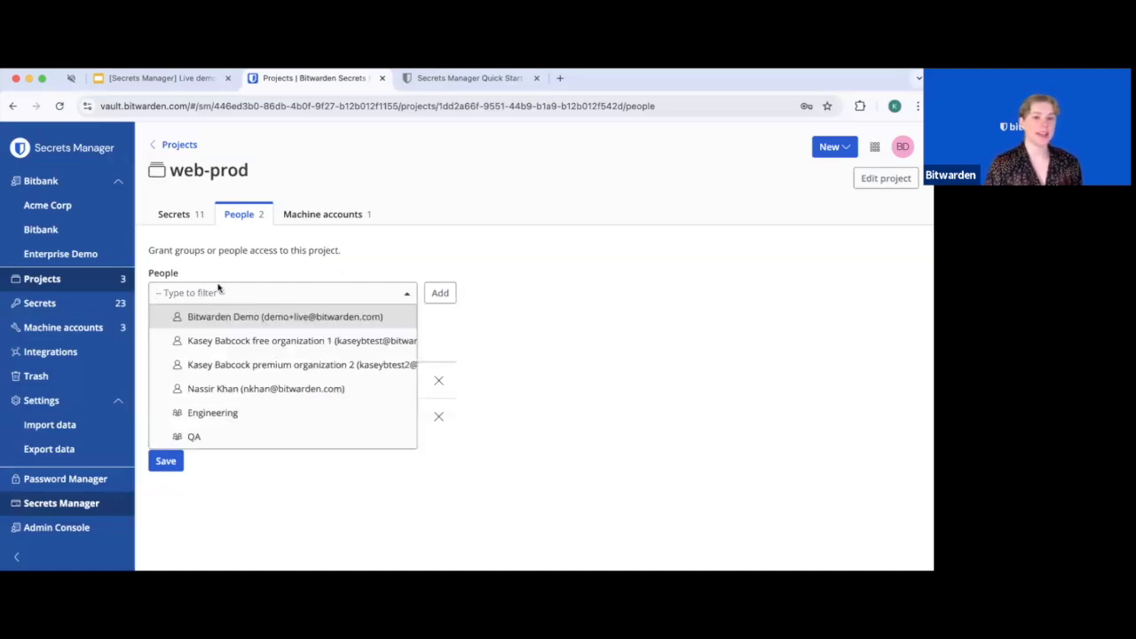
{"action": "left_click", "coordinate": [232, 290]}
{"action": "left_click", "coordinate": [233, 291]}
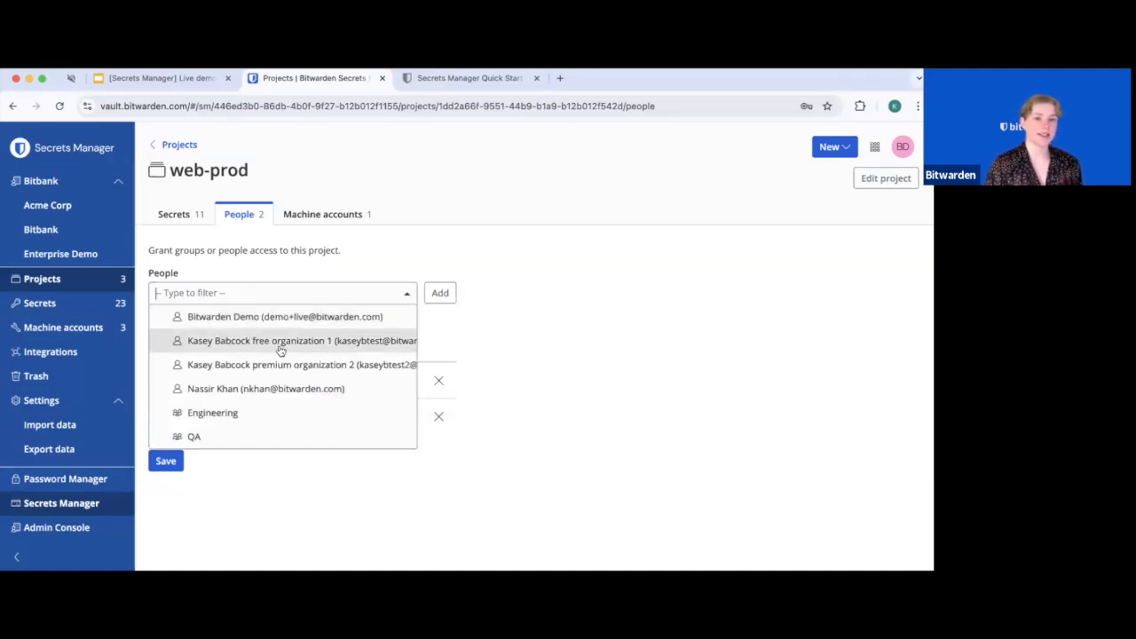
{"action": "left_click", "coordinate": [265, 391]}
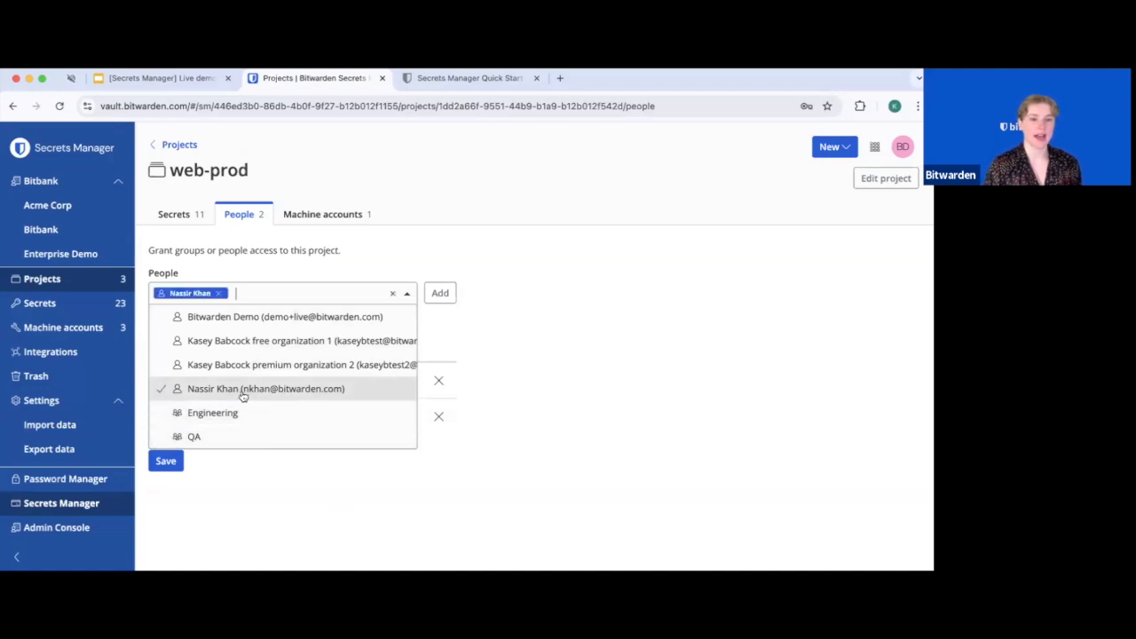
{"action": "left_click", "coordinate": [238, 412]}
{"action": "left_click", "coordinate": [266, 482]}
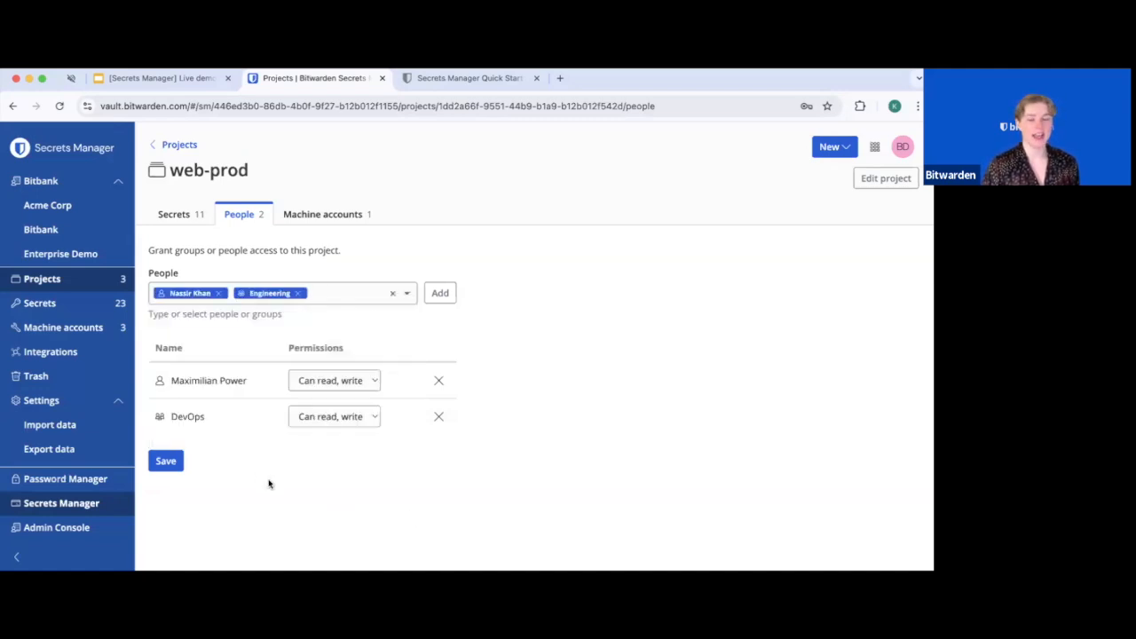
{"action": "left_click", "coordinate": [454, 293]}
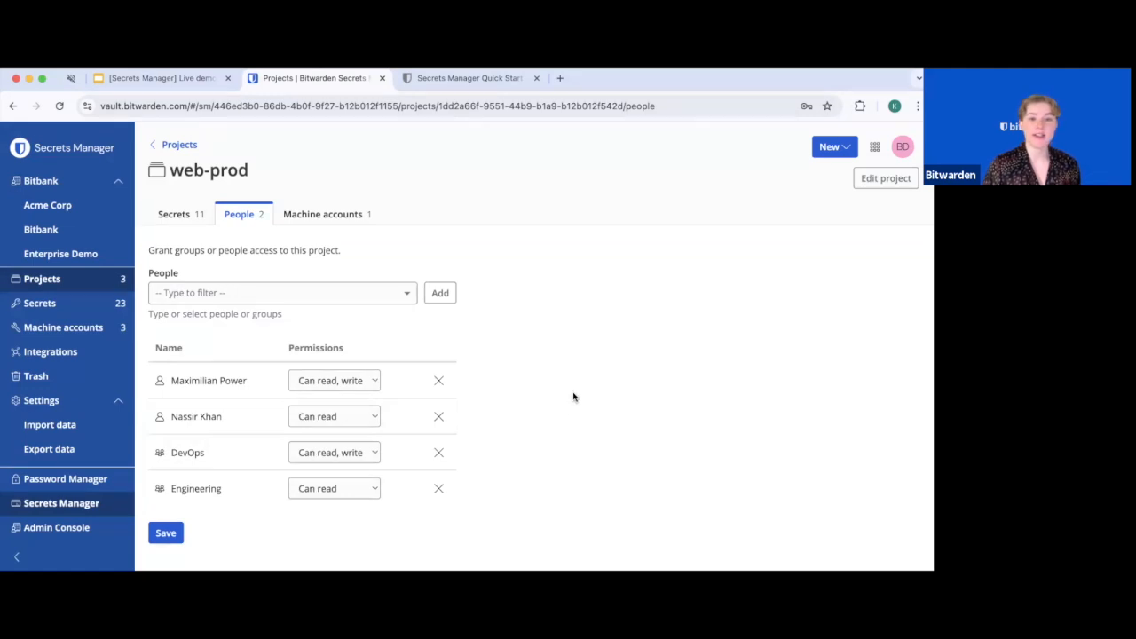
{"action": "left_click", "coordinate": [439, 488]}
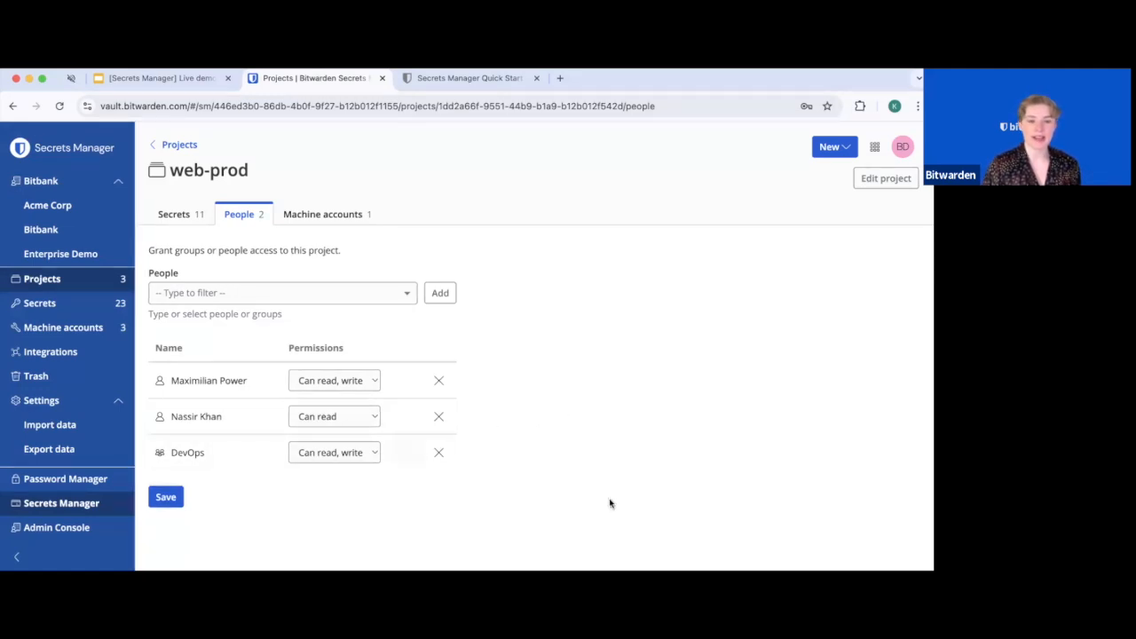
{"action": "left_click", "coordinate": [438, 416]}
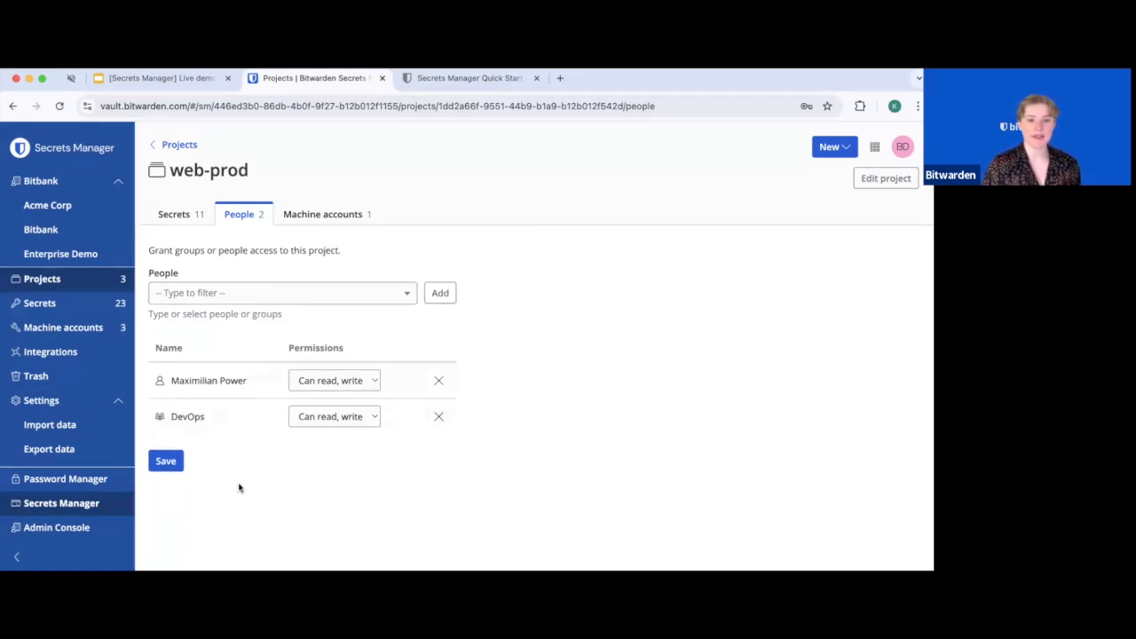
{"action": "left_click", "coordinate": [166, 461]}
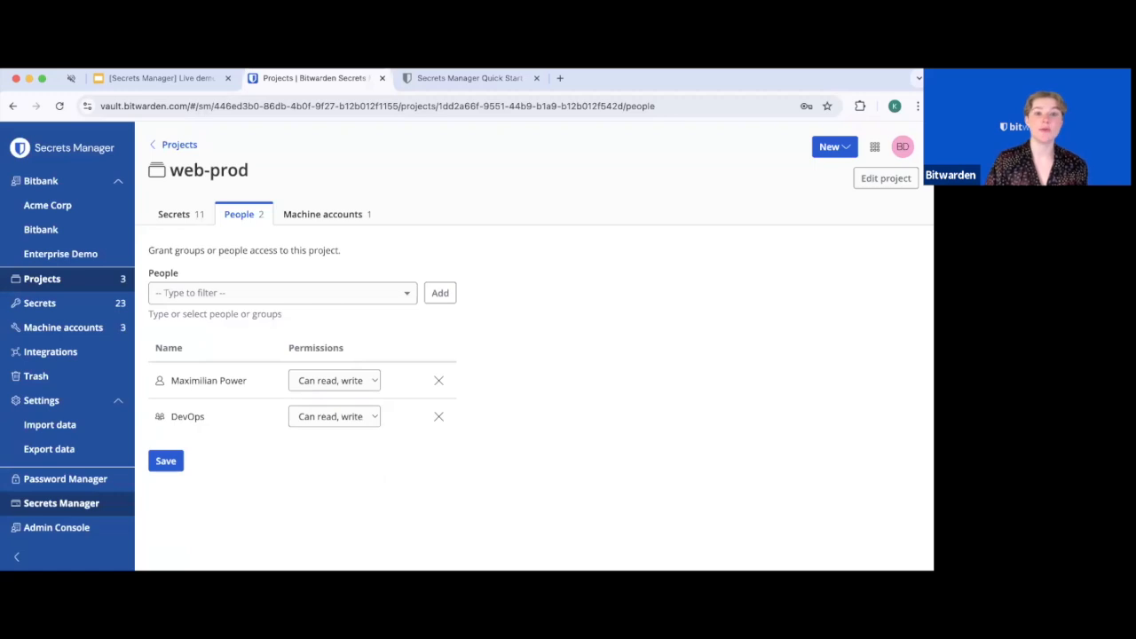
Show web-prod's machine accounts, leaving local-development's permission at Can read, write
{"action": "left_click", "coordinate": [342, 216]}
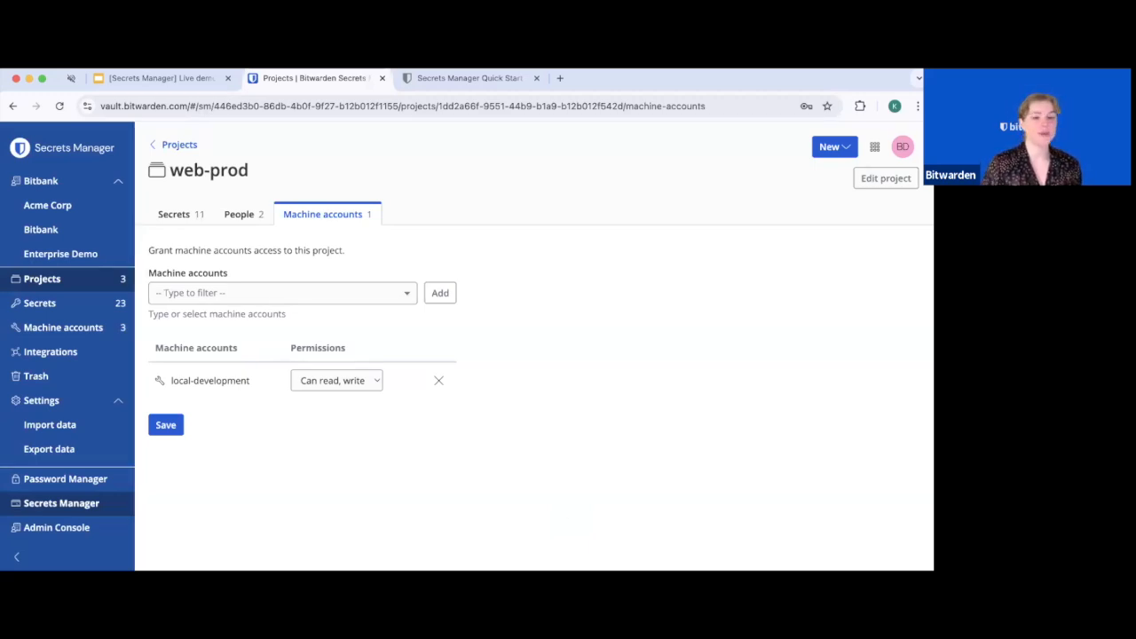
{"action": "left_click_drag", "start_coordinate": [253, 380], "coordinate": [160, 382]}
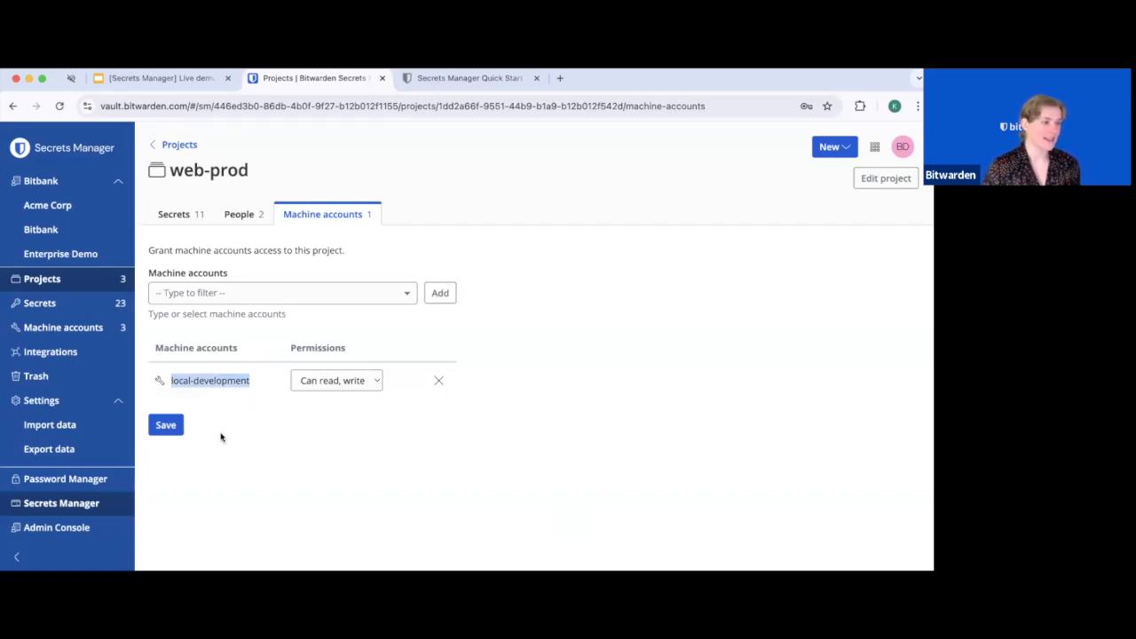
{"action": "left_click", "coordinate": [350, 381]}
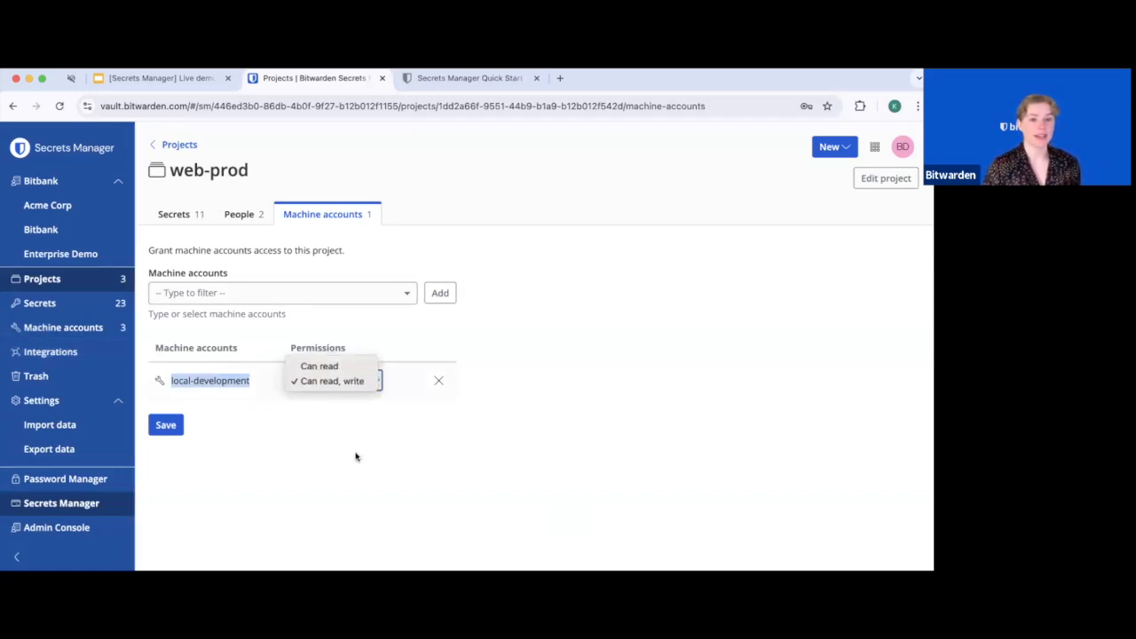
{"action": "left_click", "coordinate": [355, 458]}
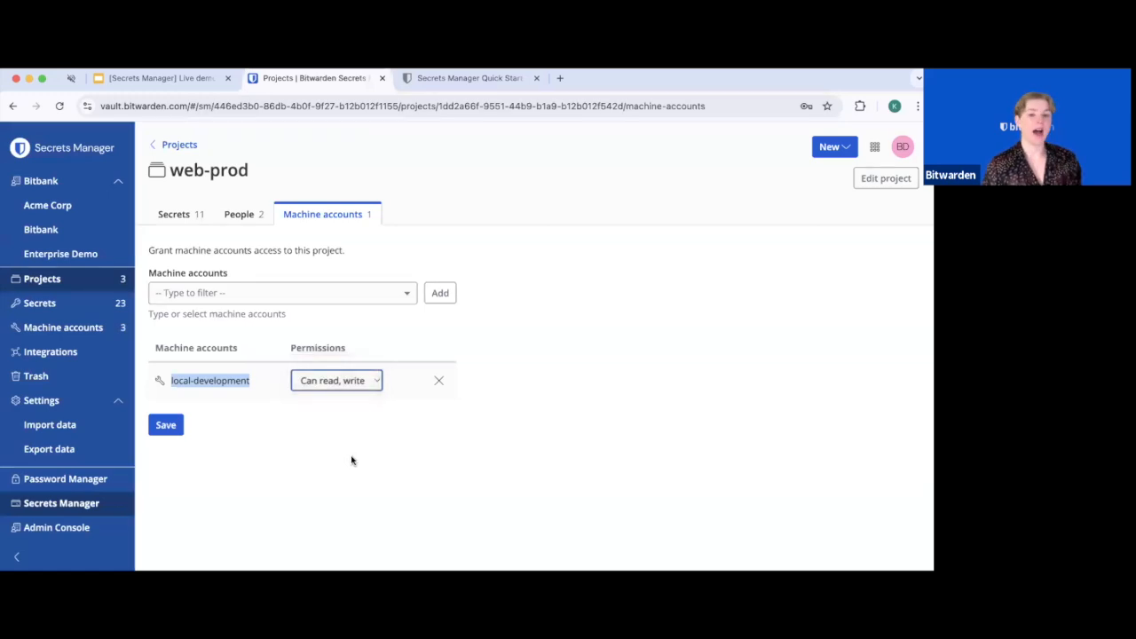
{"action": "left_click", "coordinate": [348, 459]}
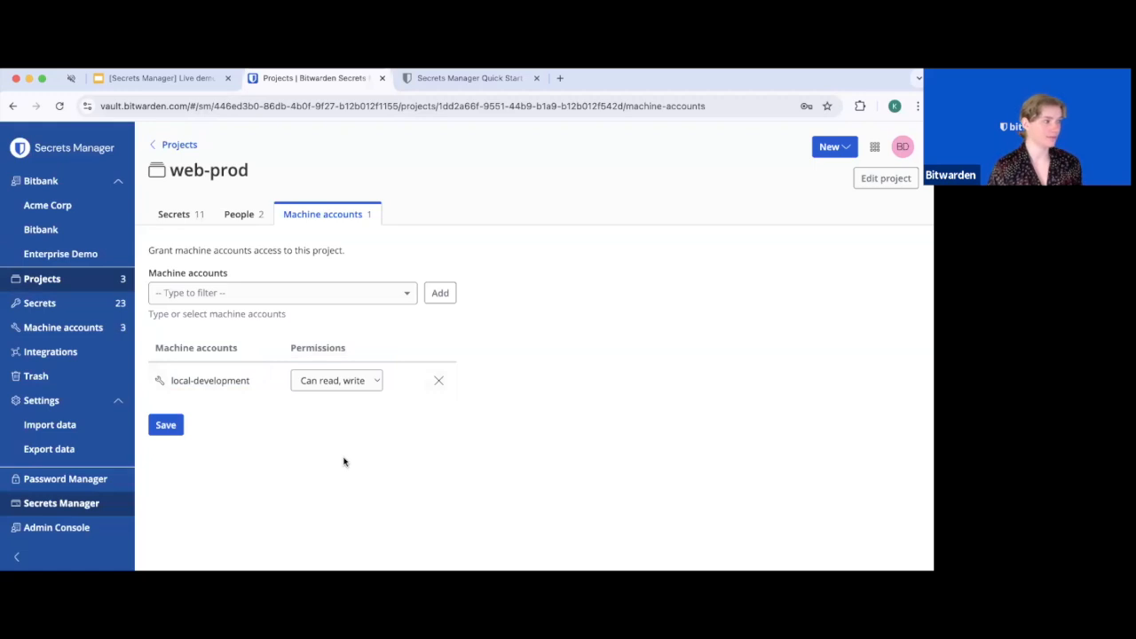
{"action": "left_click", "coordinate": [353, 385]}
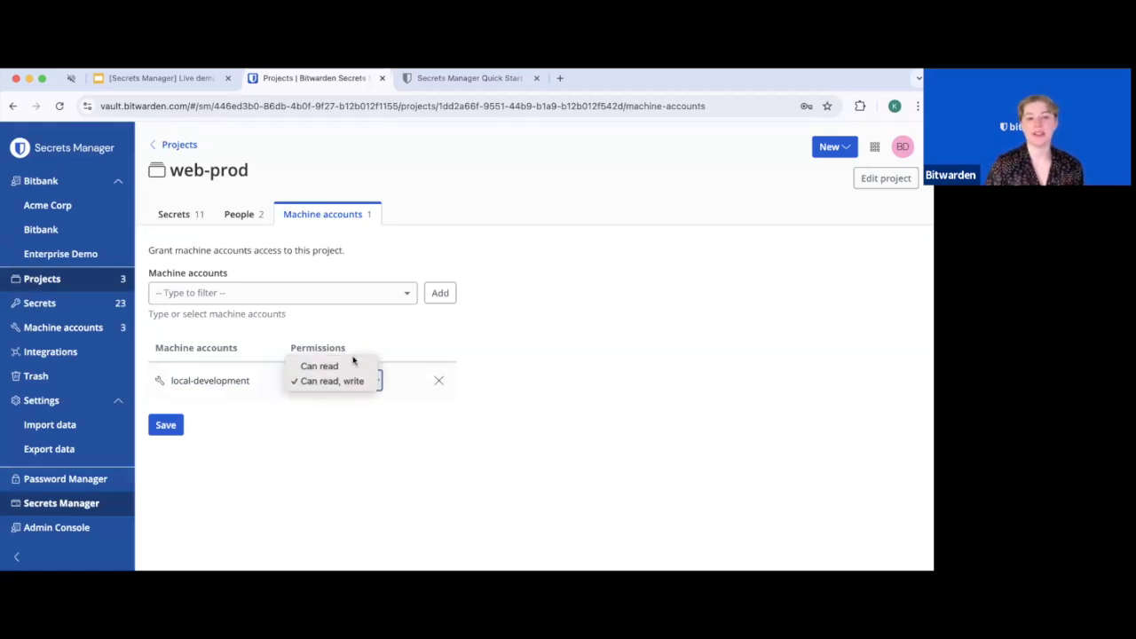
{"action": "left_click", "coordinate": [260, 502]}
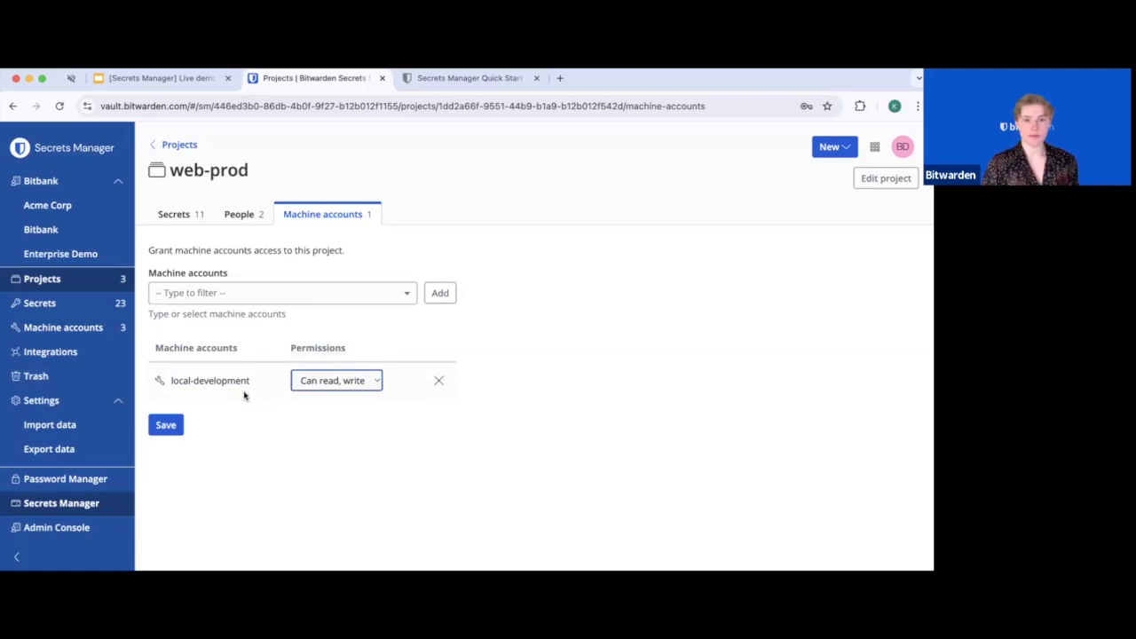
{"action": "left_click_drag", "start_coordinate": [252, 382], "coordinate": [168, 385]}
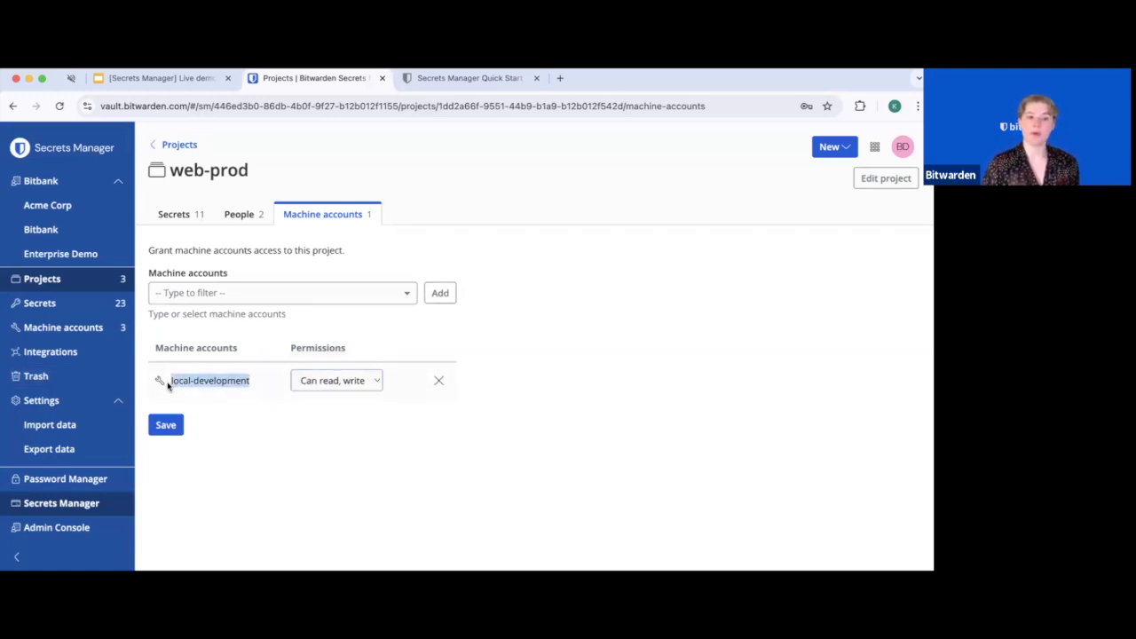
{"action": "left_click", "coordinate": [288, 463]}
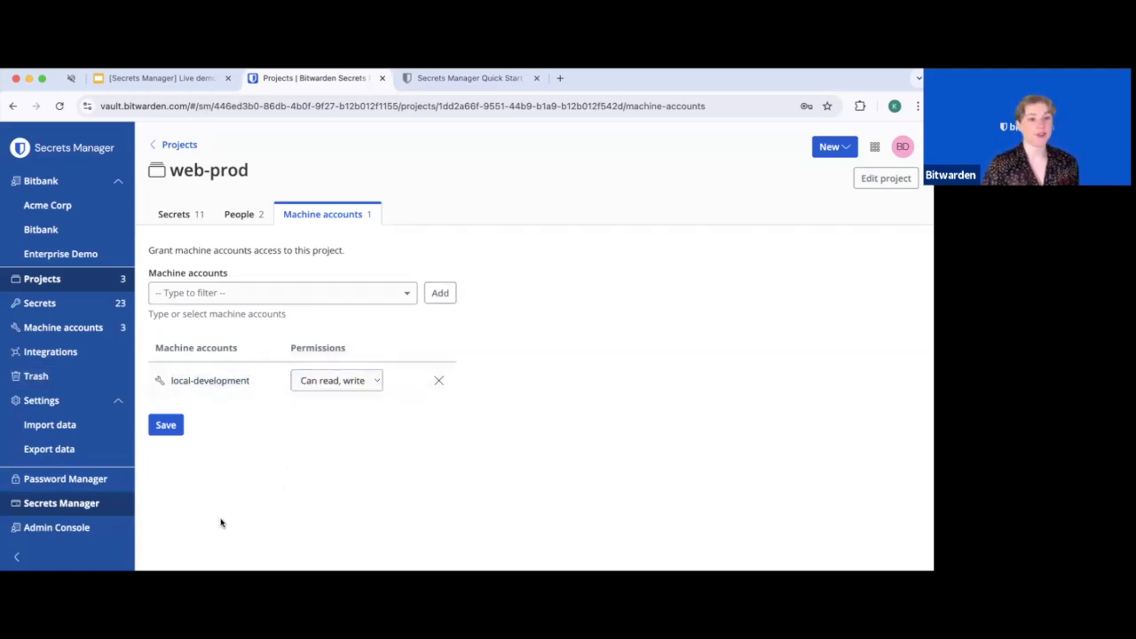
Open the local-development machine account, note its web-prod project, and view its People access
{"action": "left_click", "coordinate": [31, 329]}
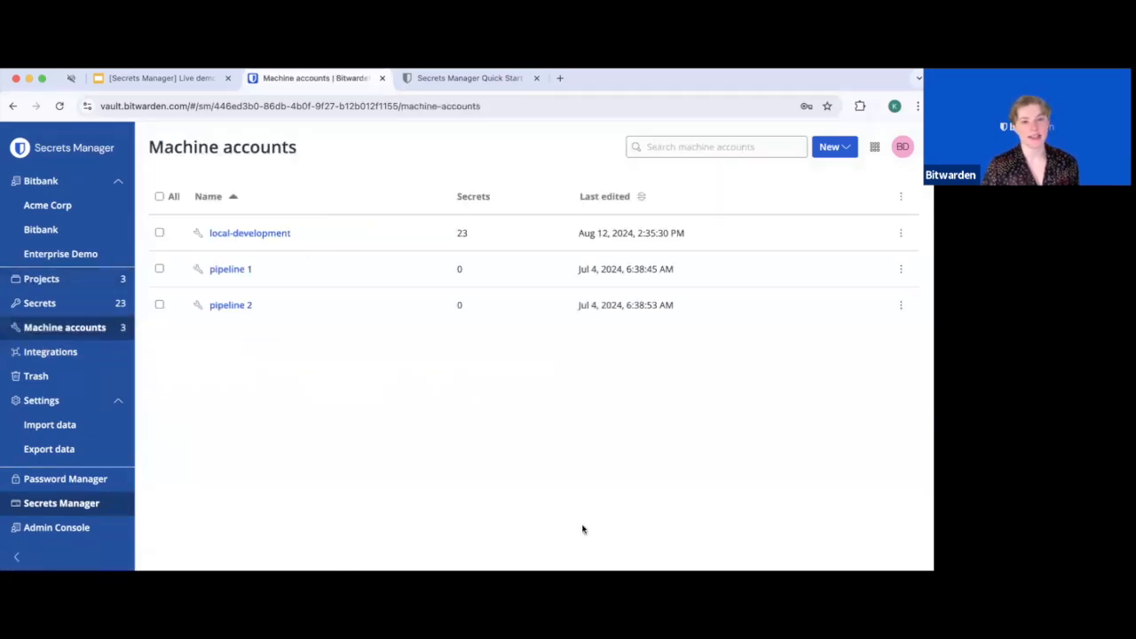
{"action": "left_click", "coordinate": [244, 235]}
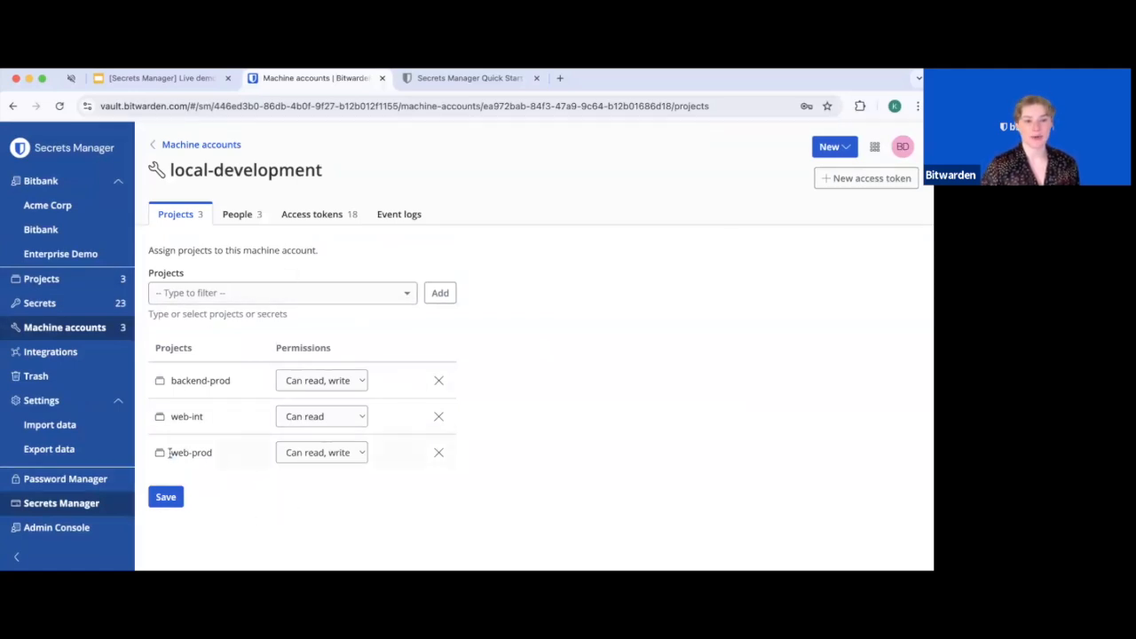
{"action": "left_click_drag", "start_coordinate": [169, 453], "coordinate": [212, 453]}
{"action": "left_click", "coordinate": [259, 504]}
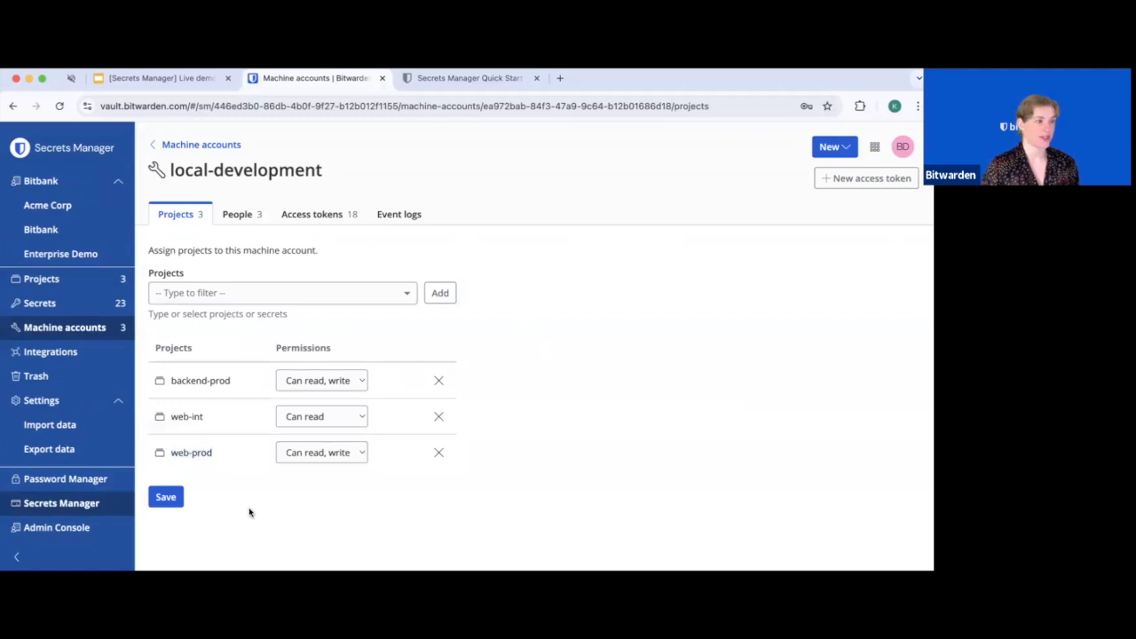
{"action": "left_click", "coordinate": [241, 217]}
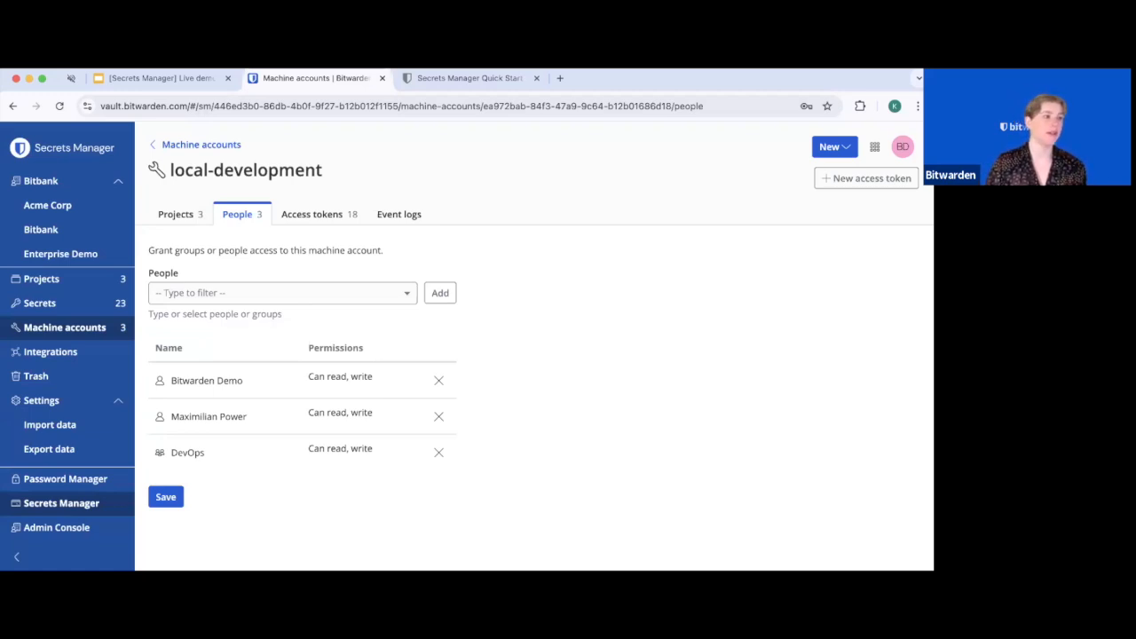
List local-development's 18 access tokens, such as local-demo, hey and insomnia-rest, with expiry dates
{"action": "left_click", "coordinate": [329, 224]}
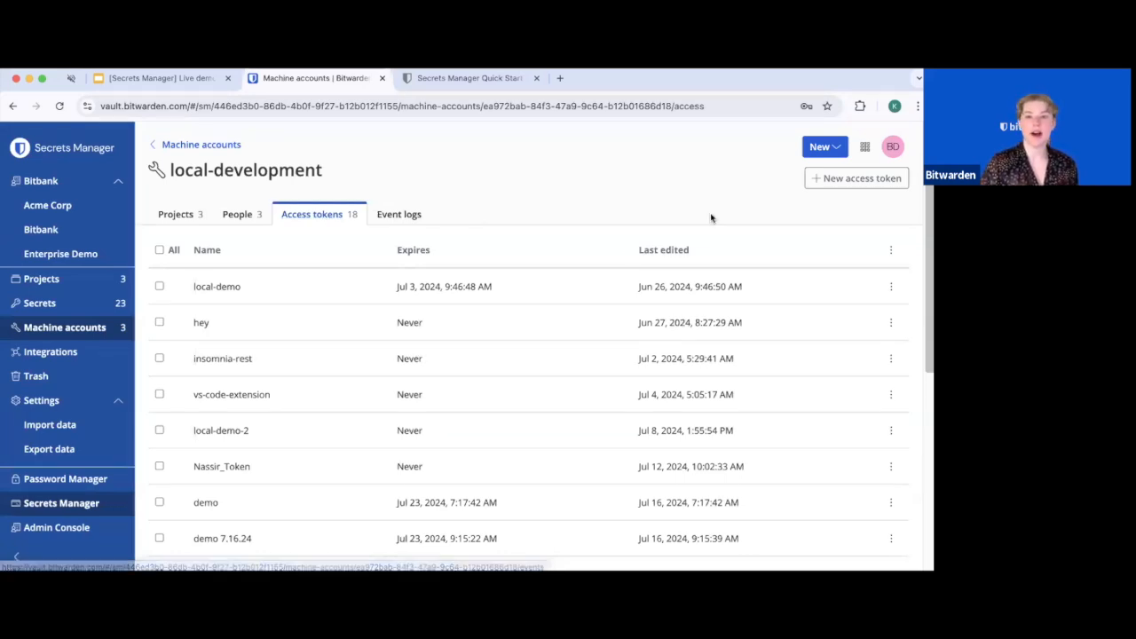
Create an access token named 'demo 8.27.24' expiring in 7 days and copy its value
{"action": "left_click", "coordinate": [825, 181]}
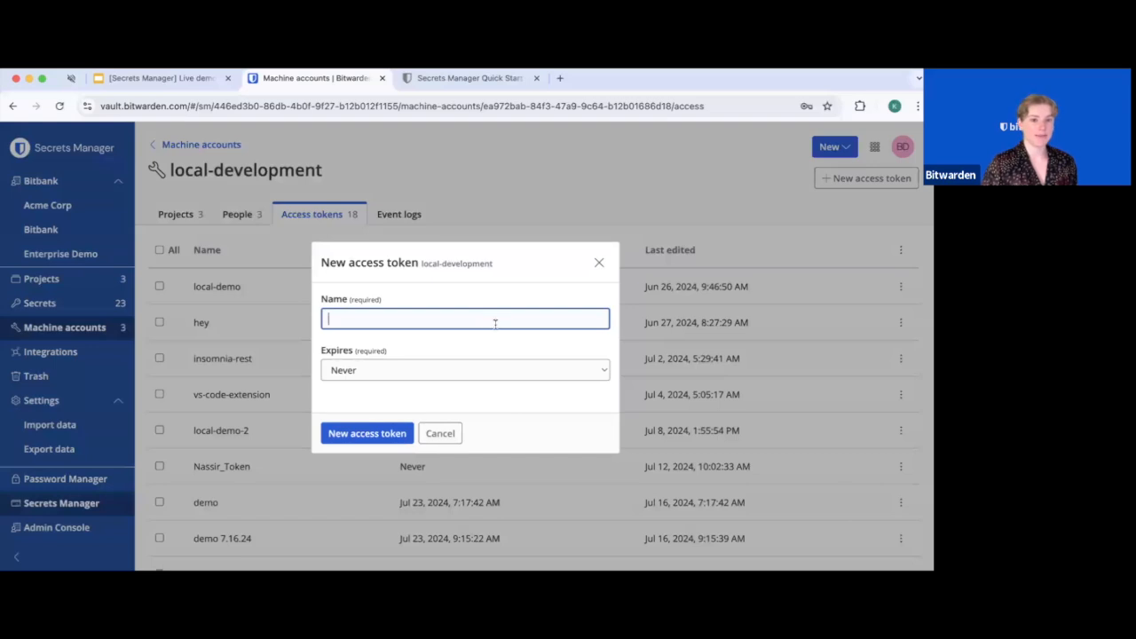
{"action": "type", "text": "demo "}
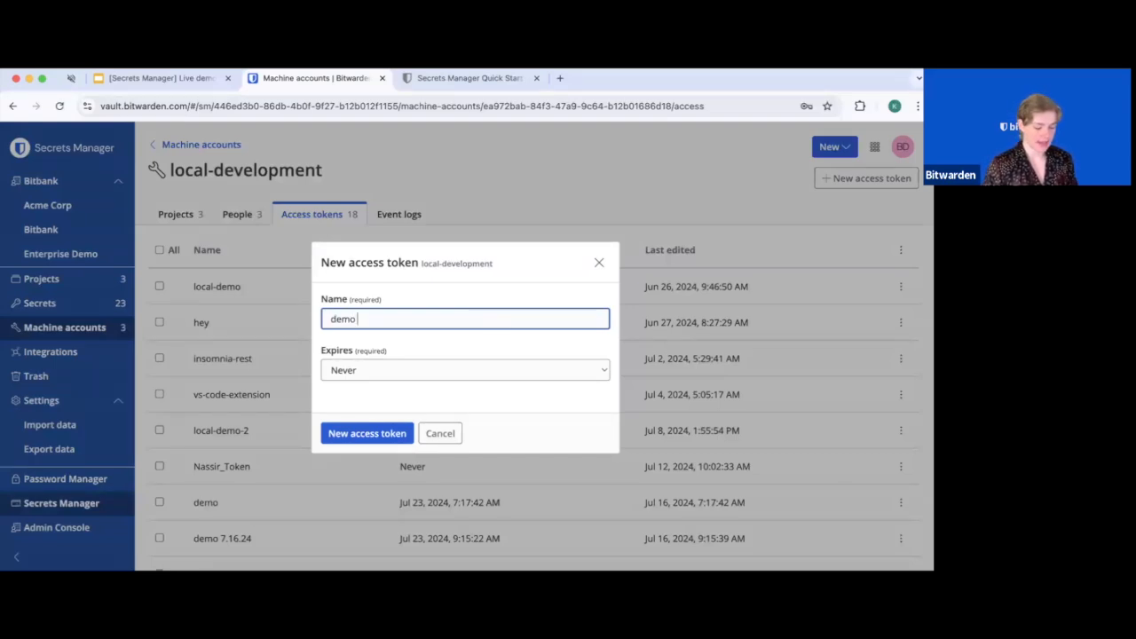
{"action": "type", "text": "8.2"}
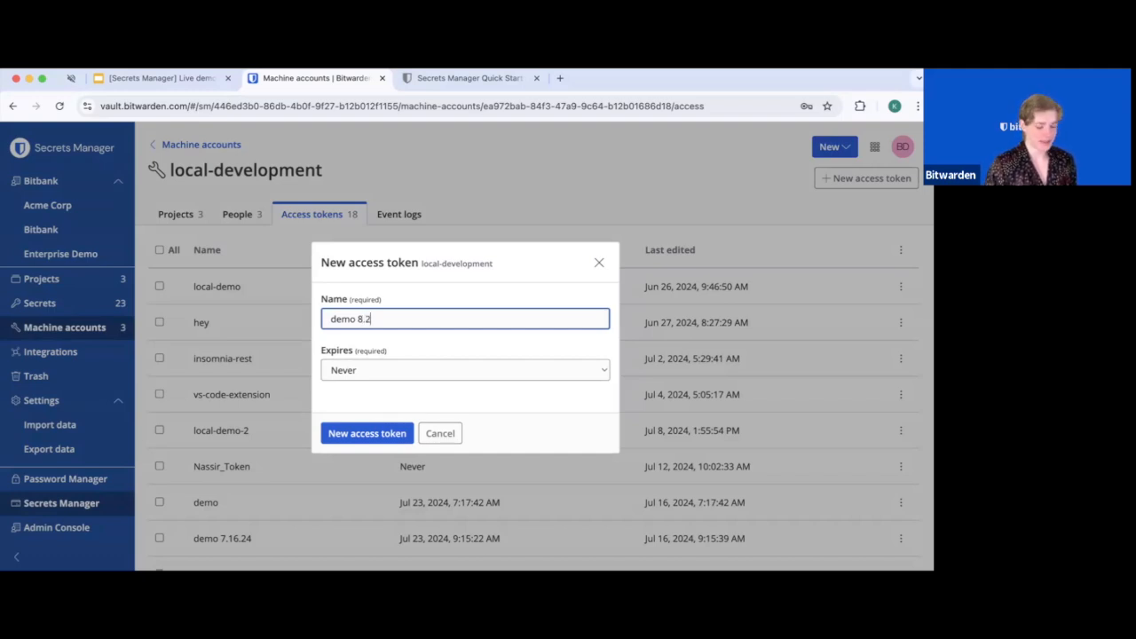
{"action": "type", "text": "7.24"}
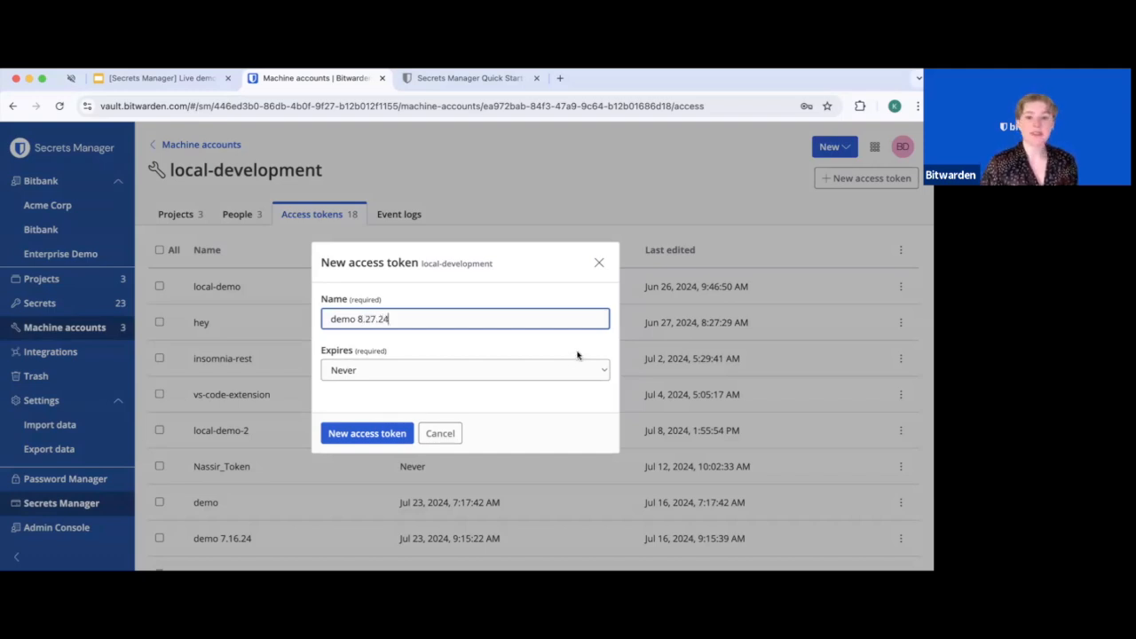
{"action": "left_click", "coordinate": [563, 370]}
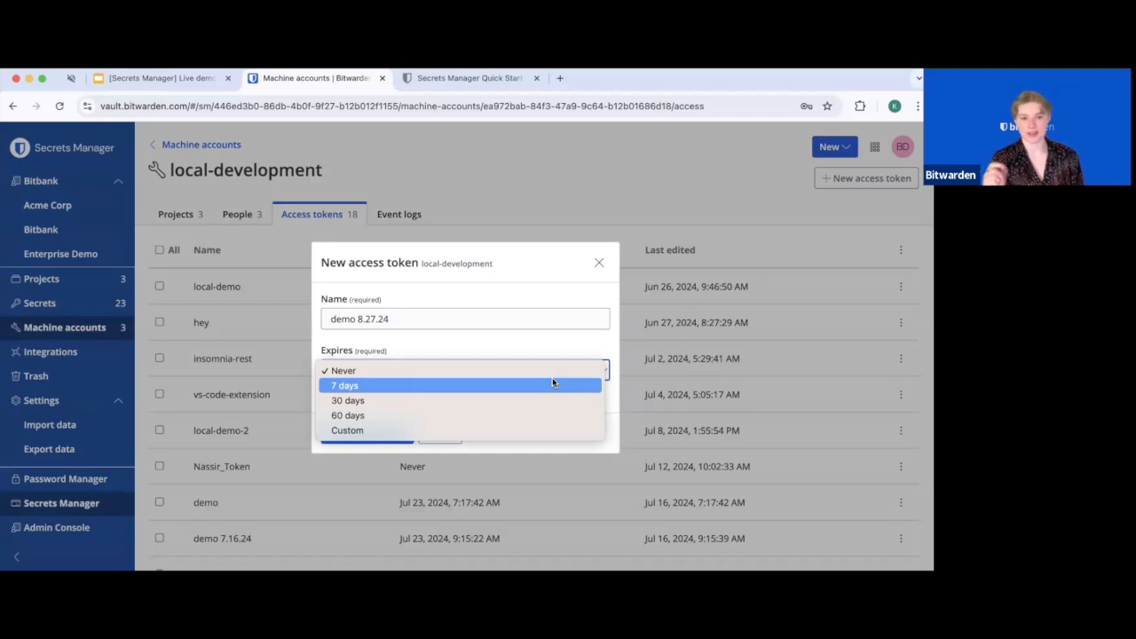
{"action": "left_click", "coordinate": [552, 378]}
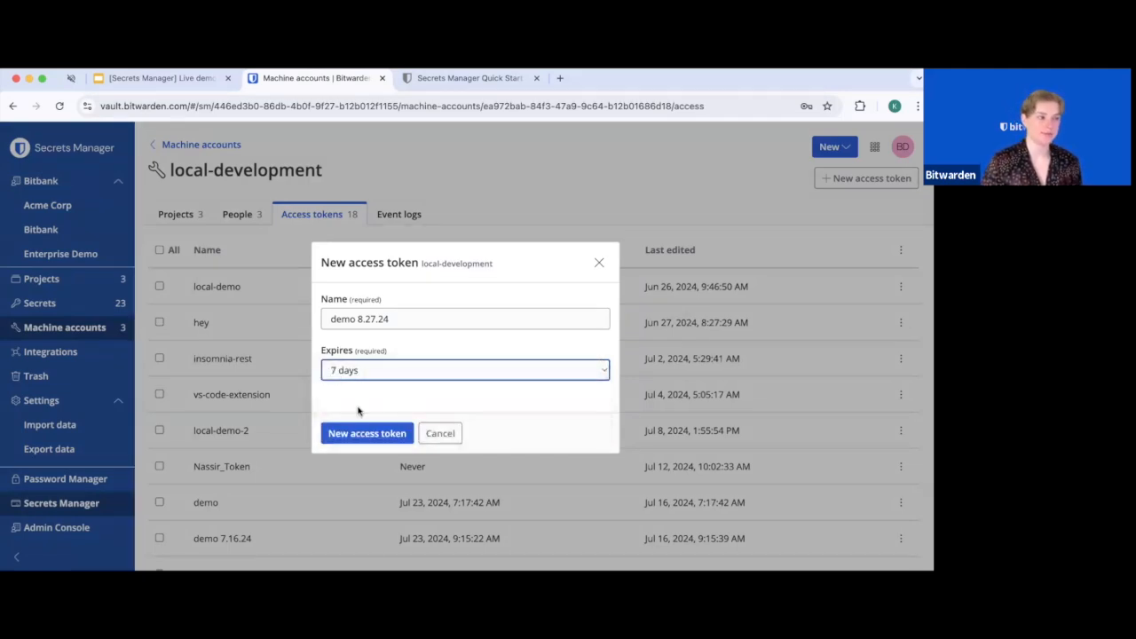
{"action": "left_click", "coordinate": [368, 433]}
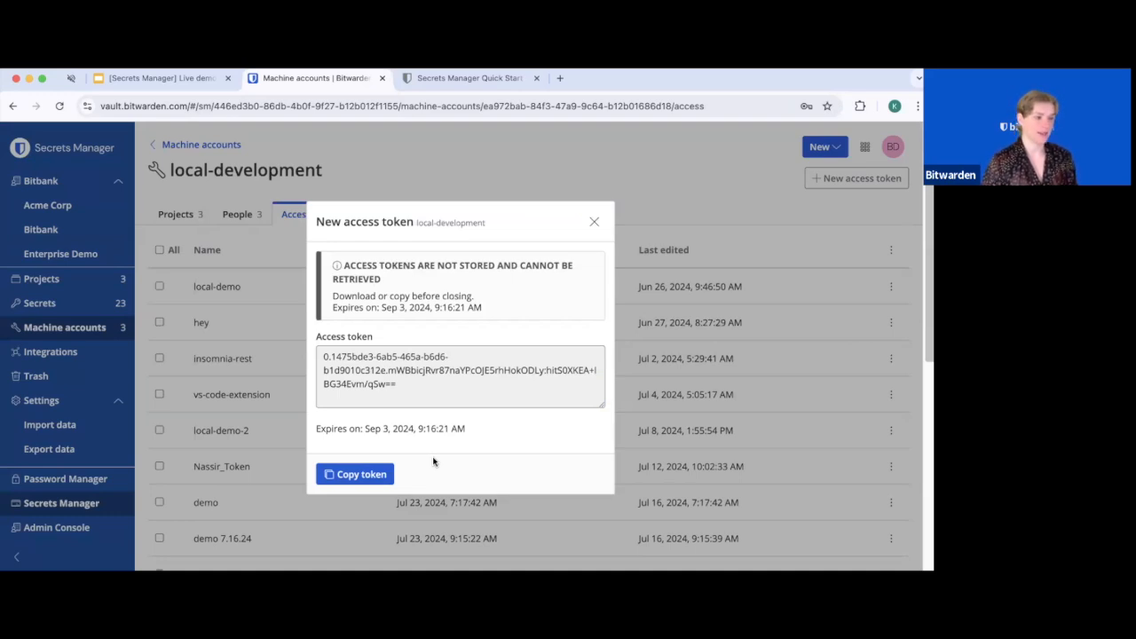
{"action": "left_click", "coordinate": [359, 480]}
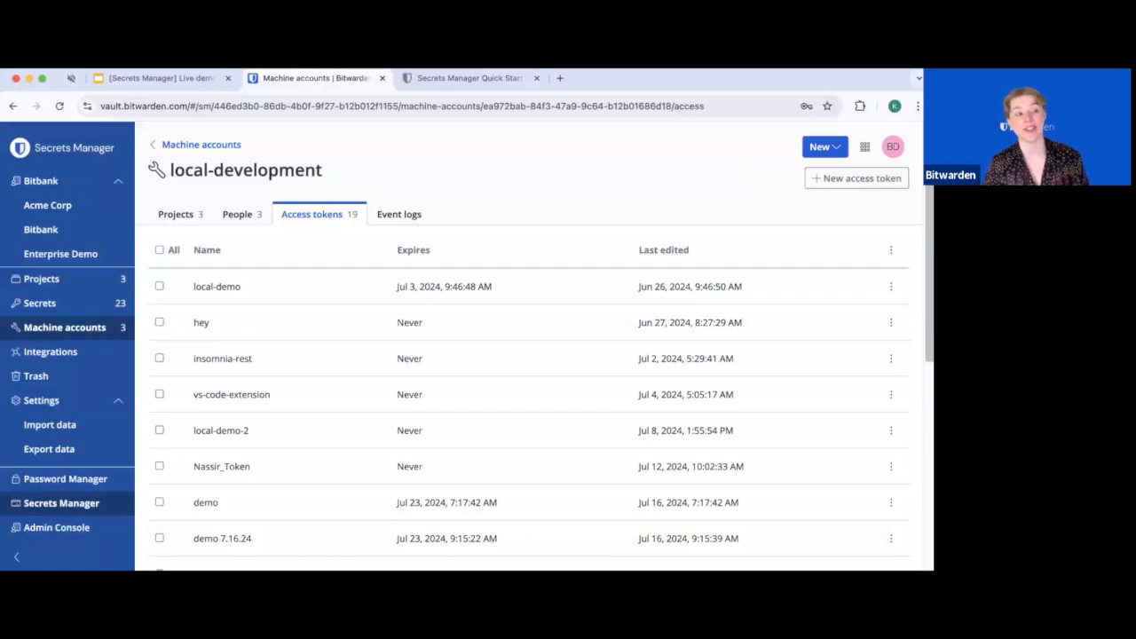
Switch to another window with Super+Tab and scroll through its content
{"action": "key", "text": "super+Tab"}
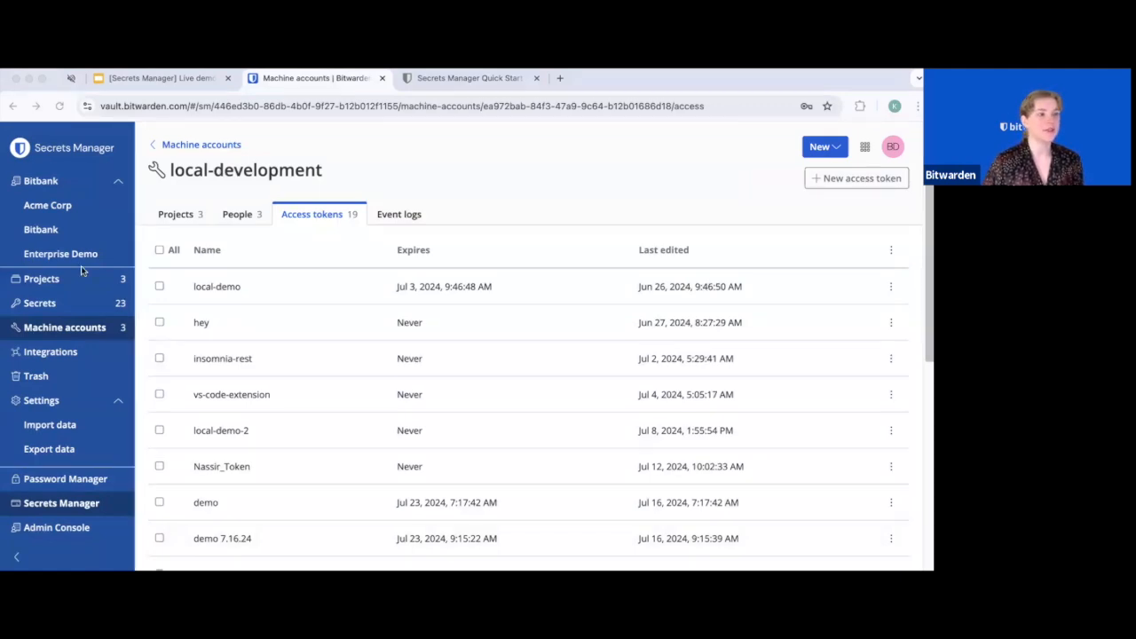
{"action": "scroll", "coordinate": [370, 420], "scroll_direction": "down", "scroll_amount": 3}
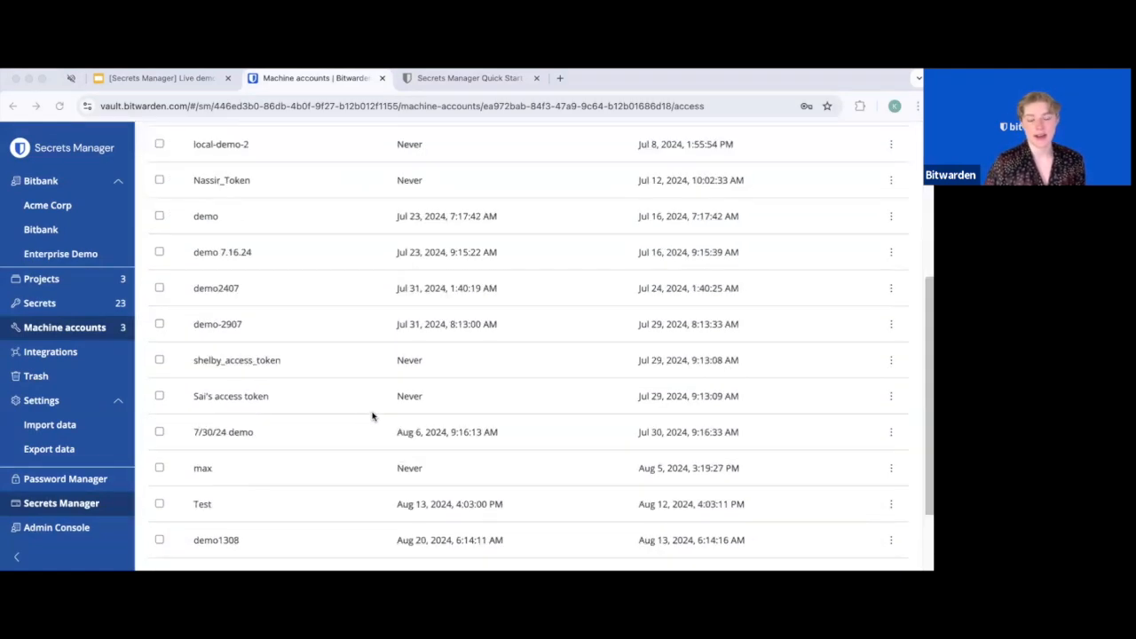
{"action": "scroll", "coordinate": [372, 417], "scroll_direction": "down", "scroll_amount": 2}
{"action": "scroll", "coordinate": [372, 417], "scroll_direction": "up", "scroll_amount": 5}
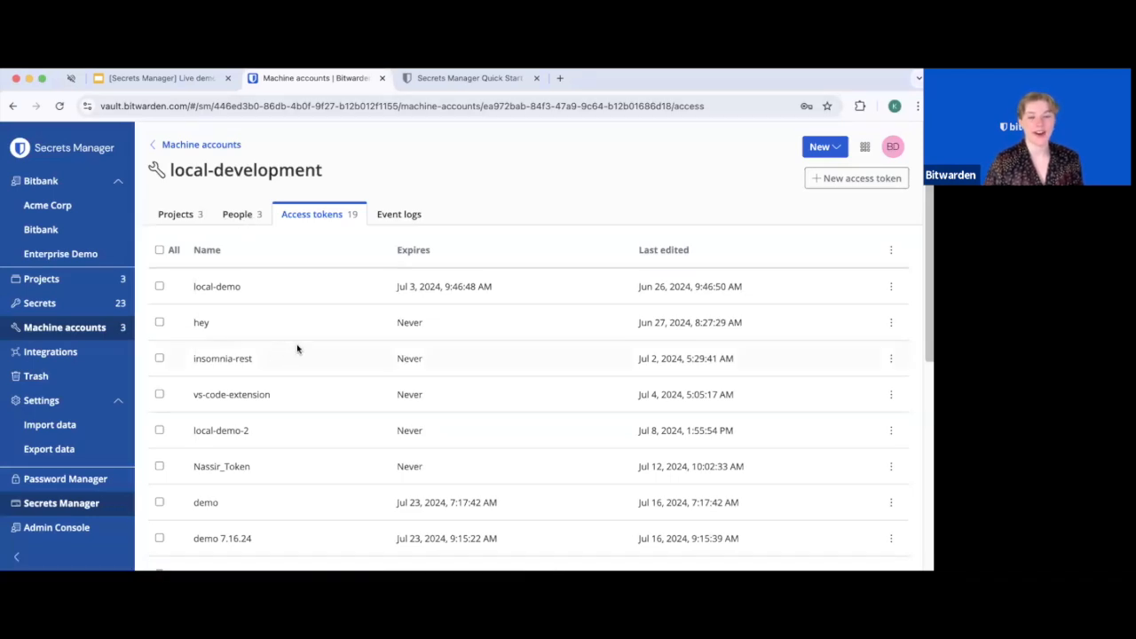
{"action": "scroll", "coordinate": [297, 347], "scroll_direction": "down", "scroll_amount": 2}
{"action": "scroll", "coordinate": [301, 348], "scroll_direction": "down", "scroll_amount": 3}
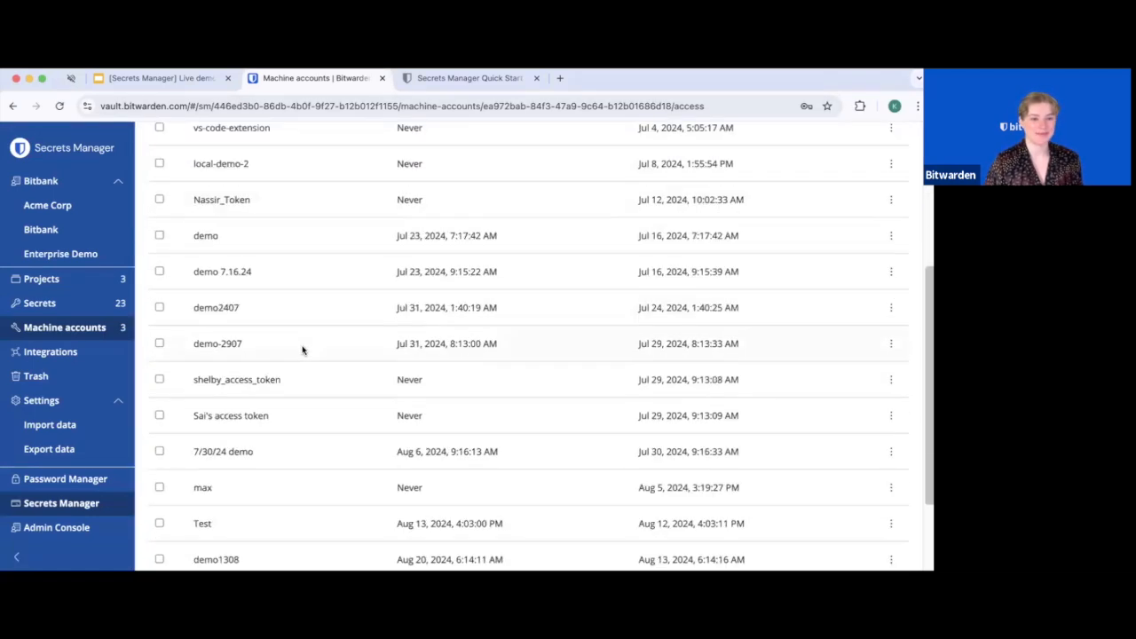
{"action": "scroll", "coordinate": [306, 350], "scroll_direction": "up", "scroll_amount": 5}
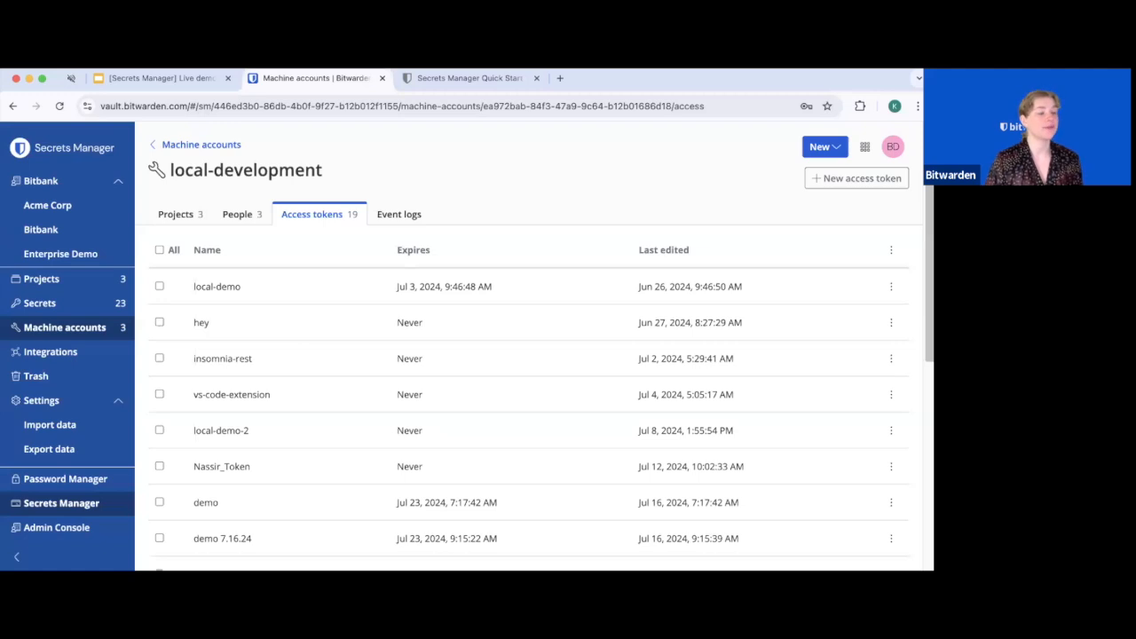
Go to Projects, open web-prod, and copy the POSTGRESS_APP_DB_PASS secret's UUID
{"action": "left_click", "coordinate": [38, 283]}
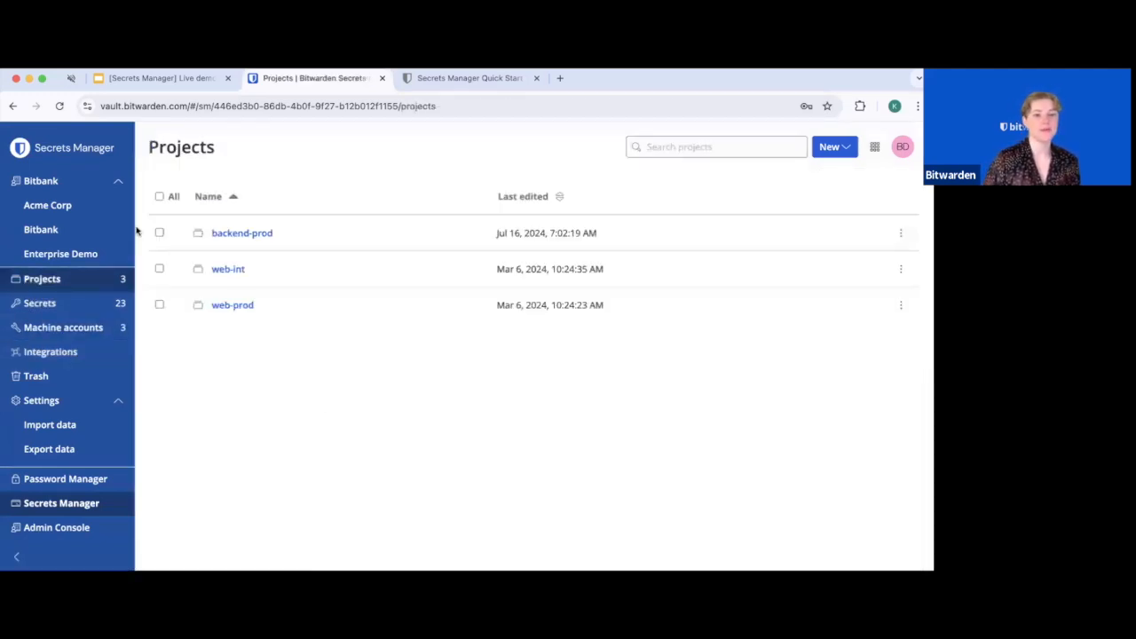
{"action": "left_click", "coordinate": [238, 307]}
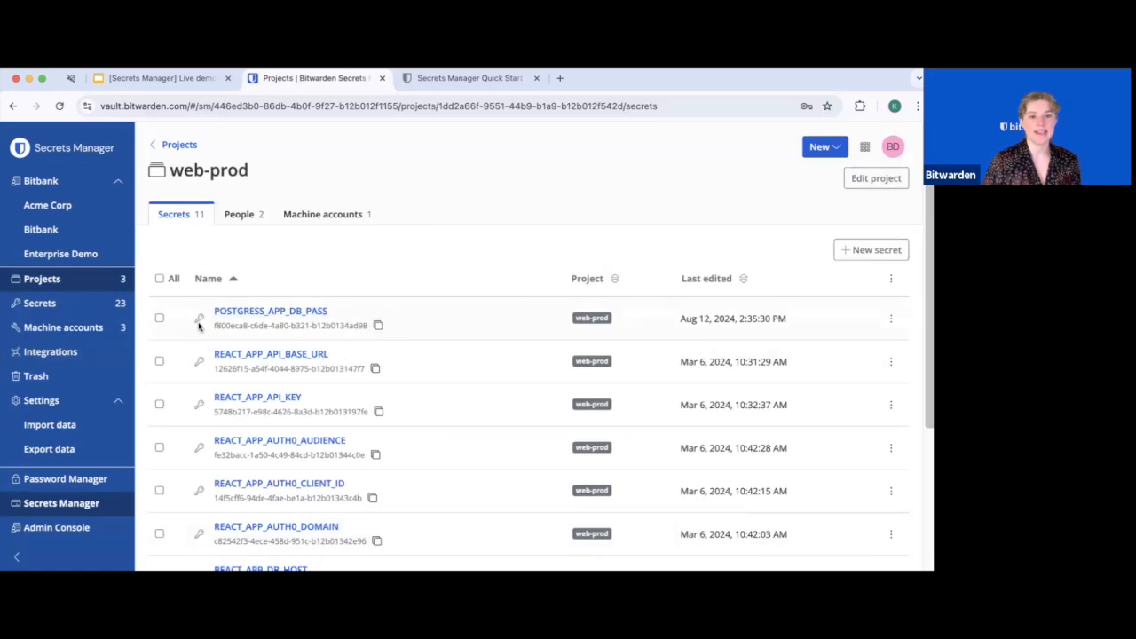
{"action": "left_click", "coordinate": [378, 326]}
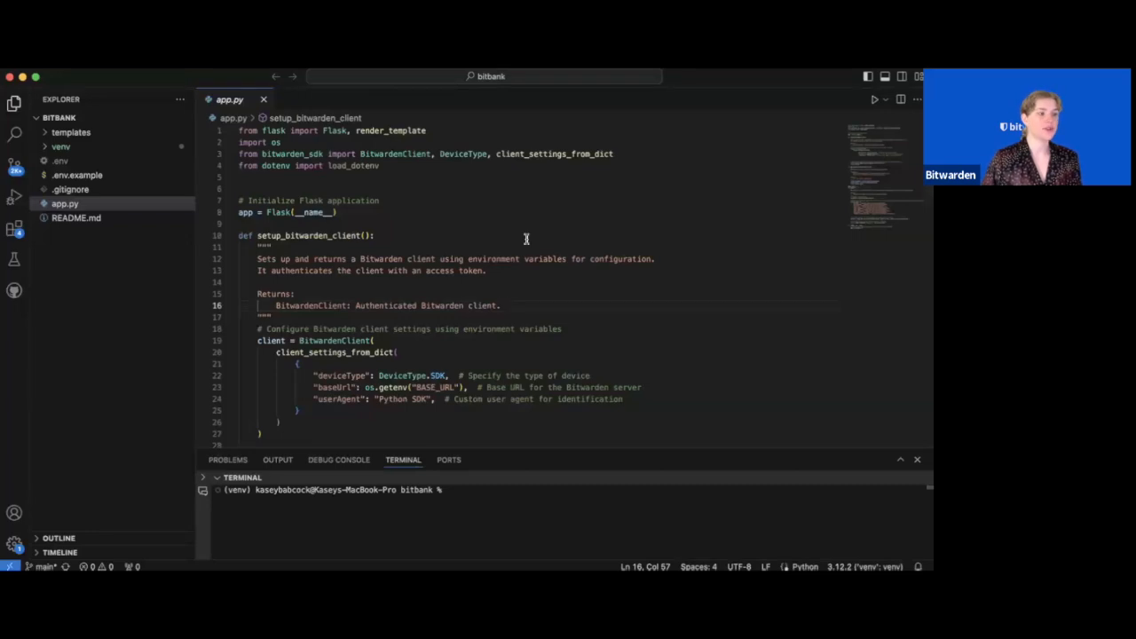
Highlight the import lines and the setup_bitwarden_client function in app.py
{"action": "scroll", "coordinate": [472, 182], "scroll_direction": "down", "scroll_amount": 2}
{"action": "scroll", "coordinate": [456, 183], "scroll_direction": "up", "scroll_amount": 2}
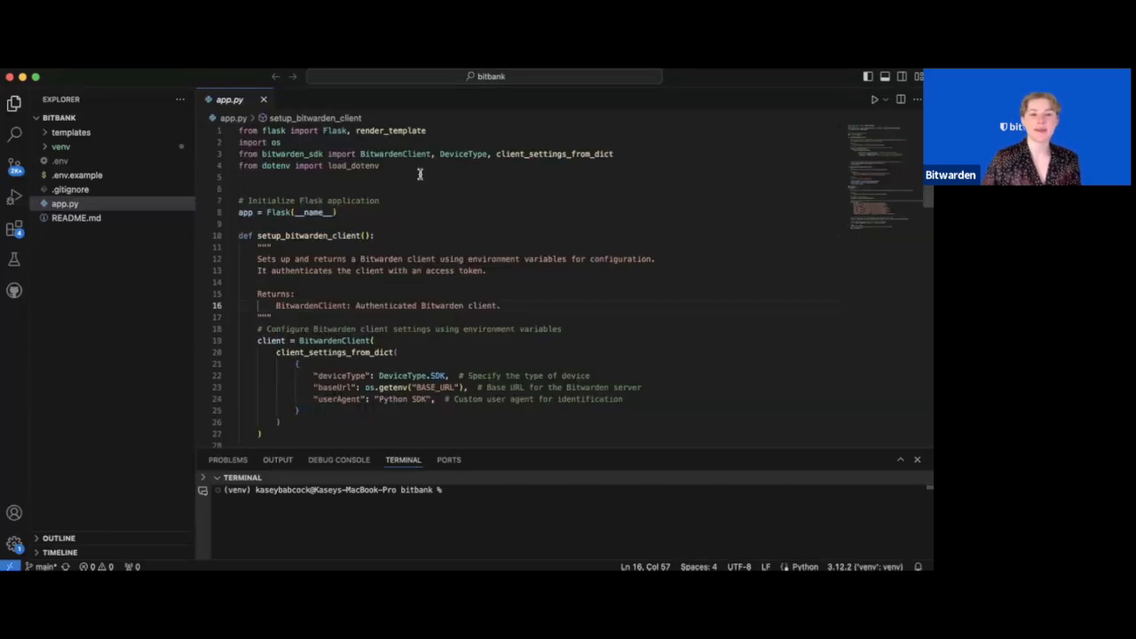
{"action": "left_click_drag", "start_coordinate": [419, 173], "coordinate": [238, 130]}
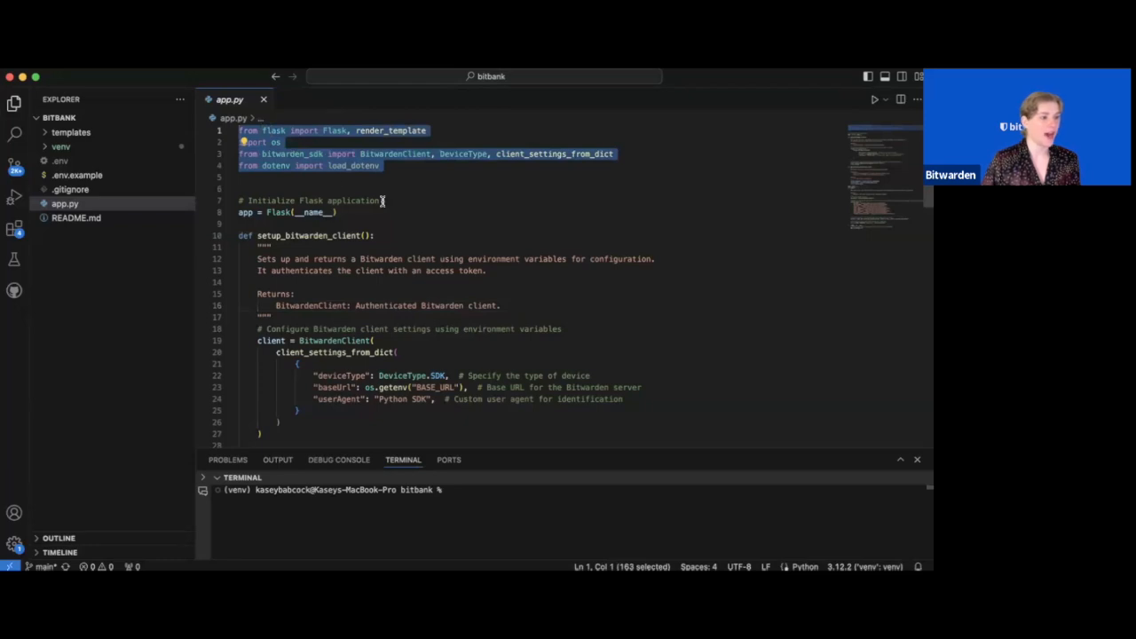
{"action": "left_click", "coordinate": [510, 221]}
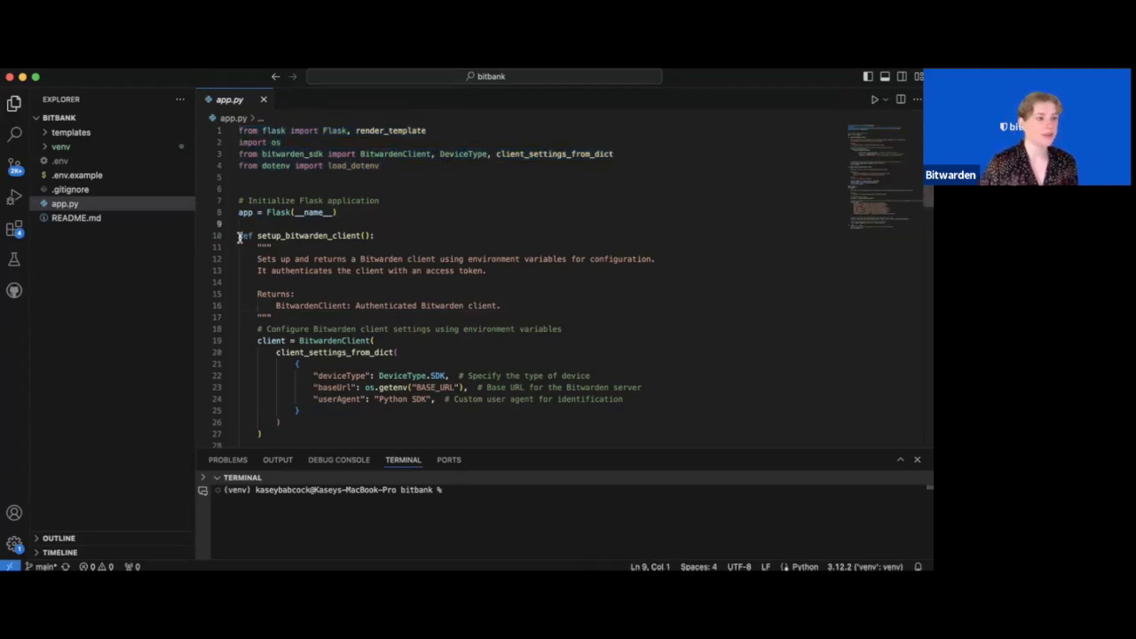
{"action": "left_click_drag", "start_coordinate": [240, 236], "coordinate": [258, 281]}
{"action": "left_click_drag", "start_coordinate": [339, 309], "coordinate": [534, 439]}
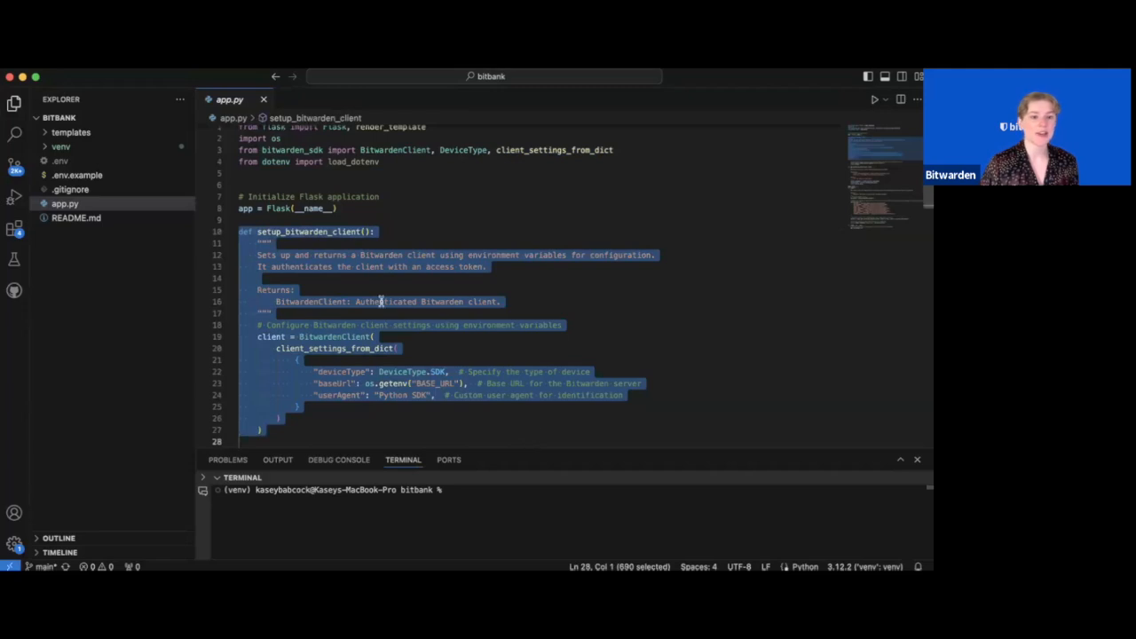
{"action": "left_click", "coordinate": [546, 357]}
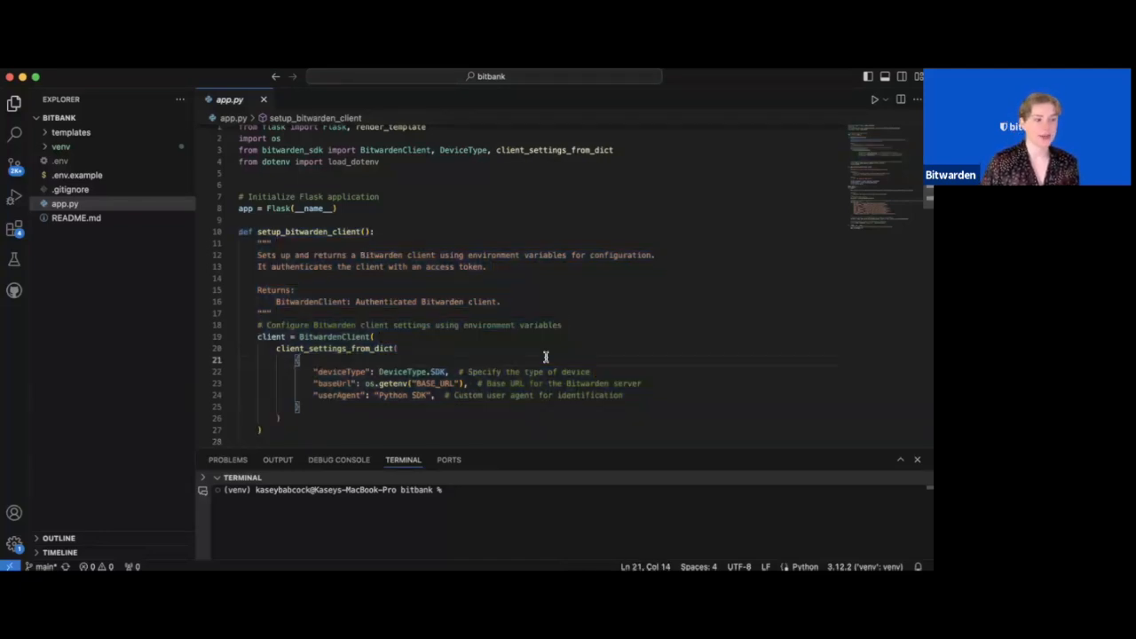
Highlight the client's deviceType, baseUrl and userAgent settings on lines 22-23
{"action": "left_click_drag", "start_coordinate": [607, 373], "coordinate": [335, 368]}
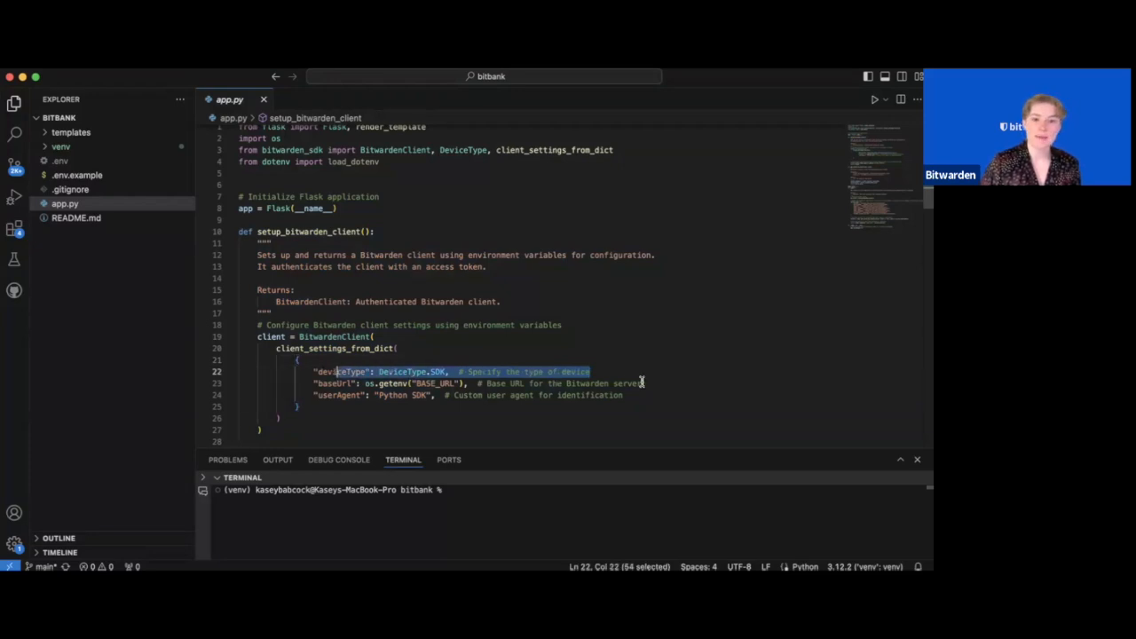
{"action": "left_click_drag", "start_coordinate": [643, 384], "coordinate": [318, 384]}
{"action": "left_click_drag", "start_coordinate": [636, 396], "coordinate": [293, 399]}
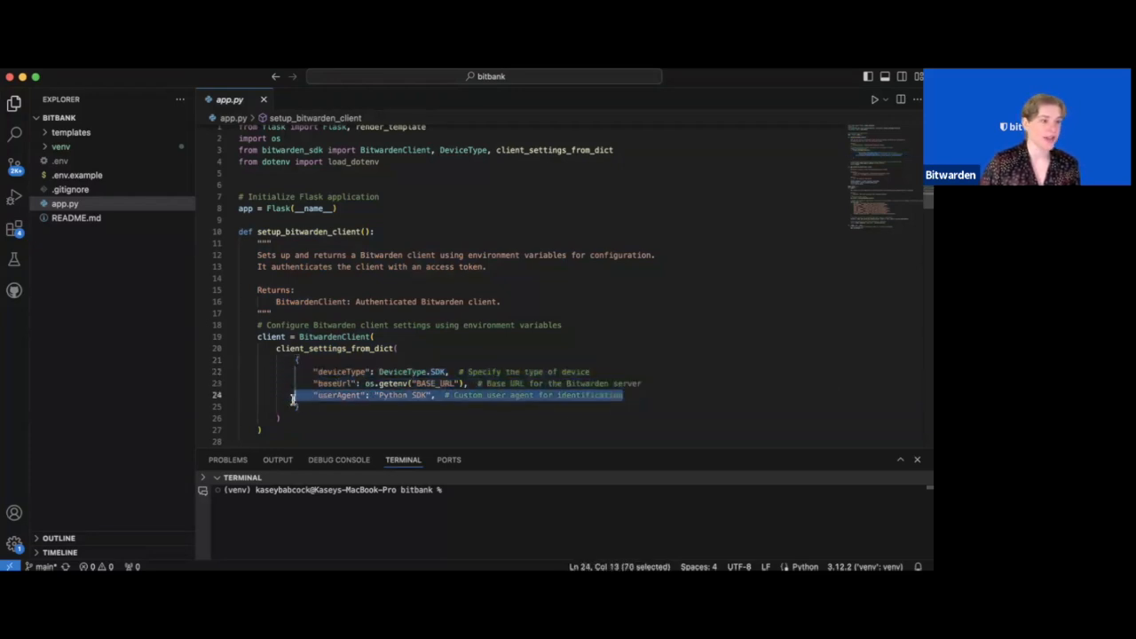
{"action": "left_click", "coordinate": [545, 443]}
Review the get_secret_by_uuid function definition
{"action": "scroll", "coordinate": [463, 397], "scroll_direction": "down", "scroll_amount": 9}
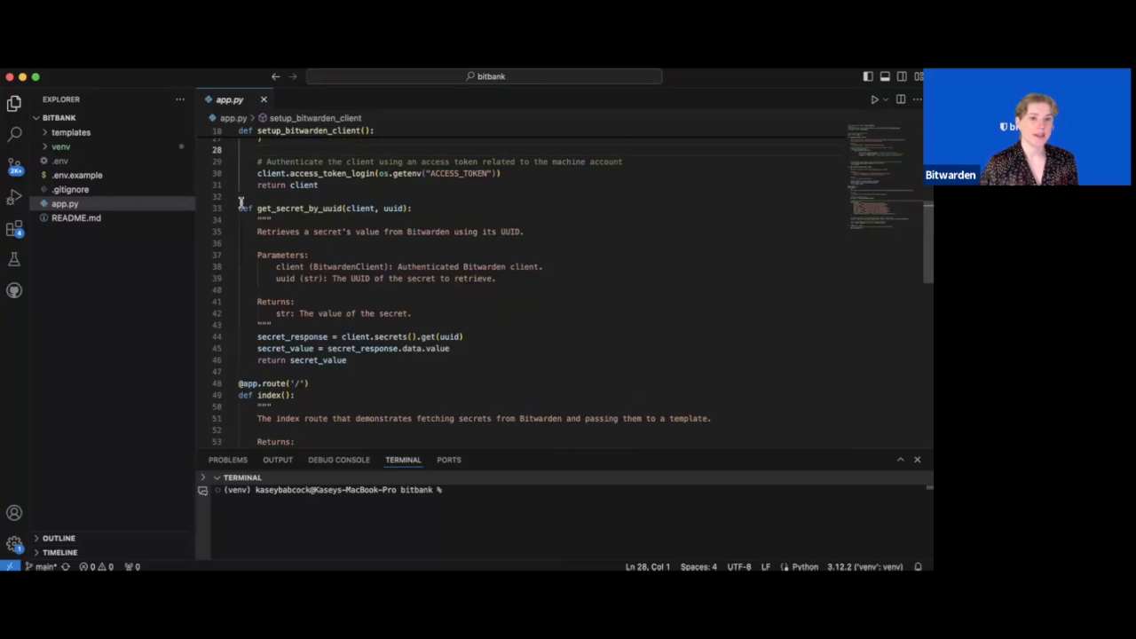
{"action": "left_click_drag", "start_coordinate": [238, 208], "coordinate": [393, 360]}
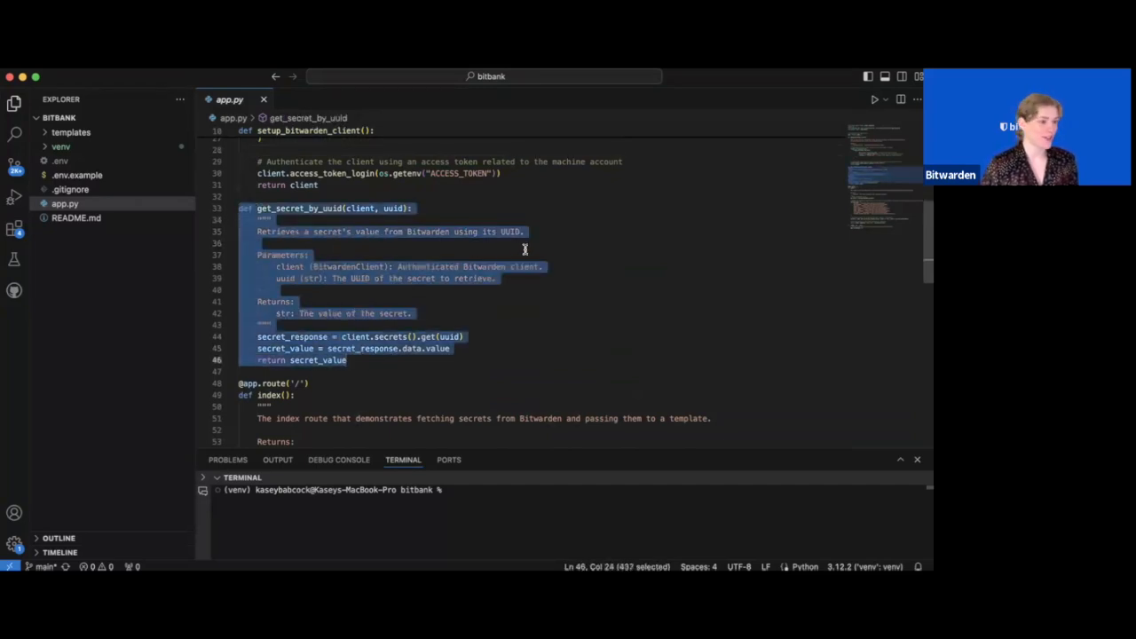
{"action": "left_click", "coordinate": [612, 295]}
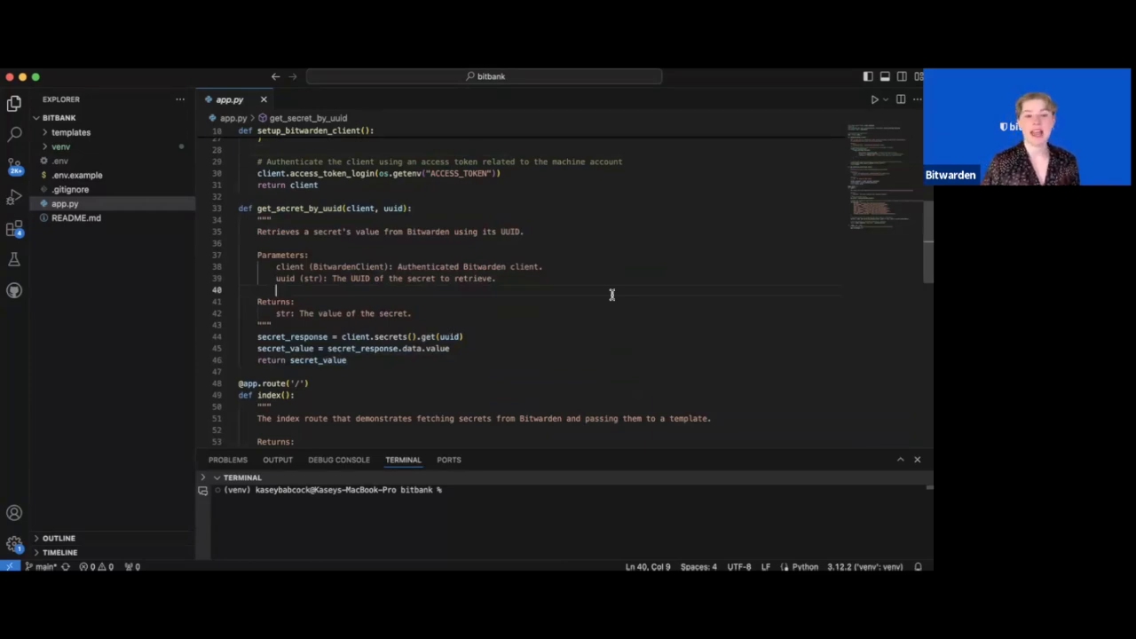
Select the secrets_uuid name-to-UUID entries in the index route, including DB_NAME's UUID
{"action": "scroll", "coordinate": [611, 294], "scroll_direction": "up", "scroll_amount": 5}
{"action": "scroll", "coordinate": [612, 295], "scroll_direction": "up", "scroll_amount": 5}
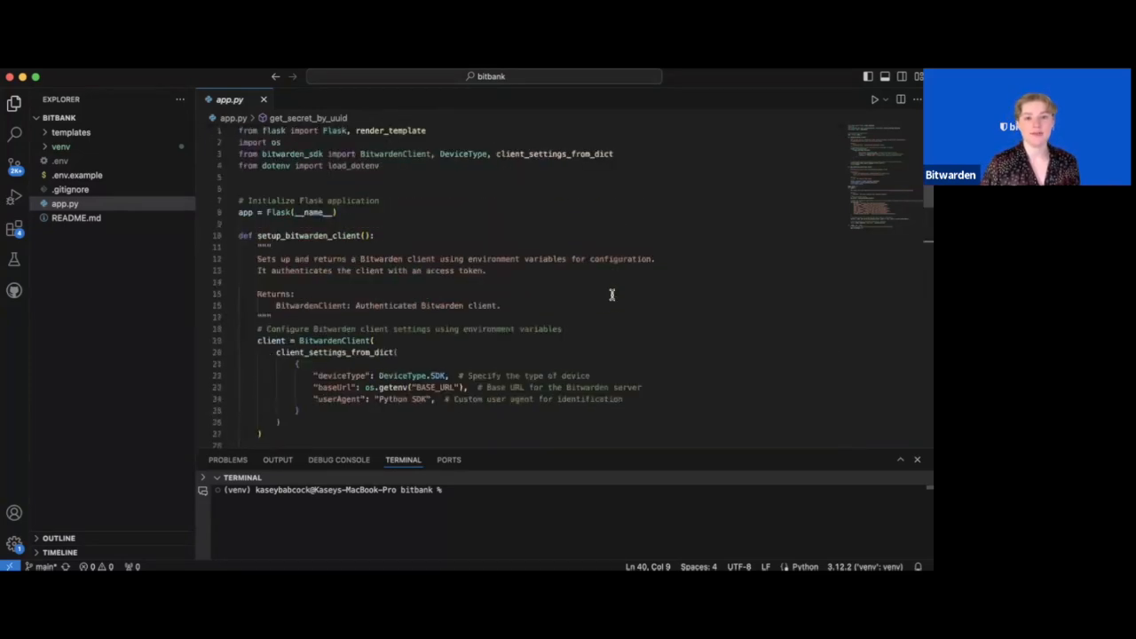
{"action": "scroll", "coordinate": [611, 295], "scroll_direction": "down", "scroll_amount": 15}
{"action": "left_click_drag", "start_coordinate": [587, 406], "coordinate": [238, 312]}
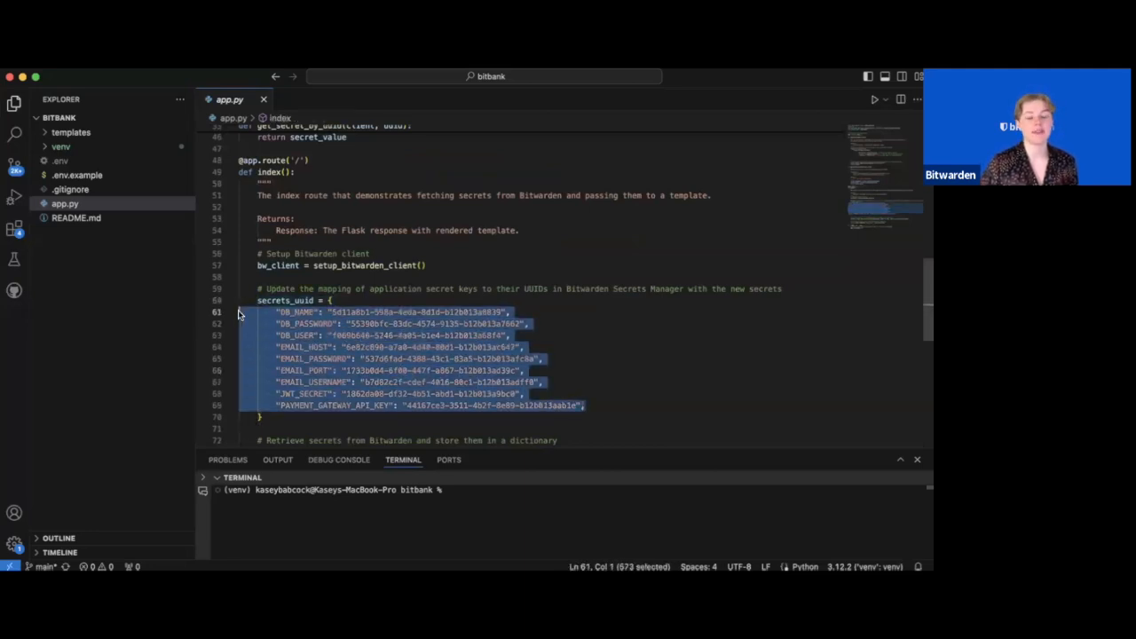
{"action": "left_click", "coordinate": [603, 371]}
{"action": "left_click_drag", "start_coordinate": [332, 312], "coordinate": [507, 313]}
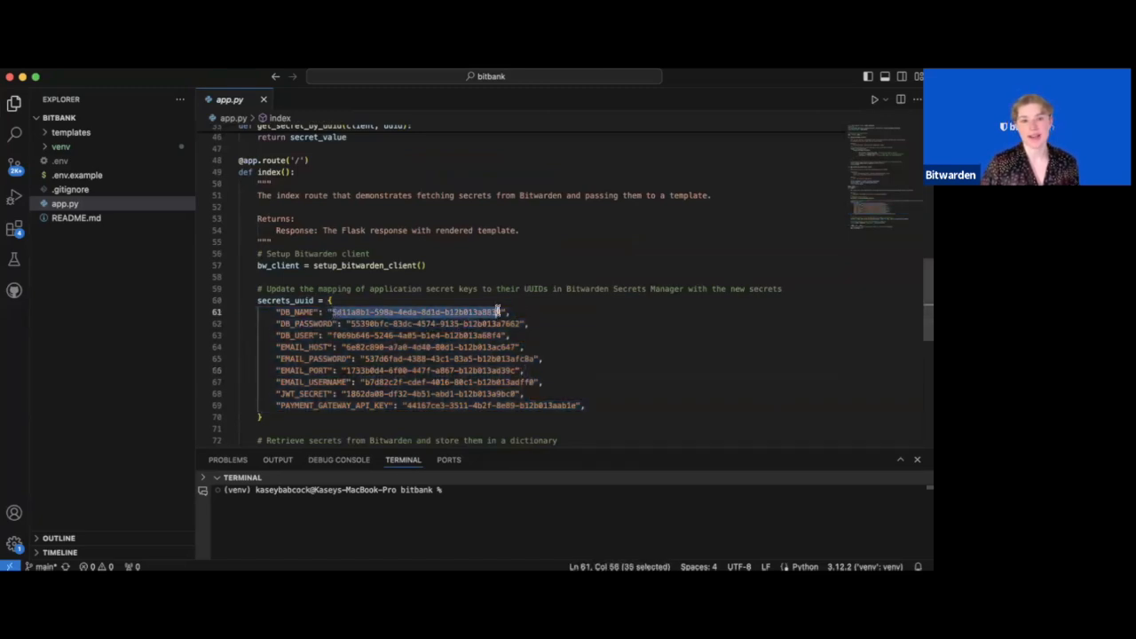
{"action": "left_click", "coordinate": [615, 394]}
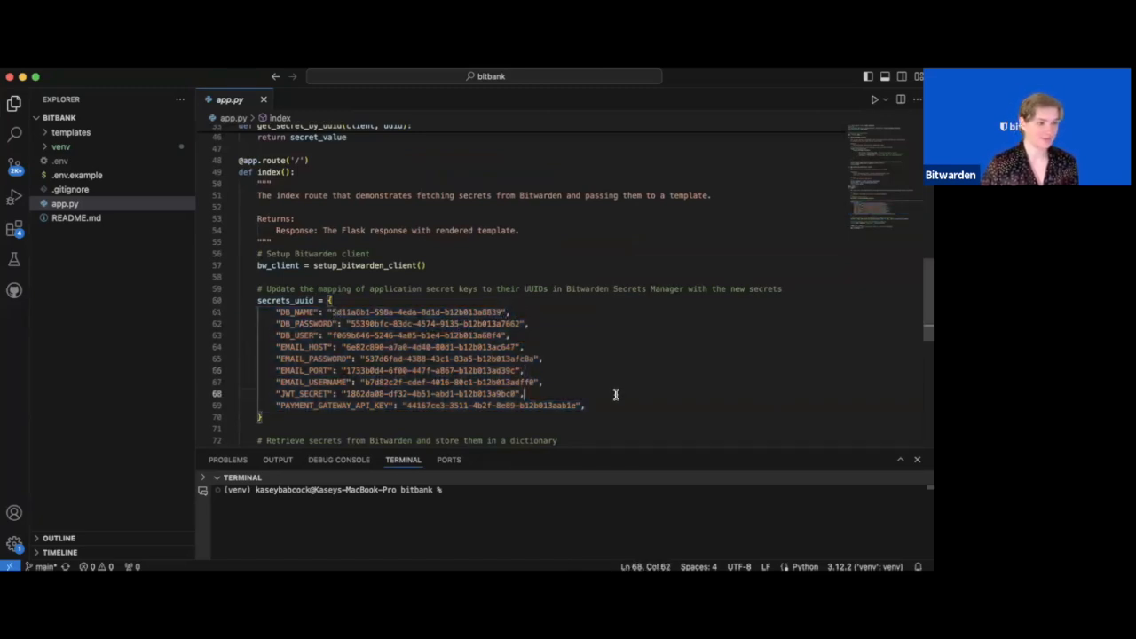
Run python3 app.py in the terminal to start Flask on 127.0.0.1:5000
{"action": "left_click", "coordinate": [575, 495]}
{"action": "type", "text": "pytho"}
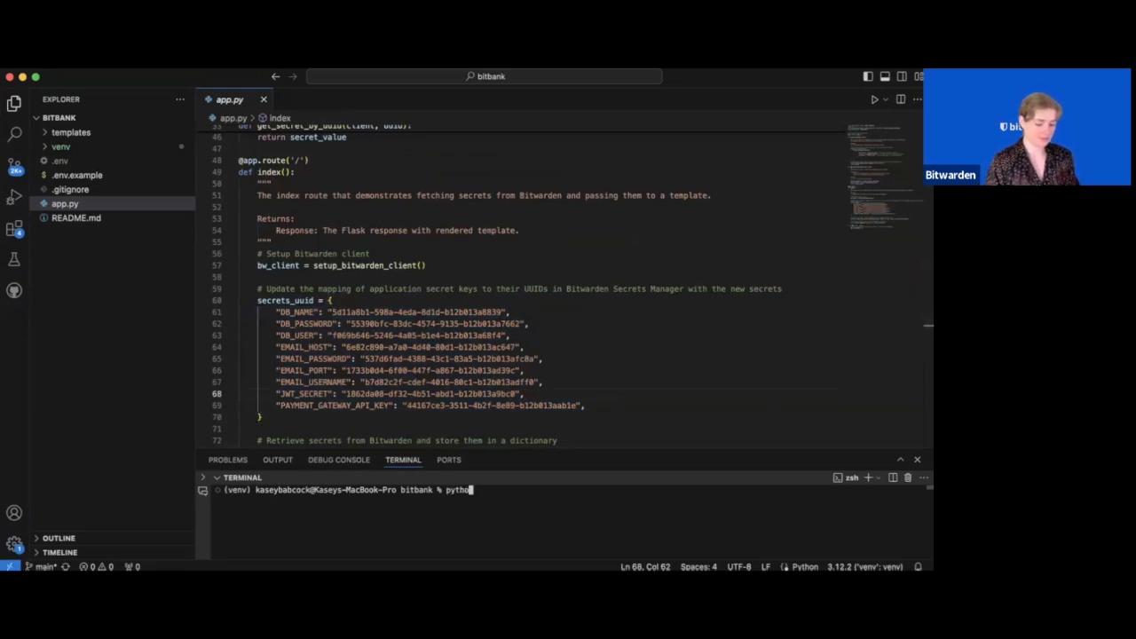
{"action": "type", "text": "n3 appy"}
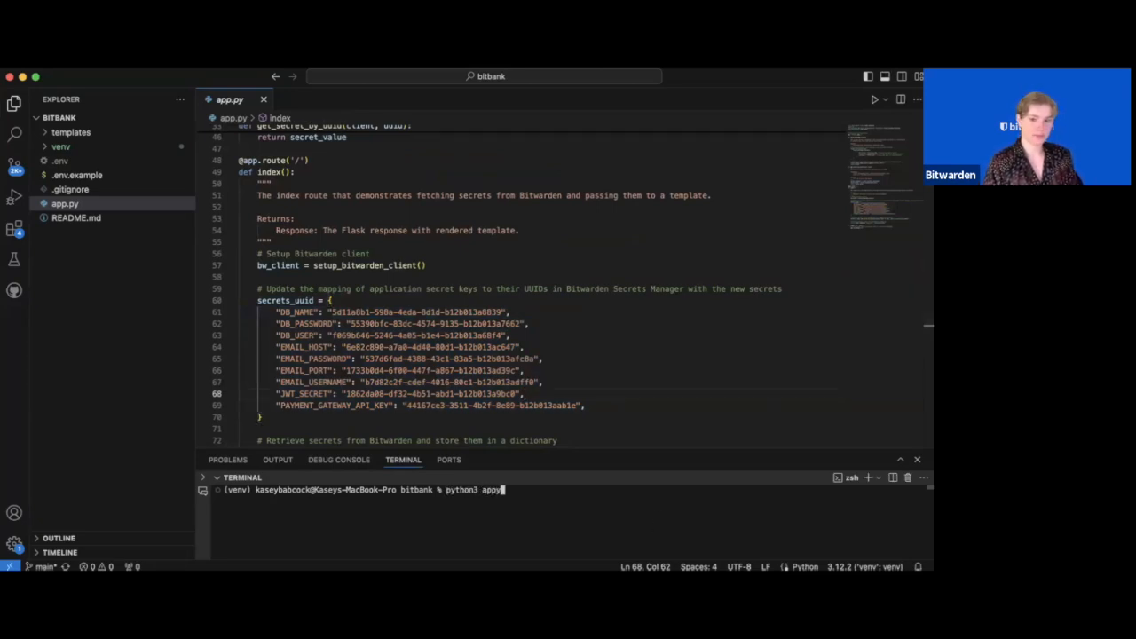
{"action": "key", "text": "BackSpace"}
{"action": "type", "text": ".py"}
{"action": "key", "text": "Return"}
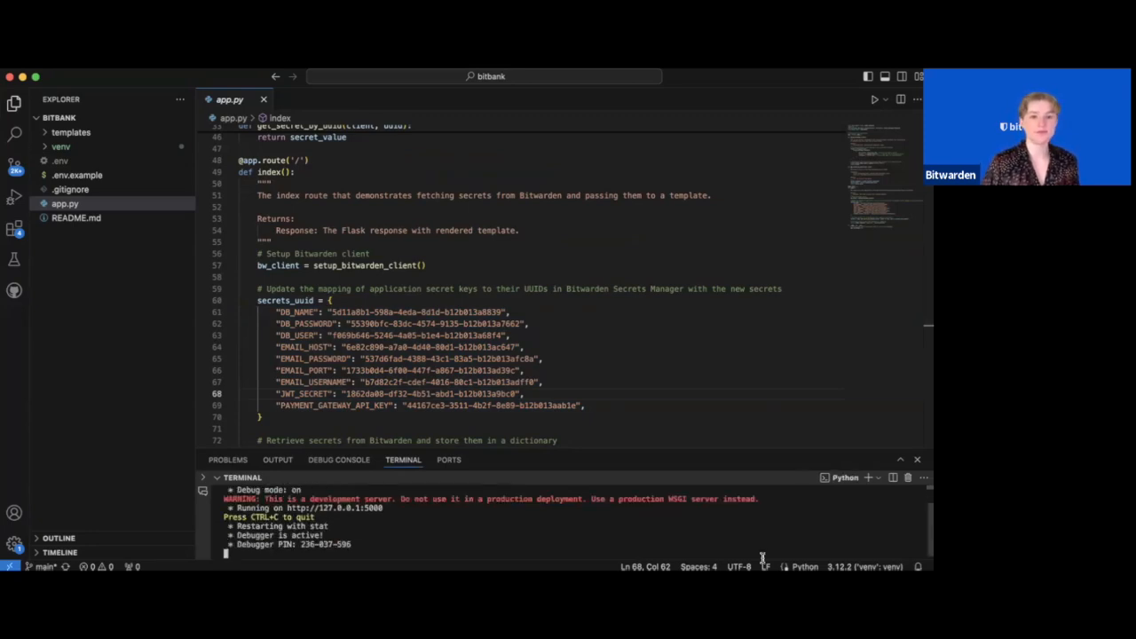
{"action": "left_click", "coordinate": [368, 505], "text": "super"}
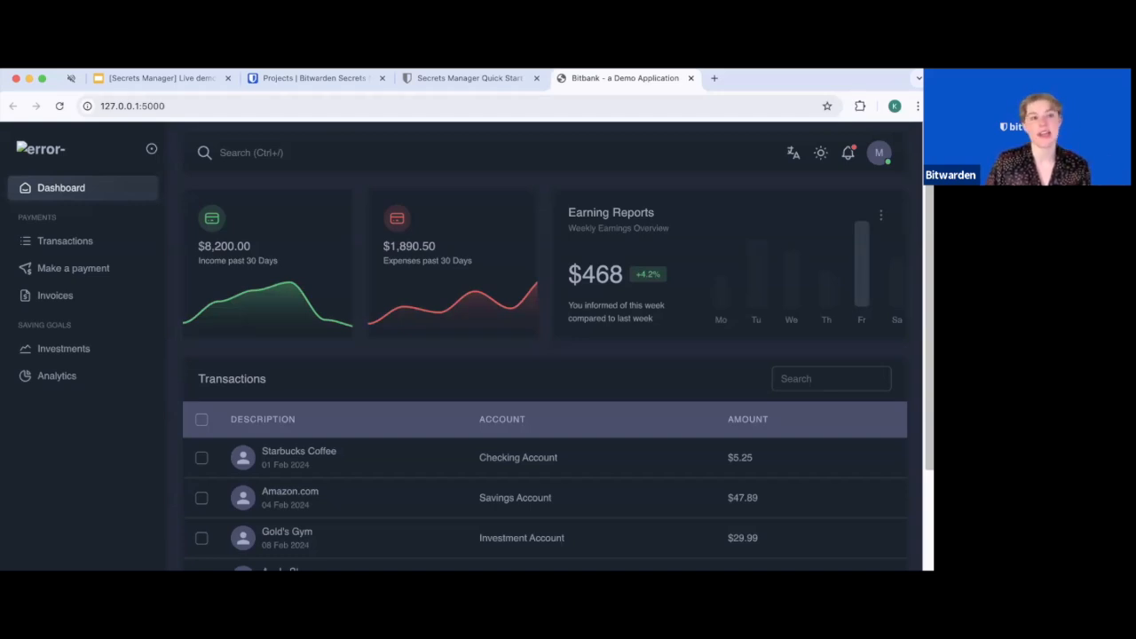
Return to the web-prod project's 11 secrets in Secrets Manager
{"action": "left_click", "coordinate": [325, 78]}
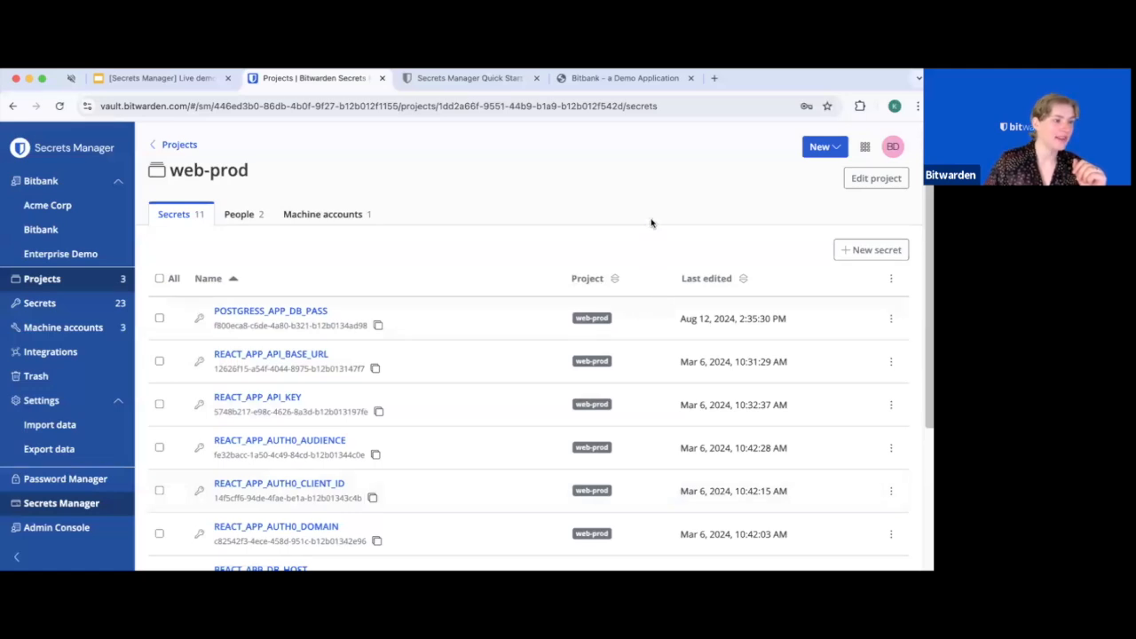
Open the local-development machine account's Event logs tab
{"action": "left_click", "coordinate": [102, 327]}
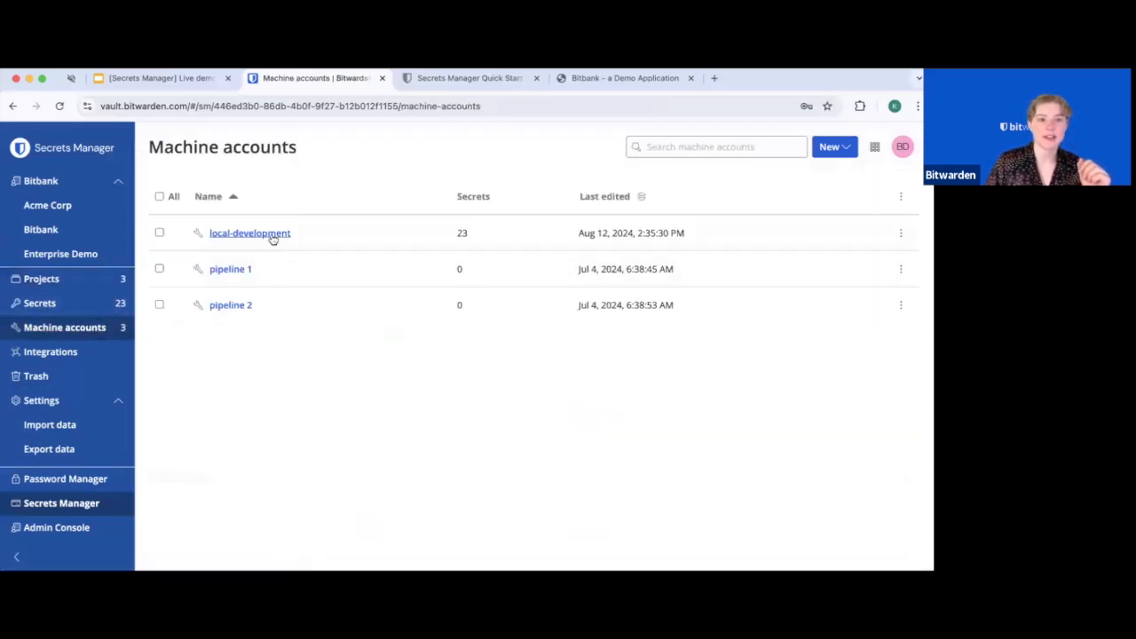
{"action": "left_click", "coordinate": [272, 236]}
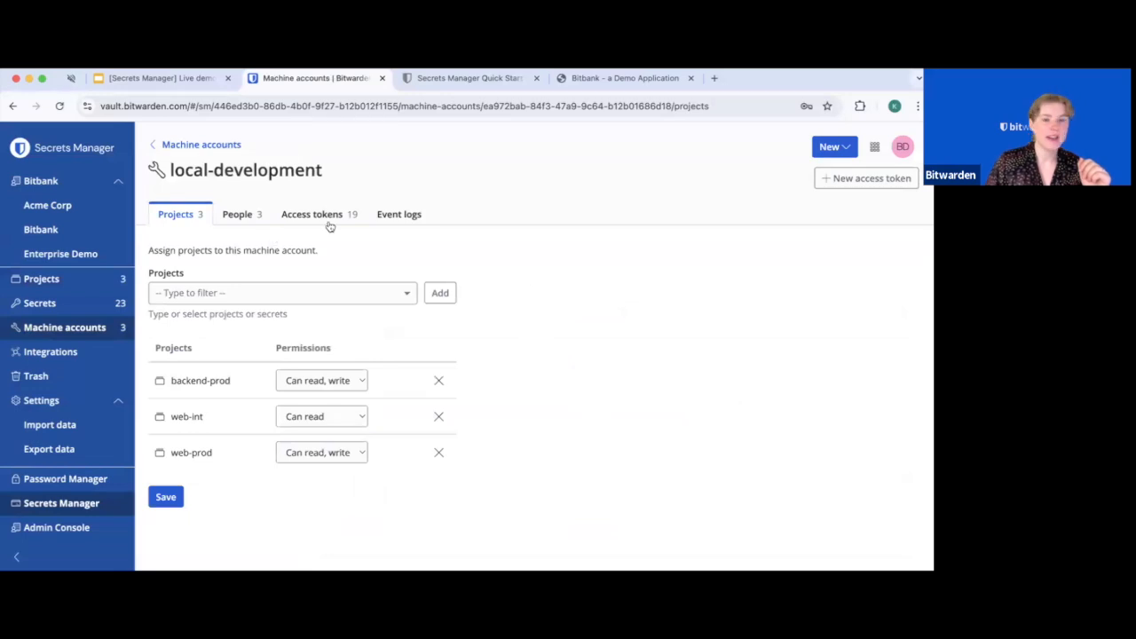
{"action": "left_click", "coordinate": [399, 216]}
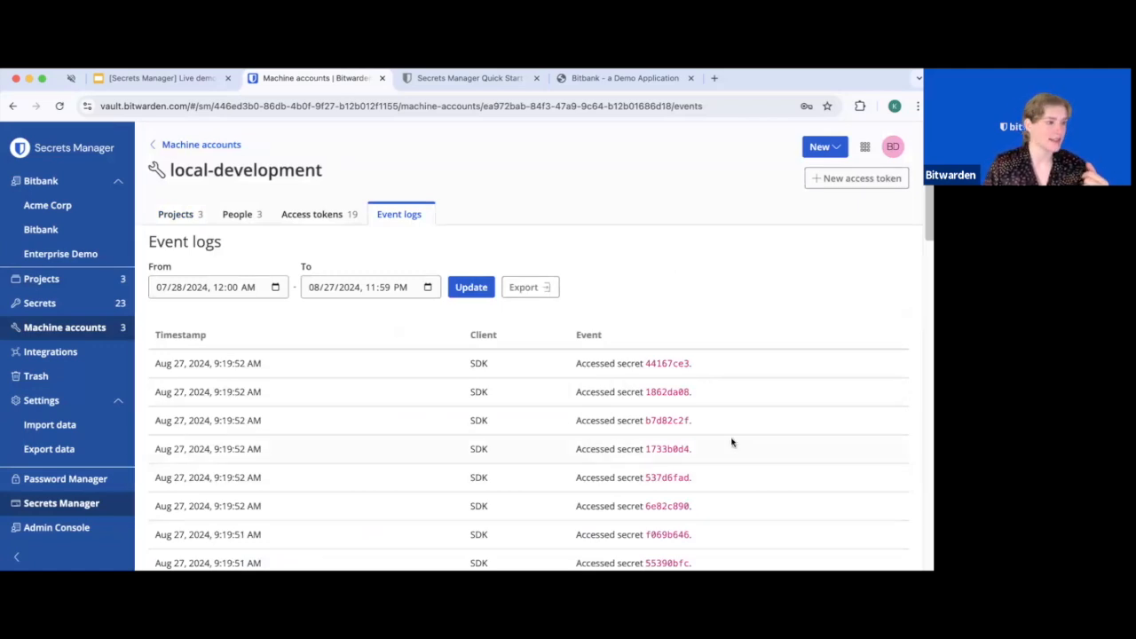
Highlight the latest Accessed secret entry and its timestamp, then scroll through the log
{"action": "left_click_drag", "start_coordinate": [294, 367], "coordinate": [152, 372]}
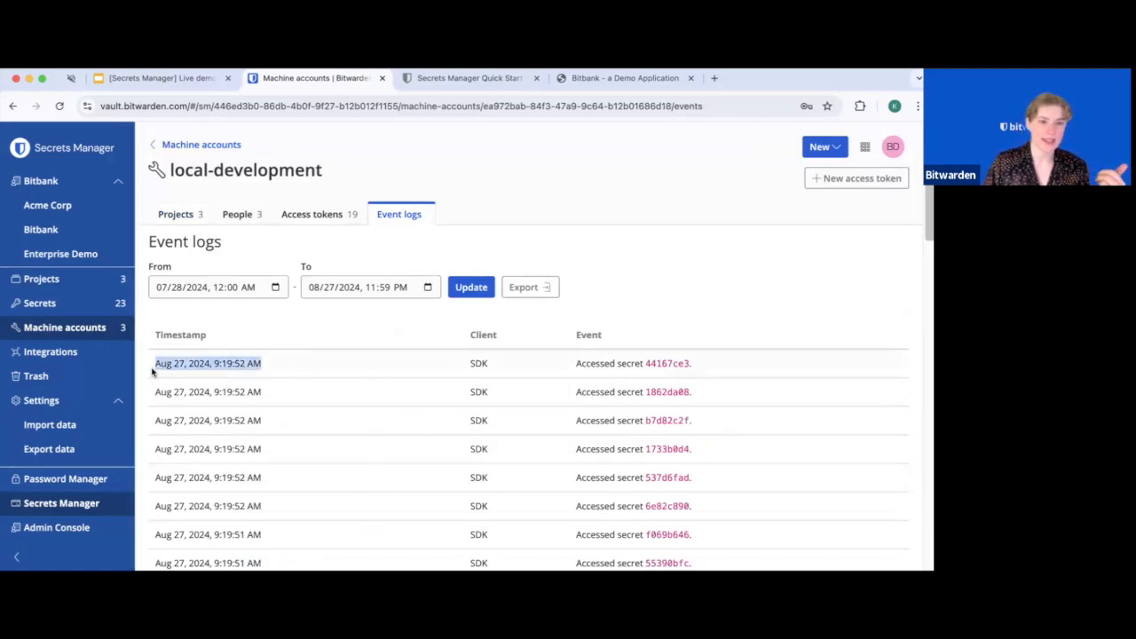
{"action": "left_click", "coordinate": [219, 395]}
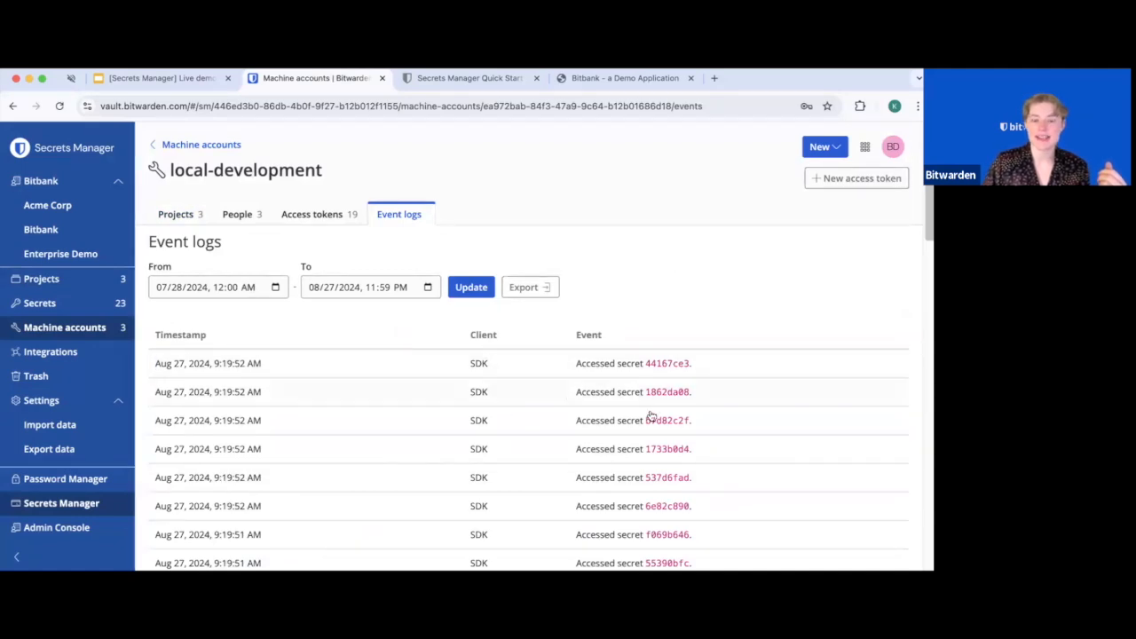
{"action": "left_click_drag", "start_coordinate": [577, 362], "coordinate": [621, 362]}
{"action": "left_click", "coordinate": [723, 377]}
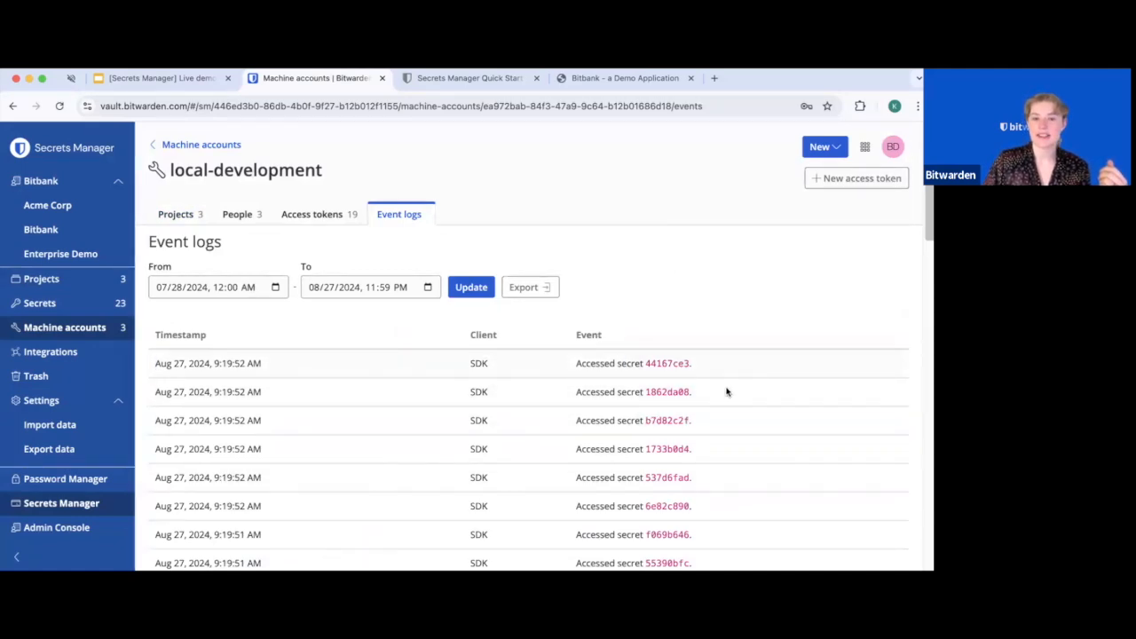
{"action": "scroll", "coordinate": [728, 392], "scroll_direction": "down", "scroll_amount": 3}
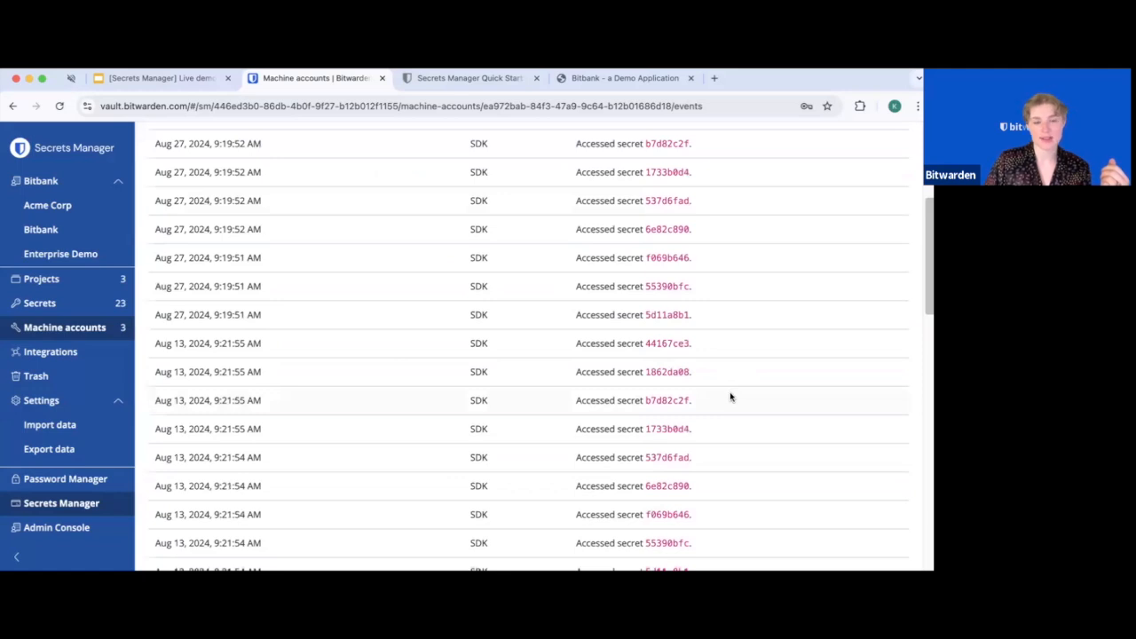
{"action": "scroll", "coordinate": [736, 428], "scroll_direction": "down", "scroll_amount": 3}
{"action": "scroll", "coordinate": [736, 435], "scroll_direction": "down", "scroll_amount": 3}
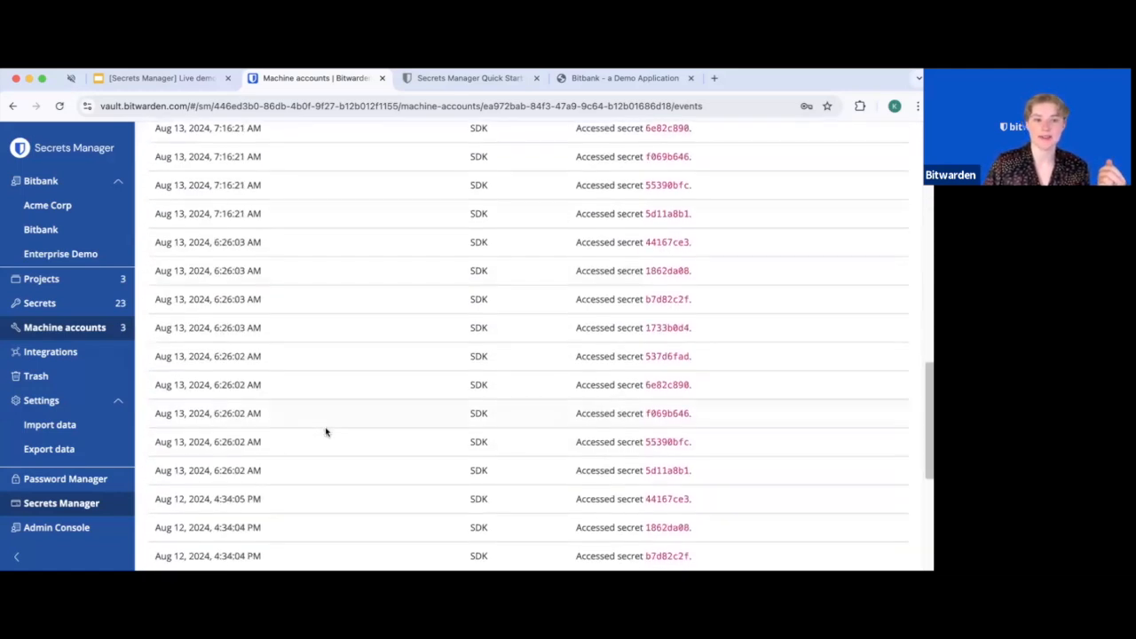
{"action": "scroll", "coordinate": [325, 435], "scroll_direction": "down", "scroll_amount": 3}
{"action": "scroll", "coordinate": [335, 434], "scroll_direction": "up", "scroll_amount": 7}
{"action": "scroll", "coordinate": [338, 434], "scroll_direction": "up", "scroll_amount": 10}
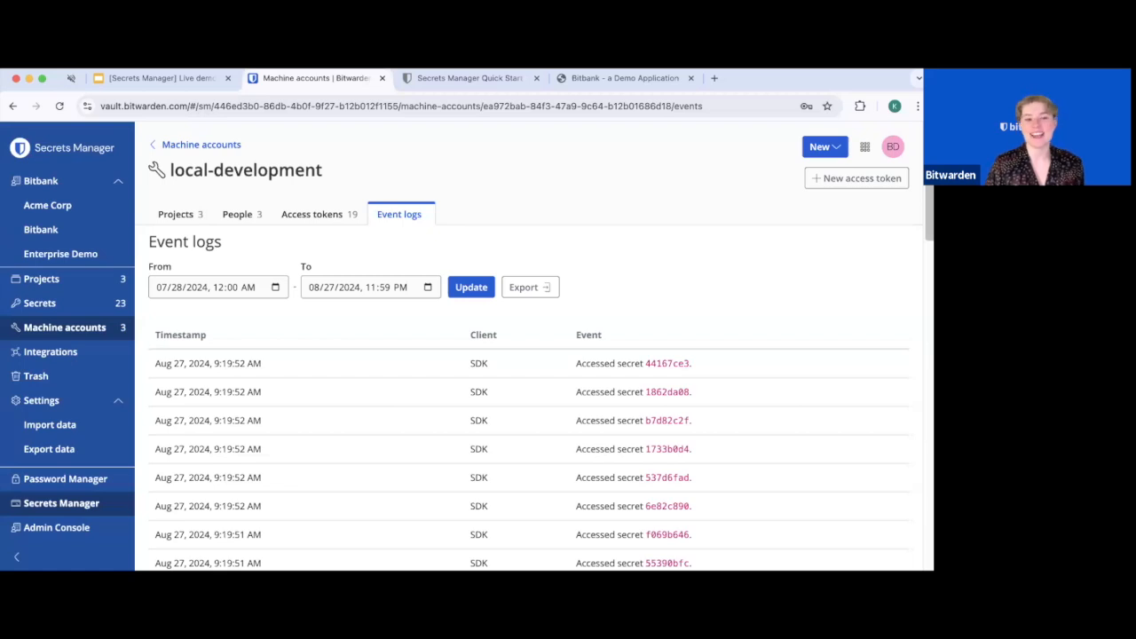
Browse the Integrations page's GitHub Actions, GitLab CI/CD, Ansible, Kubernetes and SDK cards
{"action": "left_click", "coordinate": [92, 360]}
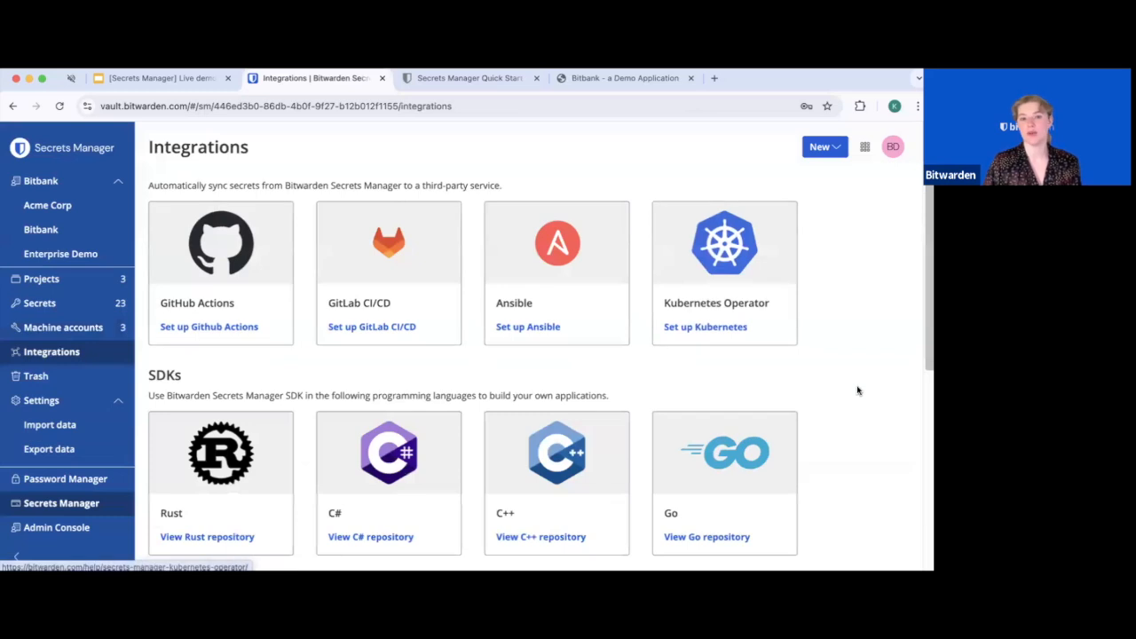
{"action": "scroll", "coordinate": [858, 391], "scroll_direction": "down", "scroll_amount": 1}
{"action": "scroll", "coordinate": [859, 390], "scroll_direction": "down", "scroll_amount": 3}
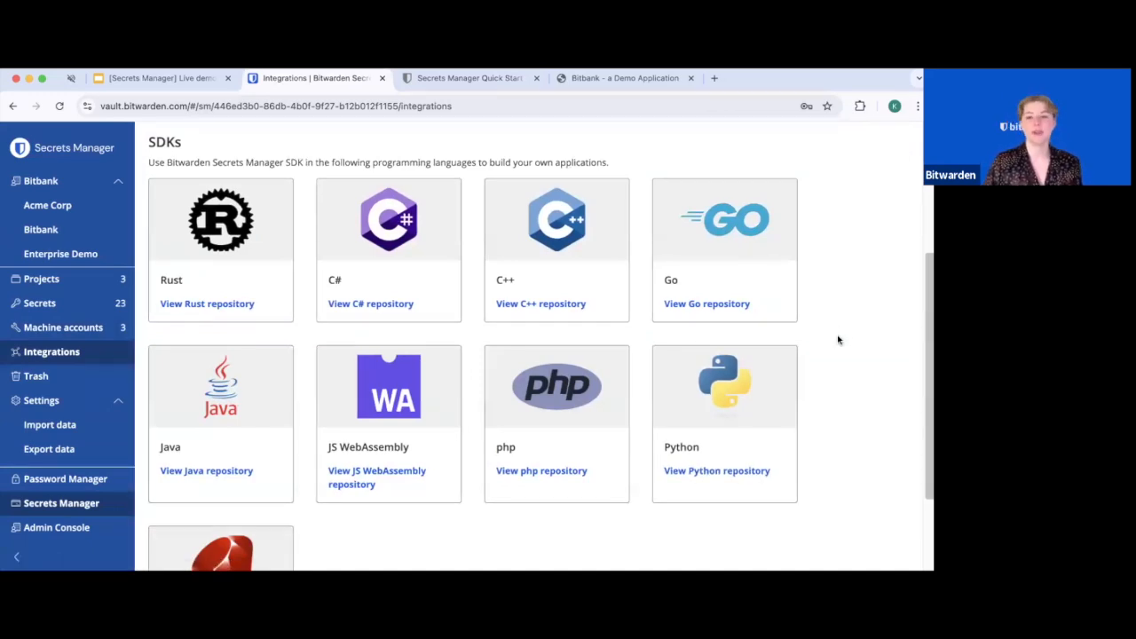
{"action": "scroll", "coordinate": [837, 335], "scroll_direction": "down", "scroll_amount": 3}
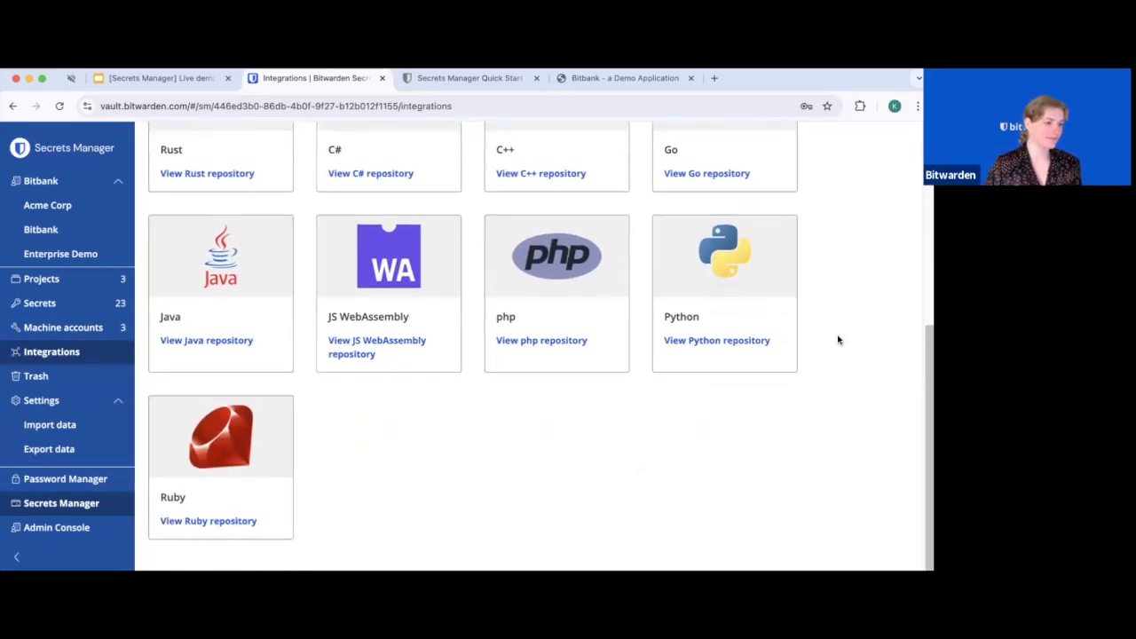
{"action": "scroll", "coordinate": [837, 337], "scroll_direction": "up", "scroll_amount": 5}
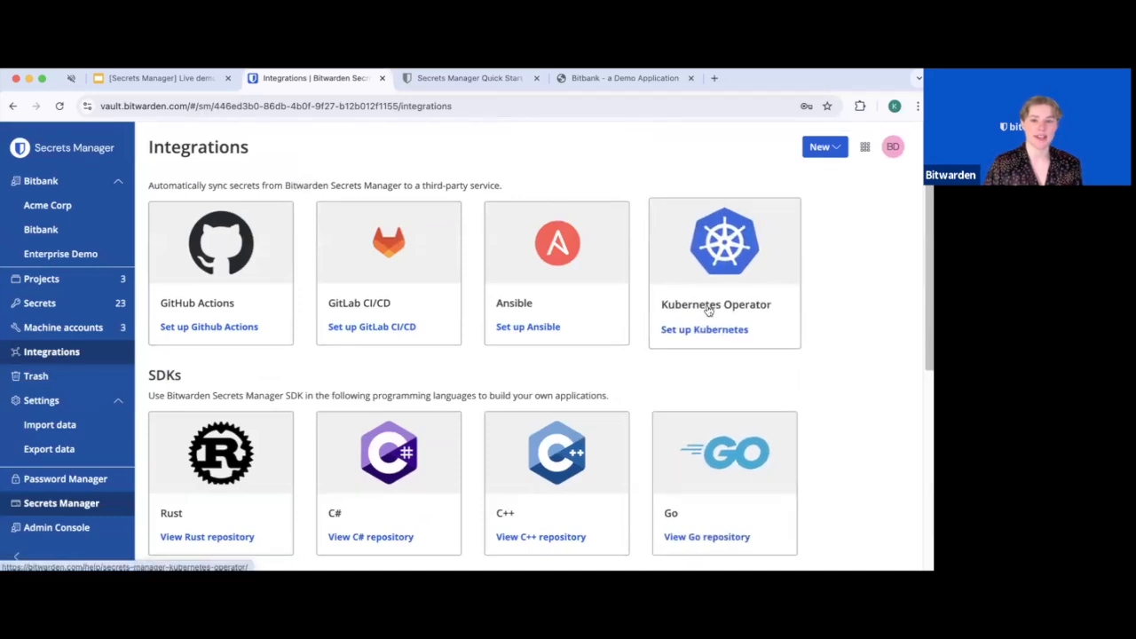
Open the Ansible integration setup guide in the Help Center
{"action": "left_click", "coordinate": [523, 330]}
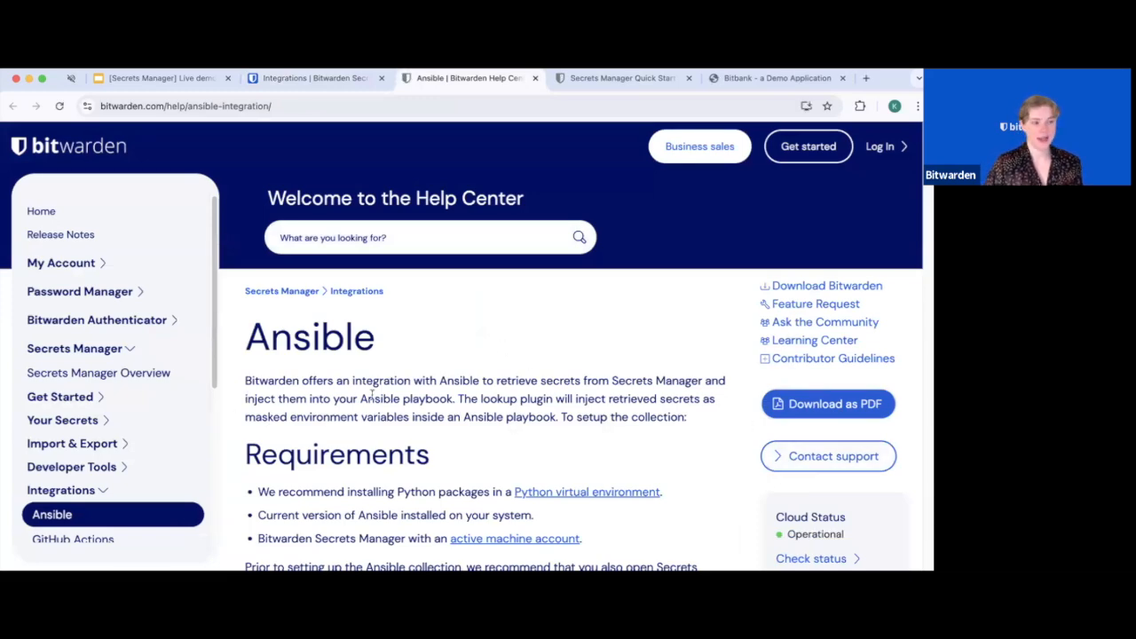
{"action": "scroll", "coordinate": [372, 395], "scroll_direction": "down", "scroll_amount": 8}
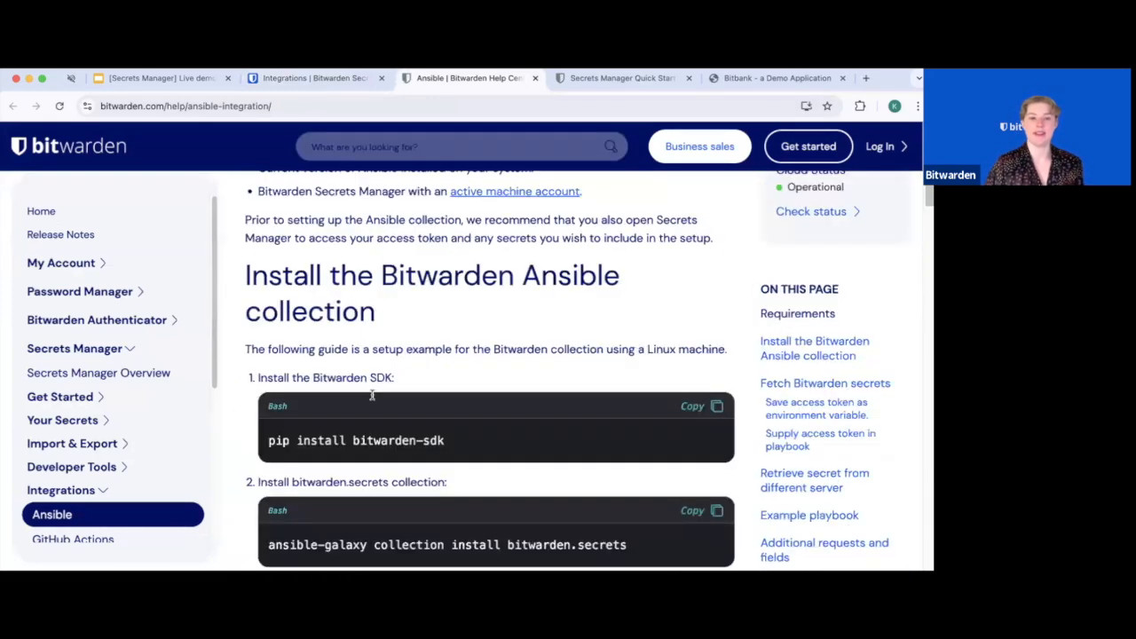
{"action": "scroll", "coordinate": [372, 395], "scroll_direction": "up", "scroll_amount": 7}
{"action": "scroll", "coordinate": [372, 395], "scroll_direction": "up", "scroll_amount": 2}
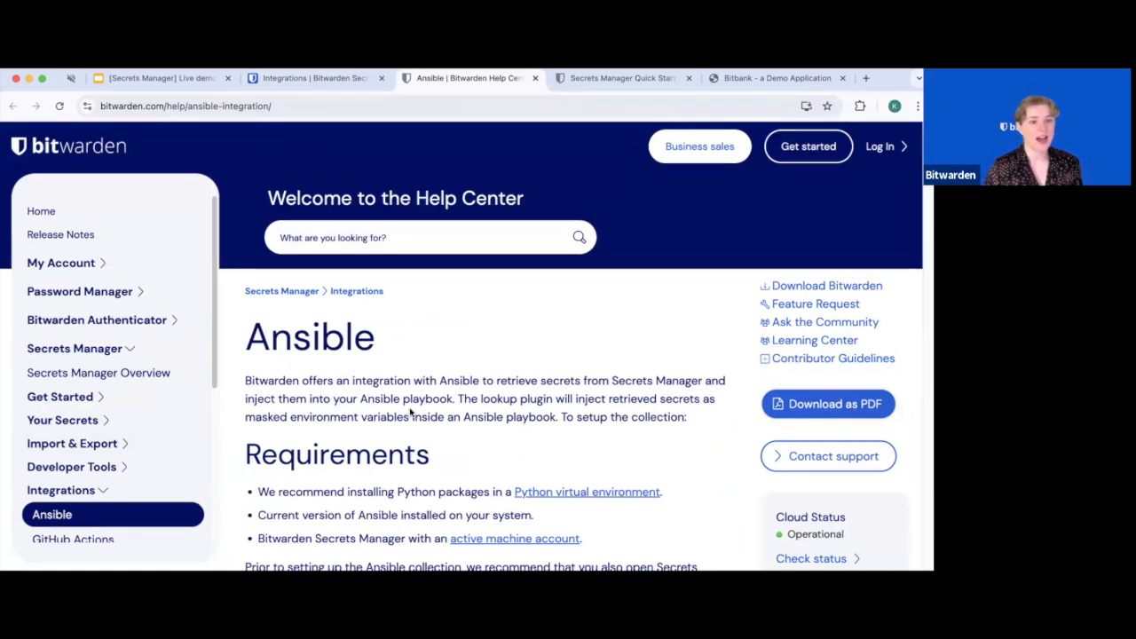
Open the Secrets Manager Quick Start under Get Started and scroll to seat scaling
{"action": "left_click", "coordinate": [85, 401]}
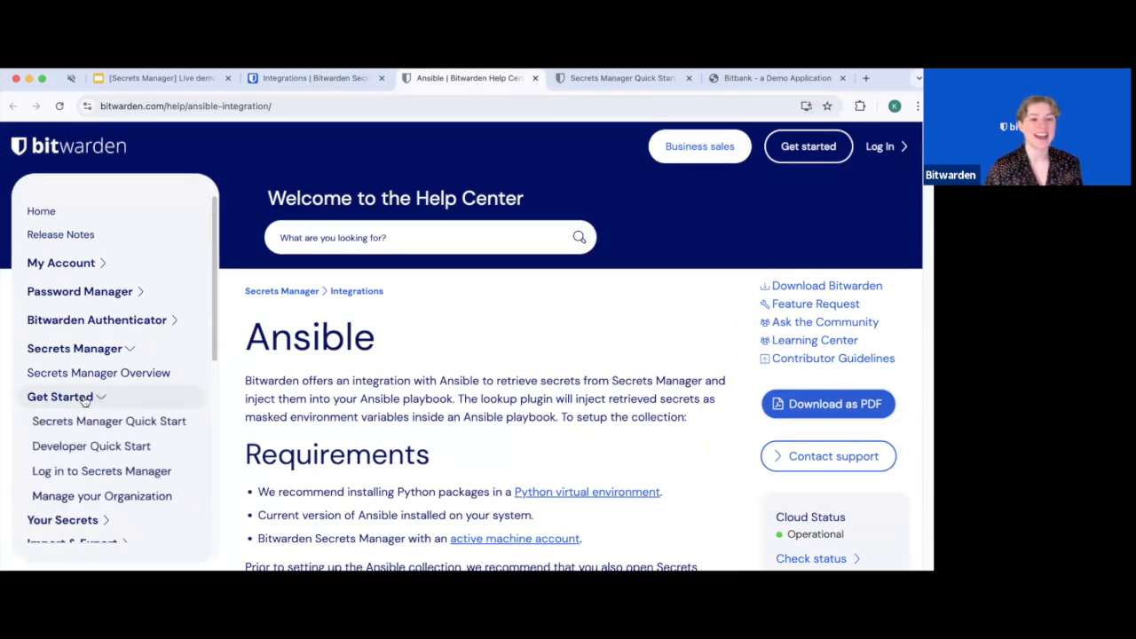
{"action": "left_click", "coordinate": [89, 420]}
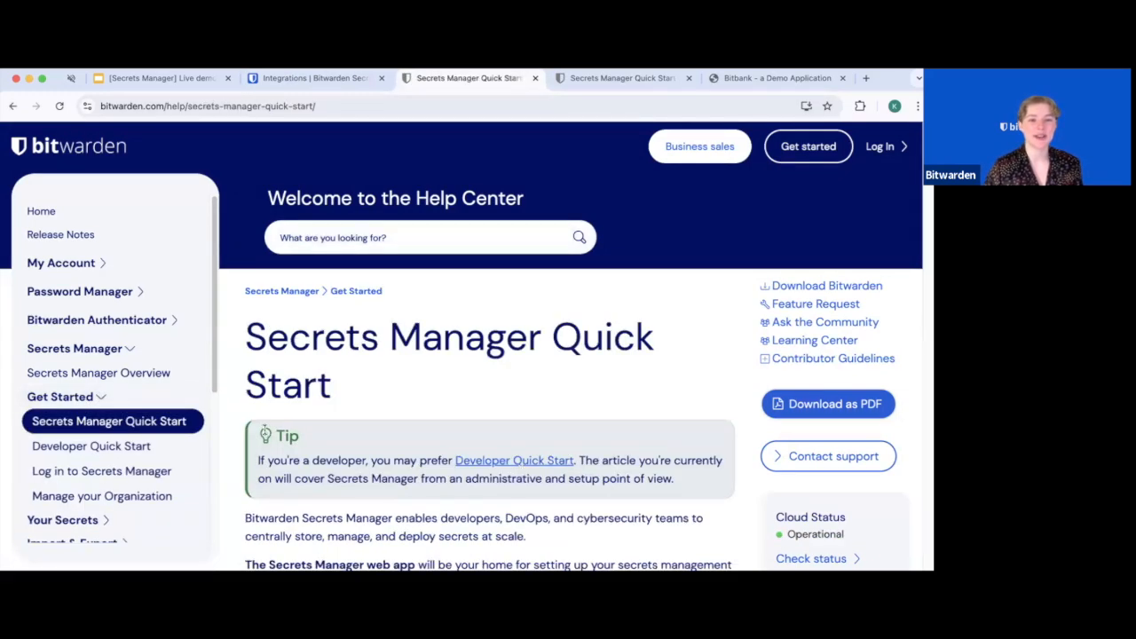
{"action": "scroll", "coordinate": [482, 432], "scroll_direction": "down", "scroll_amount": 10}
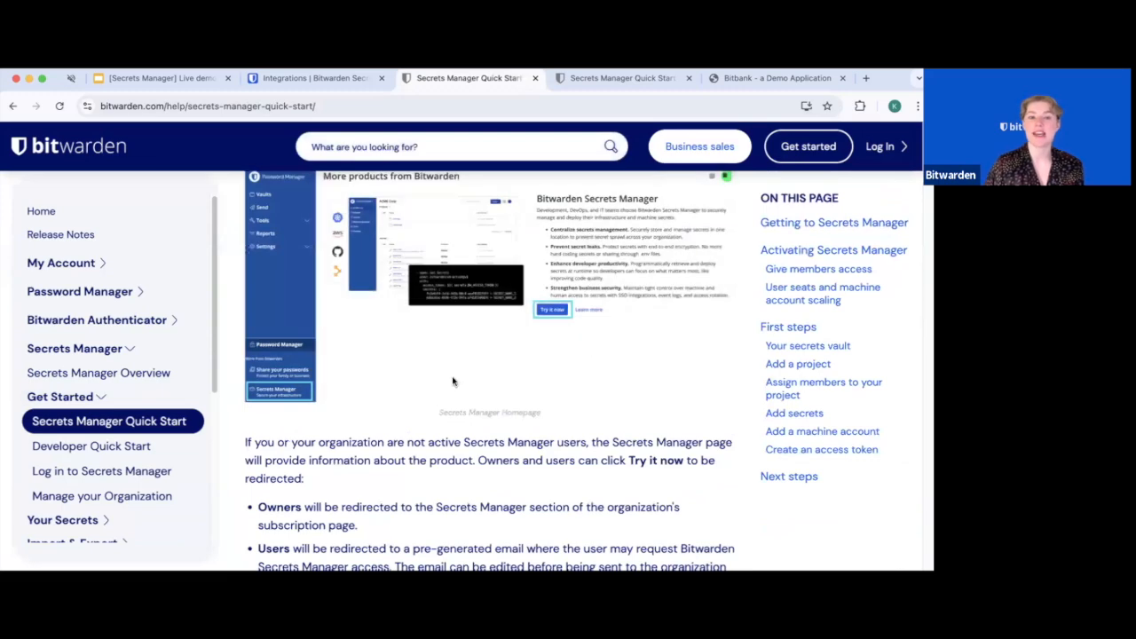
{"action": "scroll", "coordinate": [607, 500], "scroll_direction": "down", "scroll_amount": 10}
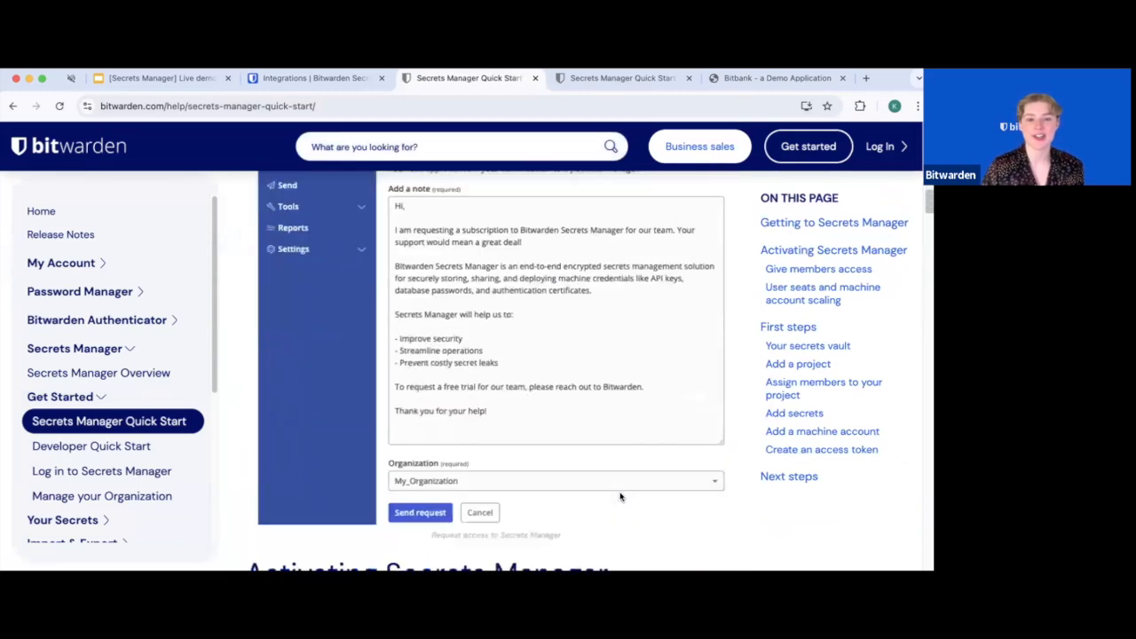
{"action": "scroll", "coordinate": [619, 497], "scroll_direction": "down", "scroll_amount": 10}
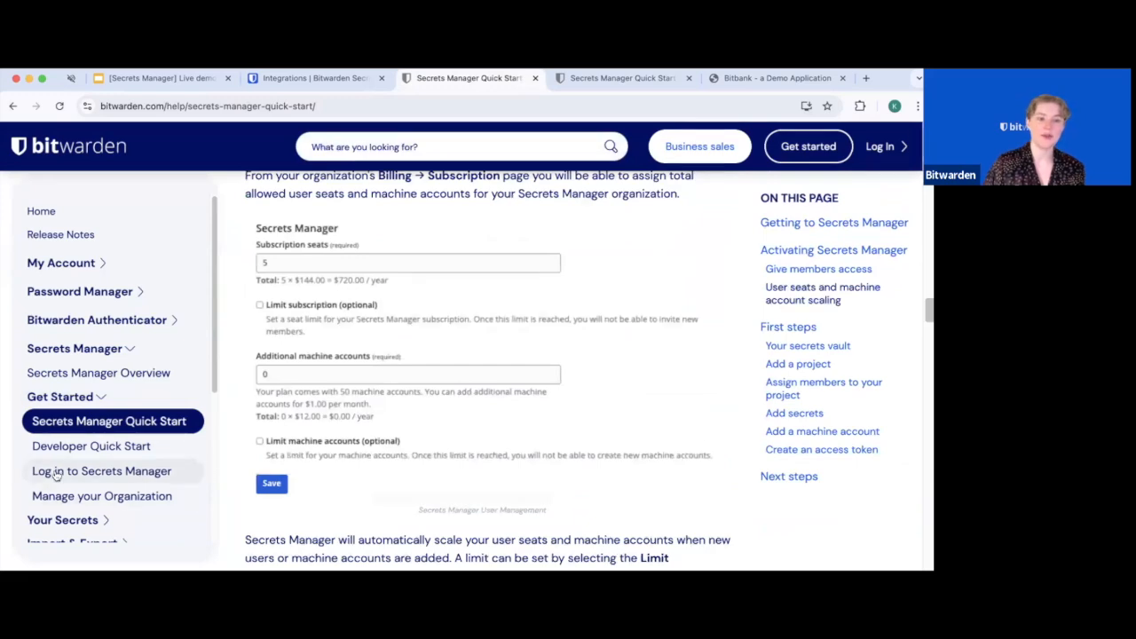
Open the Developer Quick Start article and scroll through its tutorial
{"action": "left_click", "coordinate": [89, 447]}
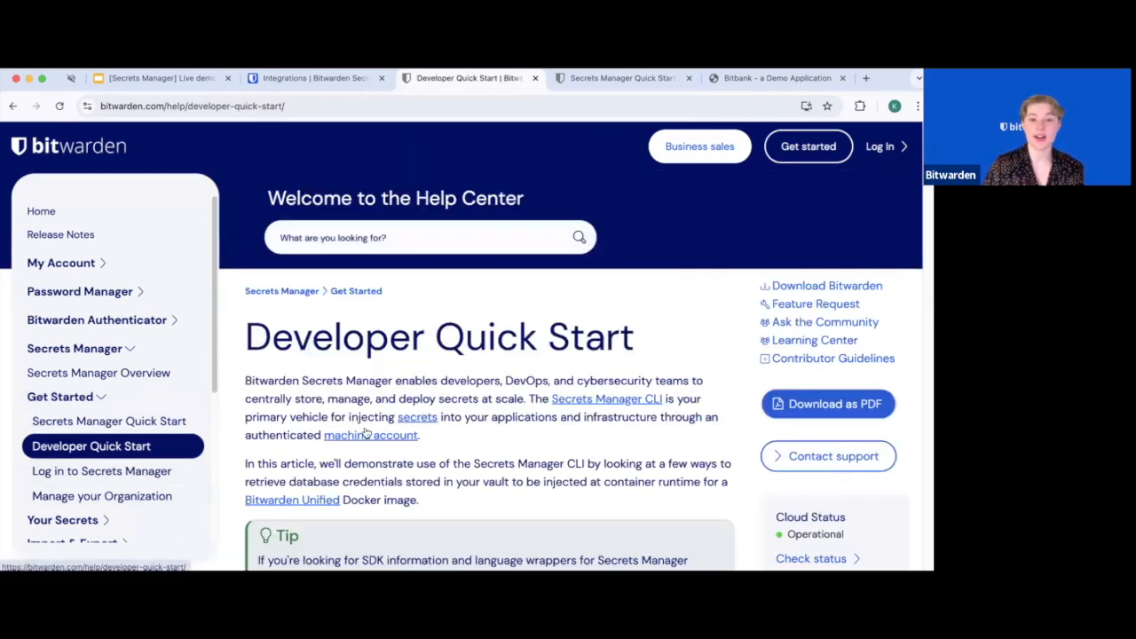
{"action": "scroll", "coordinate": [382, 435], "scroll_direction": "down", "scroll_amount": 5}
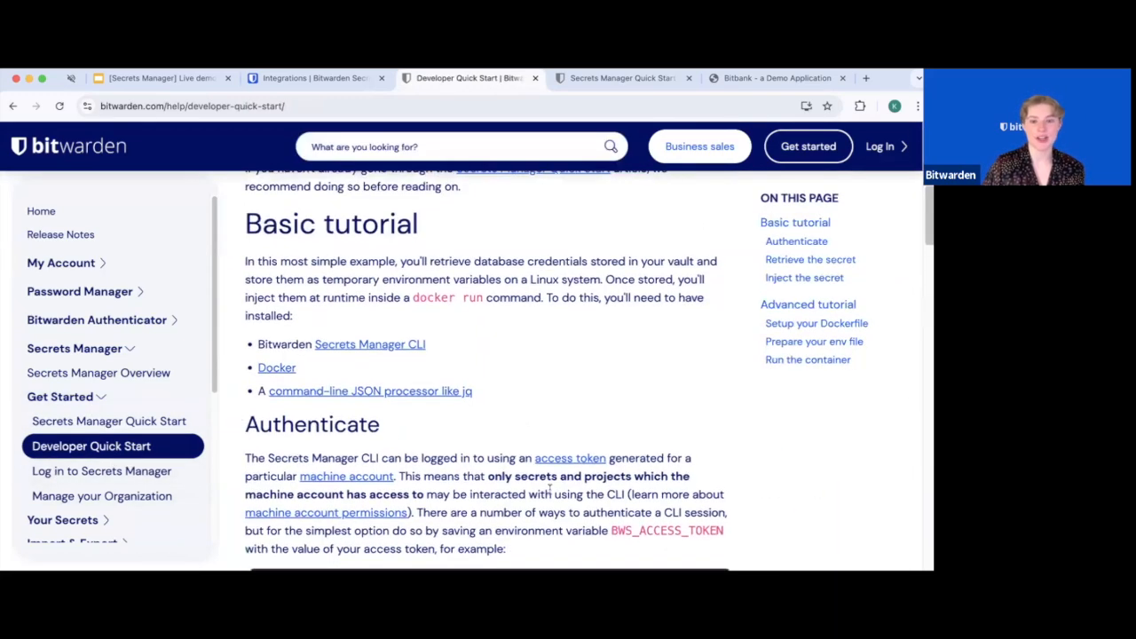
{"action": "scroll", "coordinate": [550, 488], "scroll_direction": "down", "scroll_amount": 1}
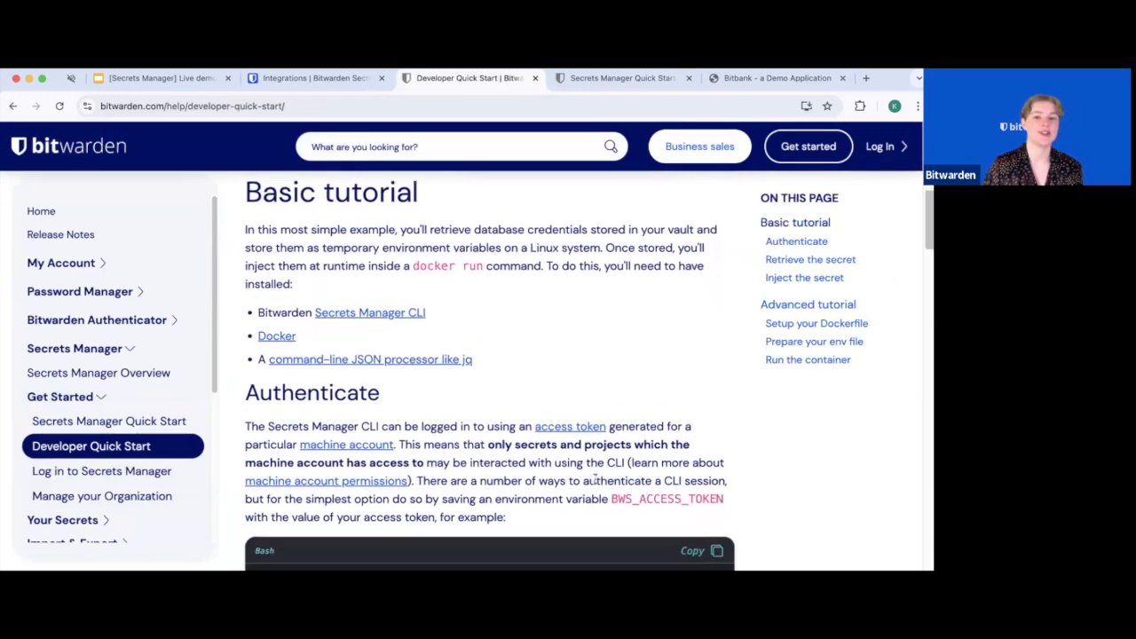
{"action": "scroll", "coordinate": [586, 484], "scroll_direction": "down", "scroll_amount": 3}
{"action": "scroll", "coordinate": [643, 509], "scroll_direction": "down", "scroll_amount": 6}
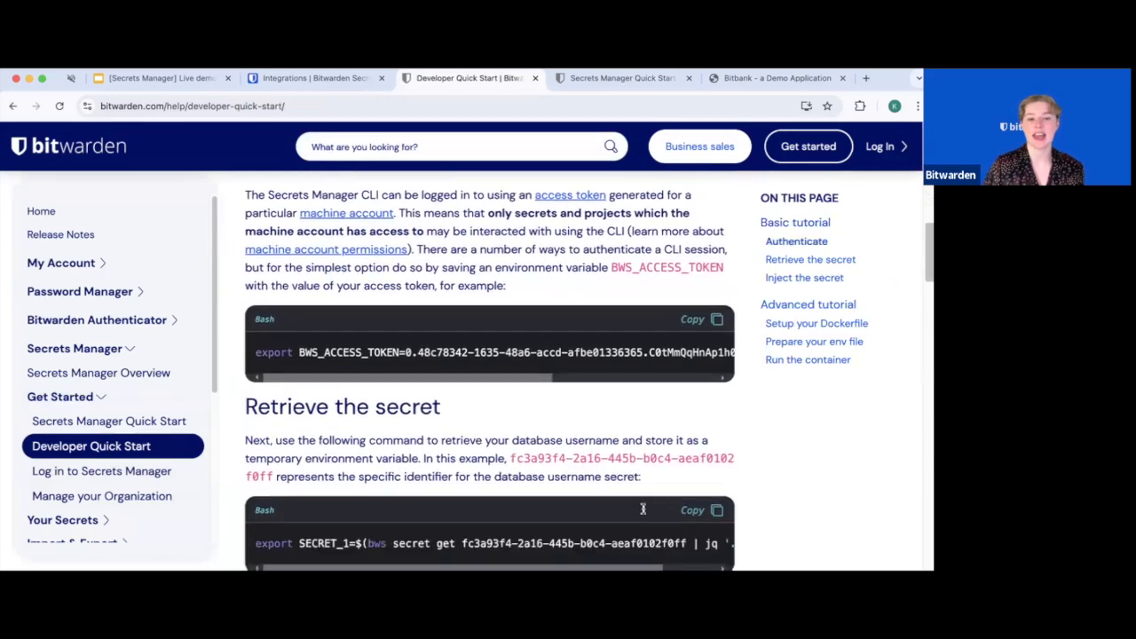
Switch back to the Secrets Manager Integrations browser tab
{"action": "scroll", "coordinate": [643, 508], "scroll_direction": "up", "scroll_amount": 10}
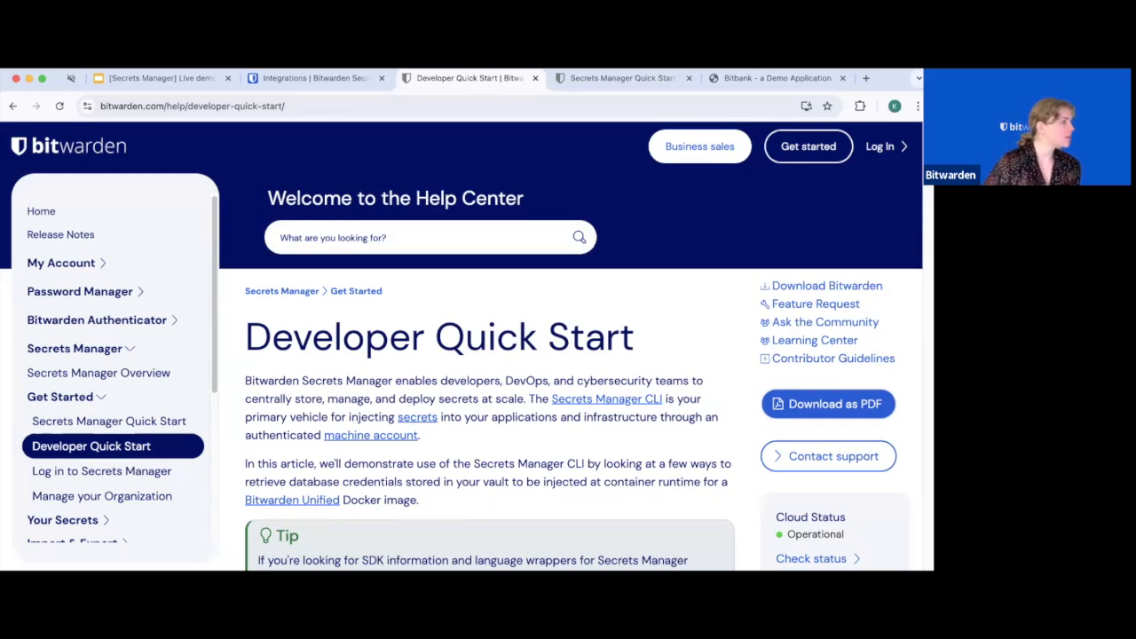
{"action": "key", "text": "super+Tab"}
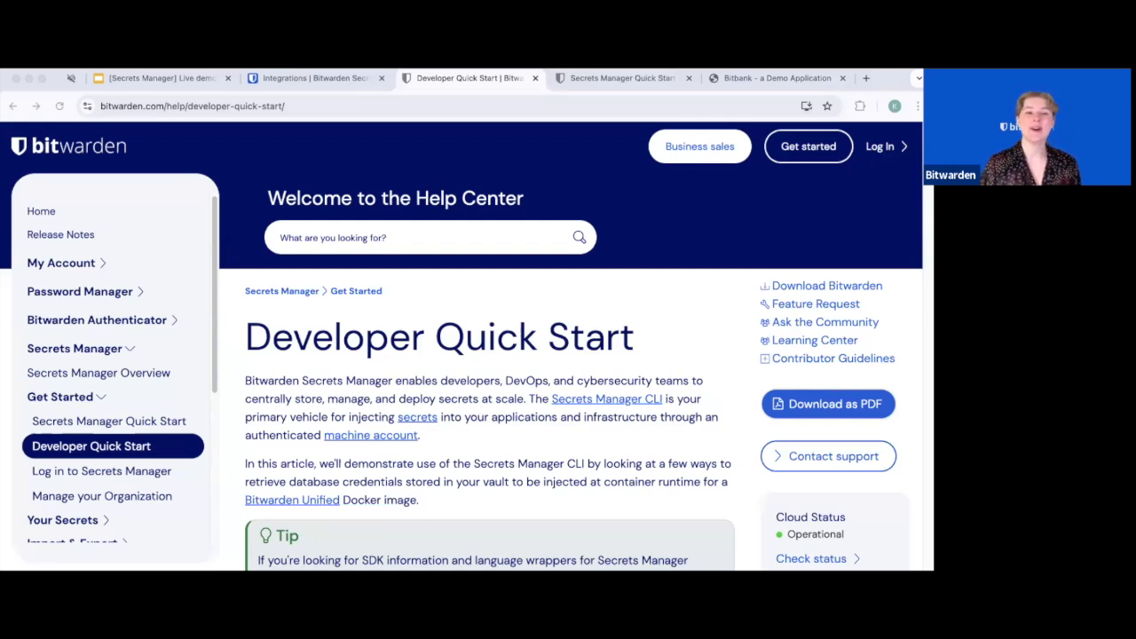
{"action": "left_click", "coordinate": [335, 78]}
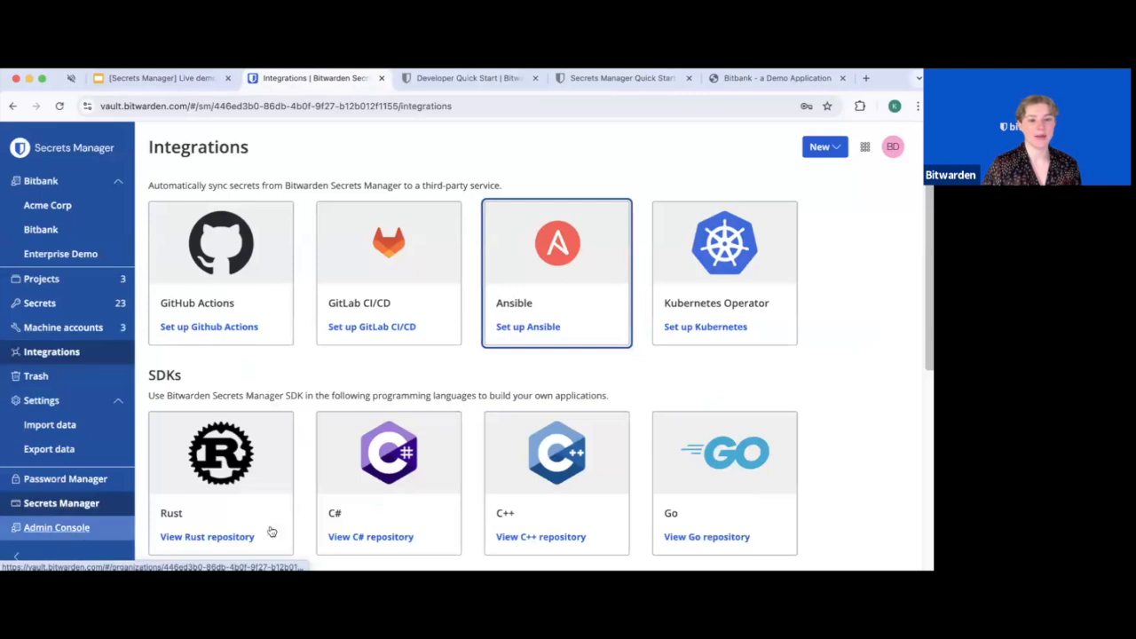
Open the product switcher grid next to the New button
{"action": "left_click", "coordinate": [865, 147]}
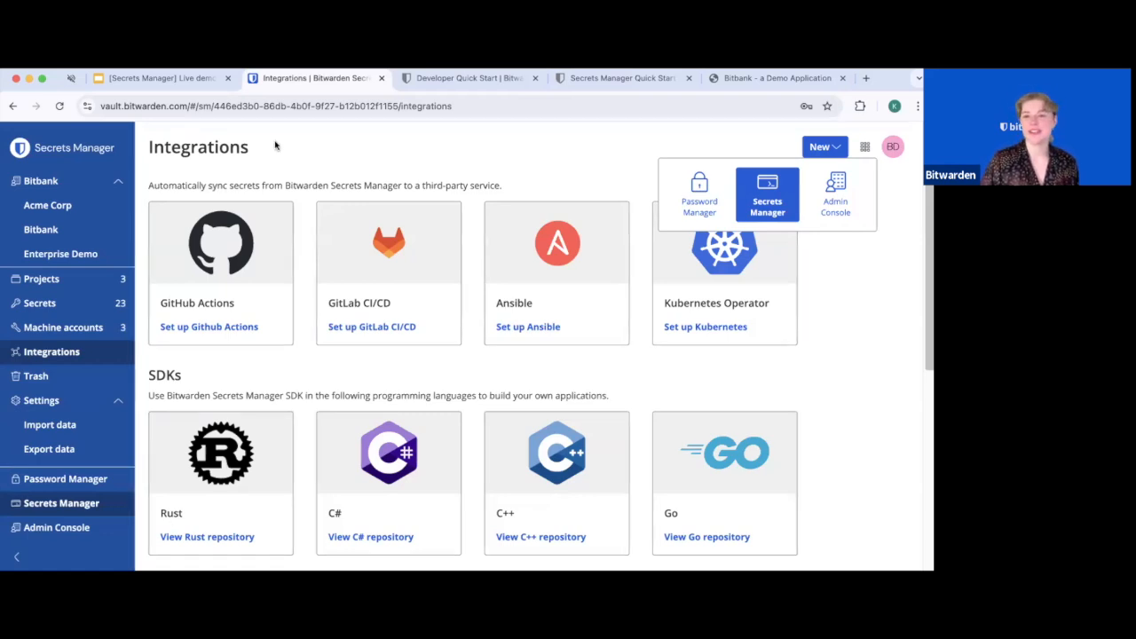
Switch to the Admin Console and show Bitbank's 5 organization members
{"action": "left_click", "coordinate": [835, 188]}
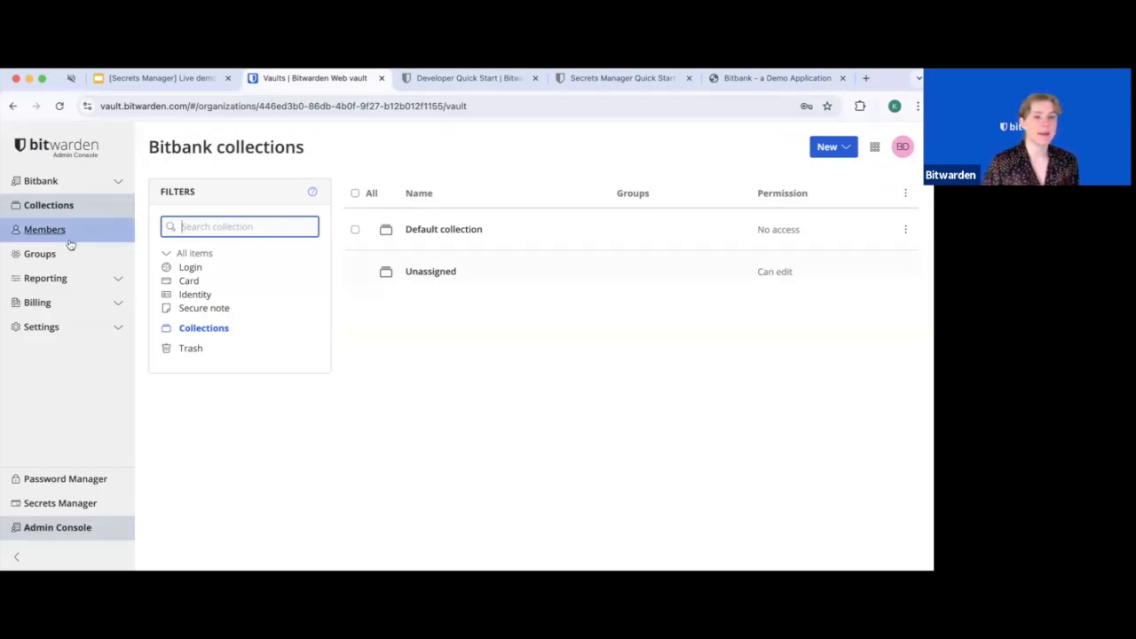
{"action": "left_click", "coordinate": [45, 230]}
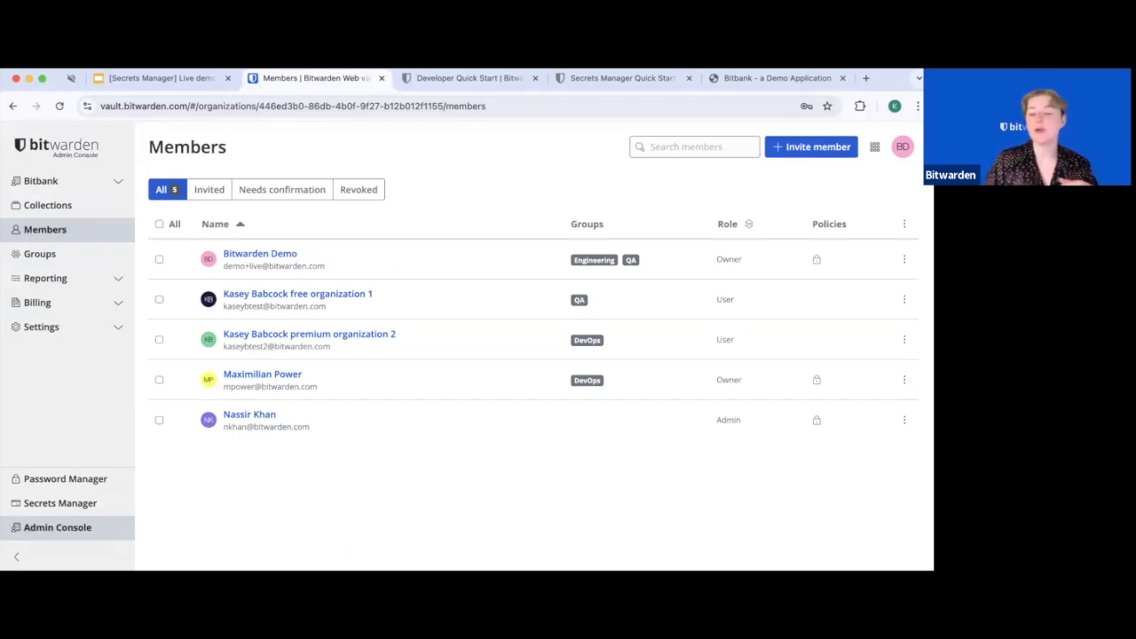
Start an invitation and enter the invitee's e-mail address, keeping the User role
{"action": "left_click", "coordinate": [821, 148]}
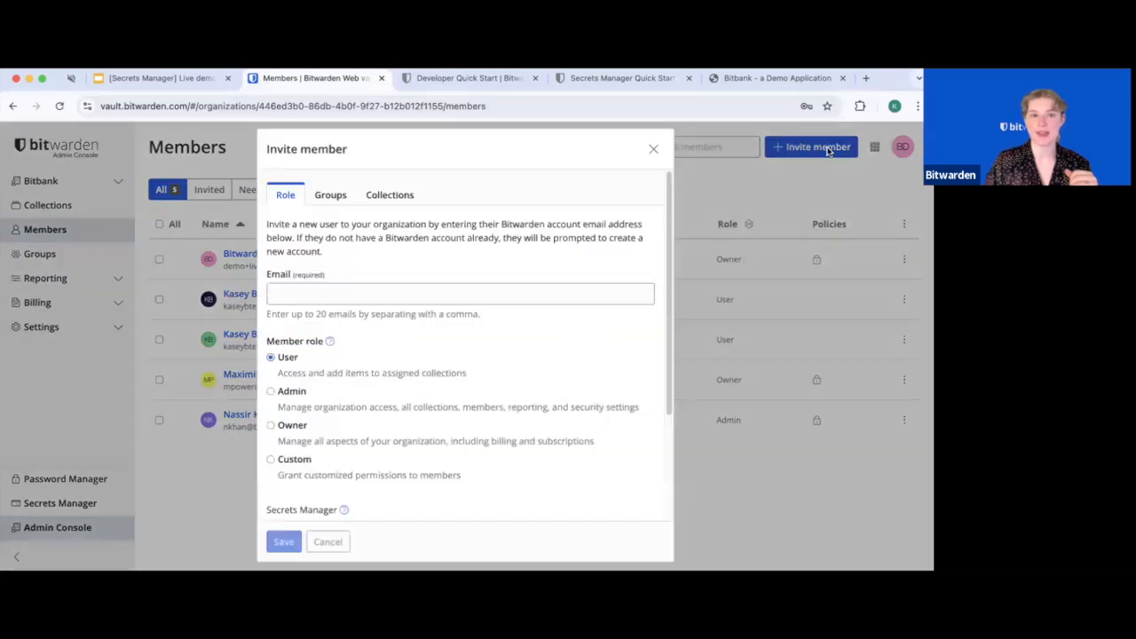
{"action": "left_click", "coordinate": [449, 299]}
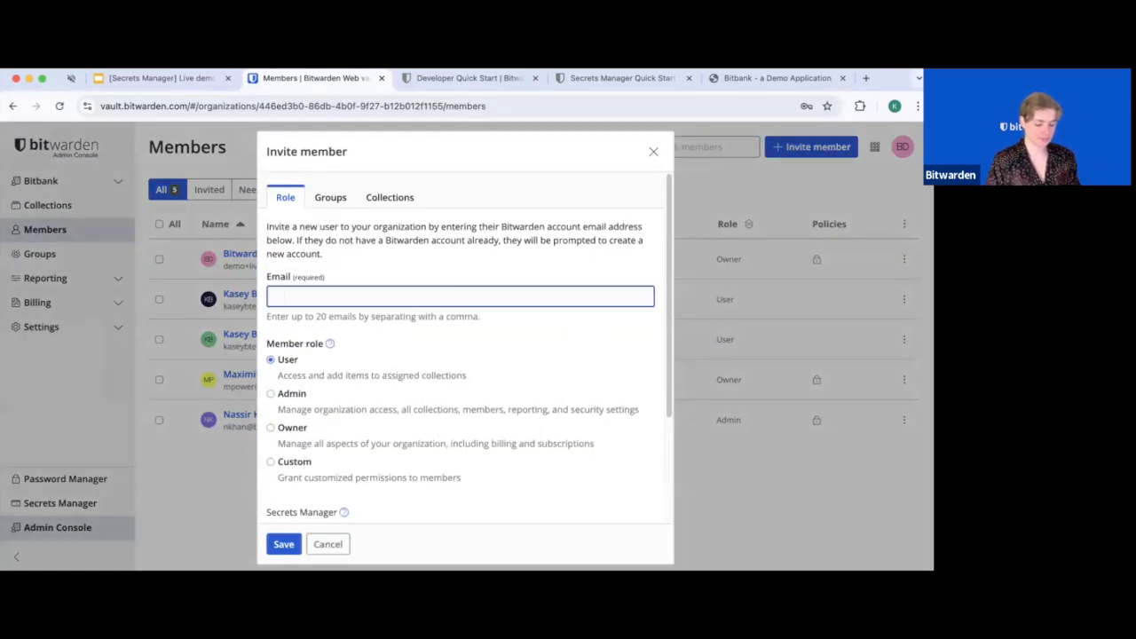
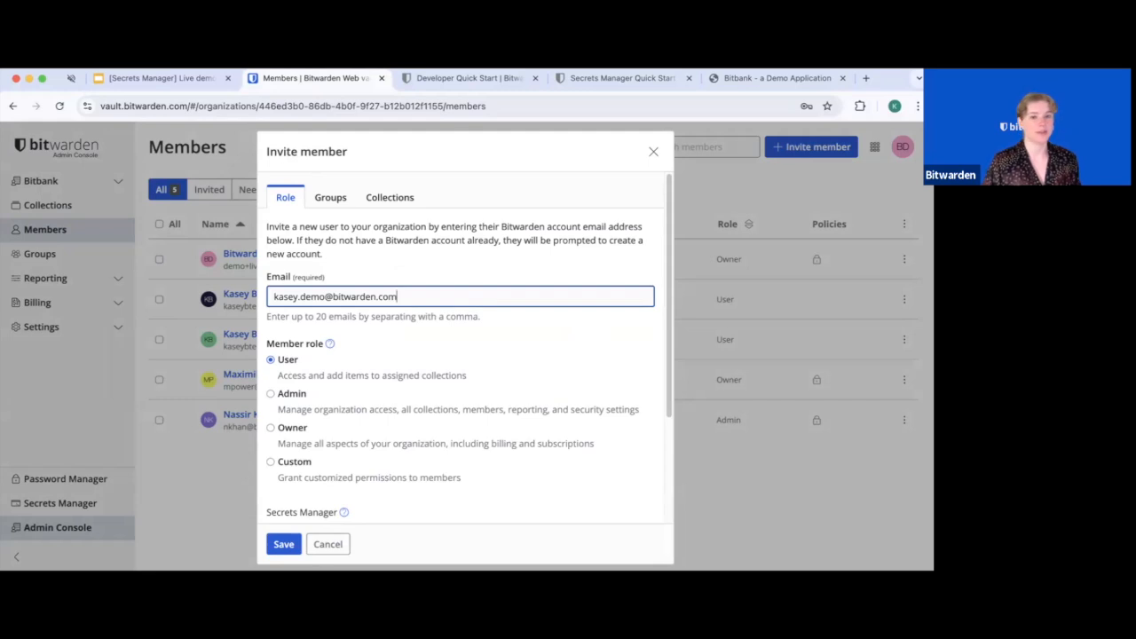
{"action": "scroll", "coordinate": [473, 454], "scroll_direction": "down", "scroll_amount": 3}
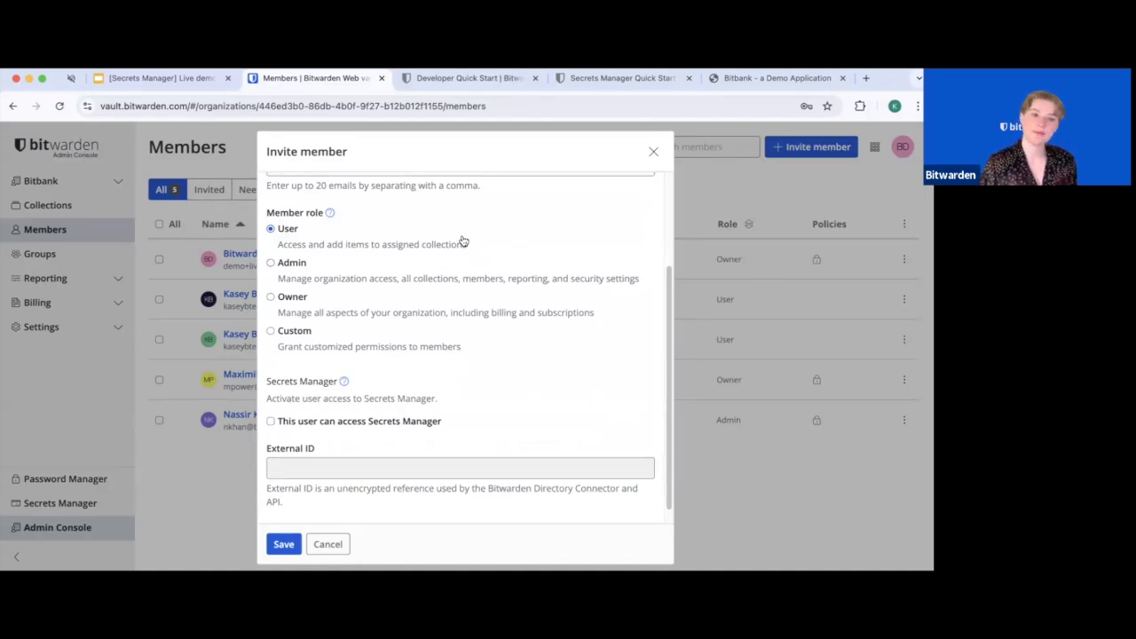
Preview the Custom role's permissions, revert to User, and enable the invitee's Secrets Manager access
{"action": "left_click", "coordinate": [272, 333]}
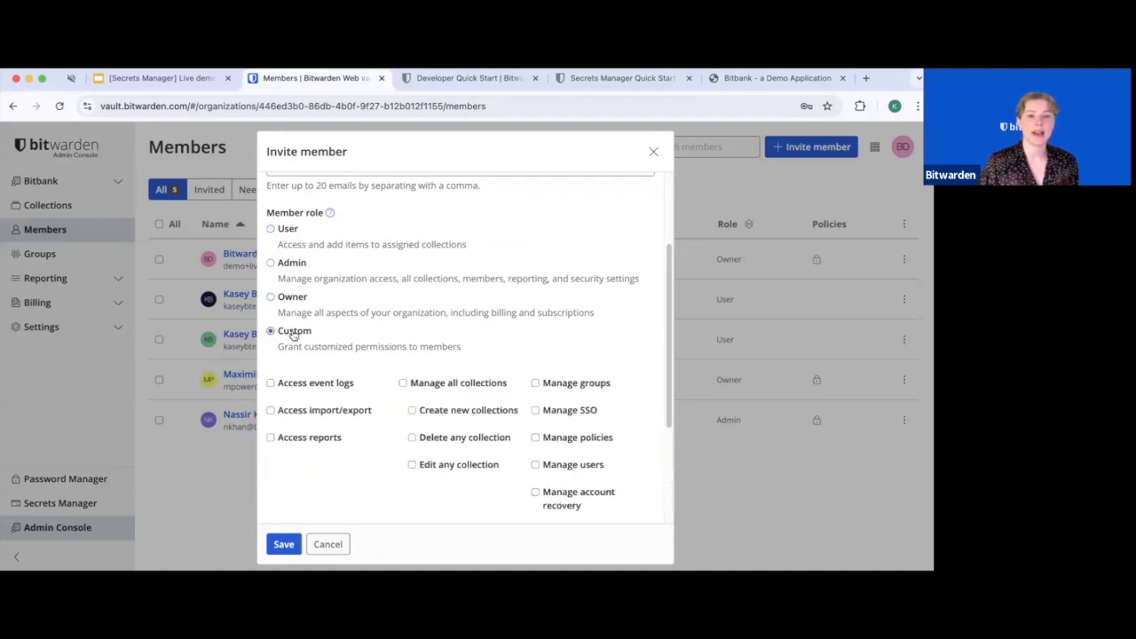
{"action": "scroll", "coordinate": [380, 449], "scroll_direction": "down", "scroll_amount": 2}
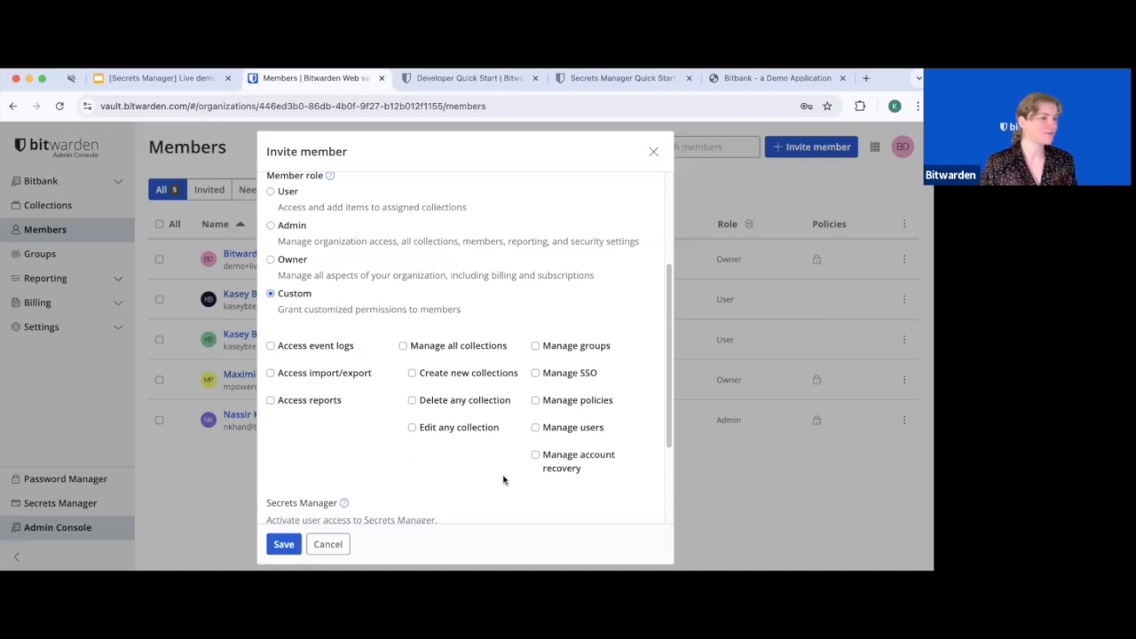
{"action": "scroll", "coordinate": [503, 481], "scroll_direction": "down", "scroll_amount": 2}
{"action": "scroll", "coordinate": [503, 480], "scroll_direction": "up", "scroll_amount": 3}
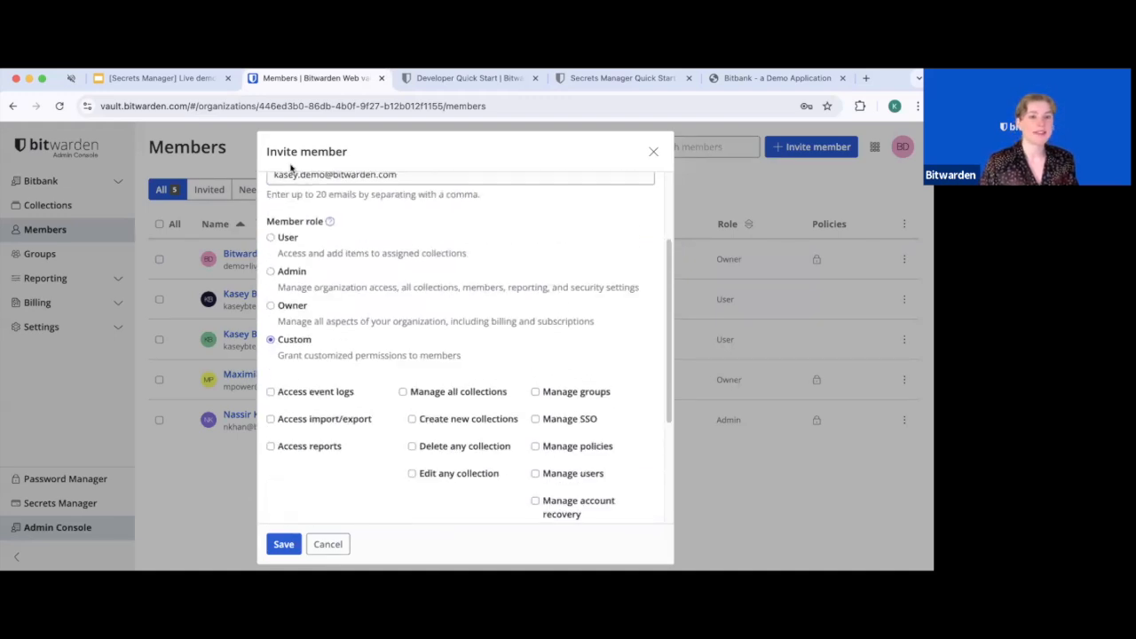
{"action": "left_click", "coordinate": [292, 238]}
{"action": "scroll", "coordinate": [468, 357], "scroll_direction": "down", "scroll_amount": 1}
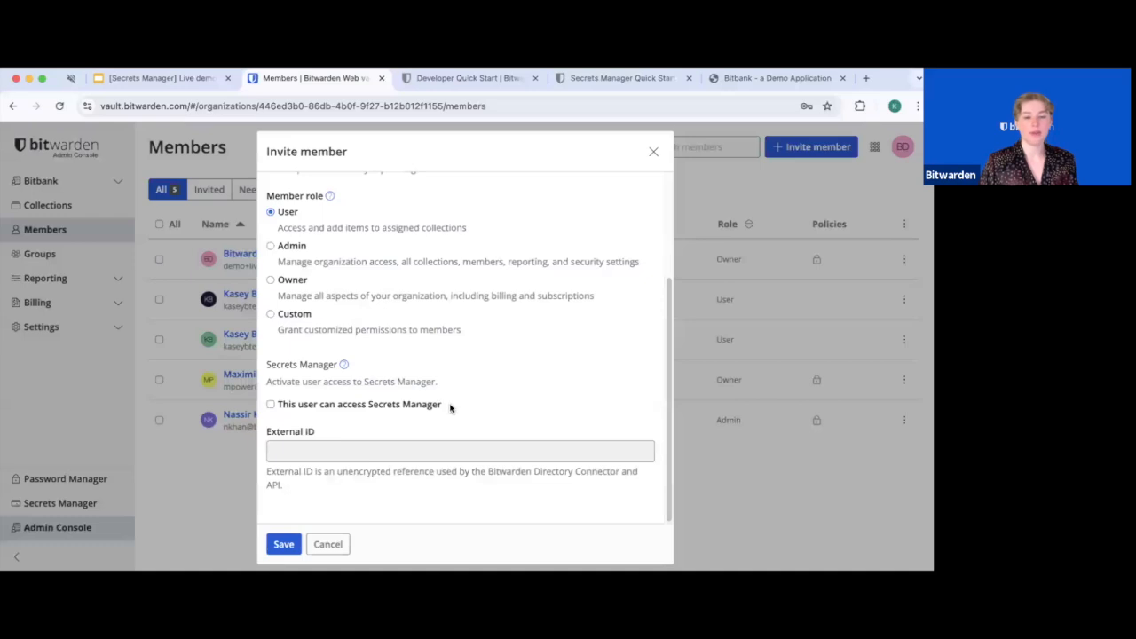
{"action": "left_click_drag", "start_coordinate": [450, 406], "coordinate": [270, 405]}
{"action": "left_click", "coordinate": [270, 406]}
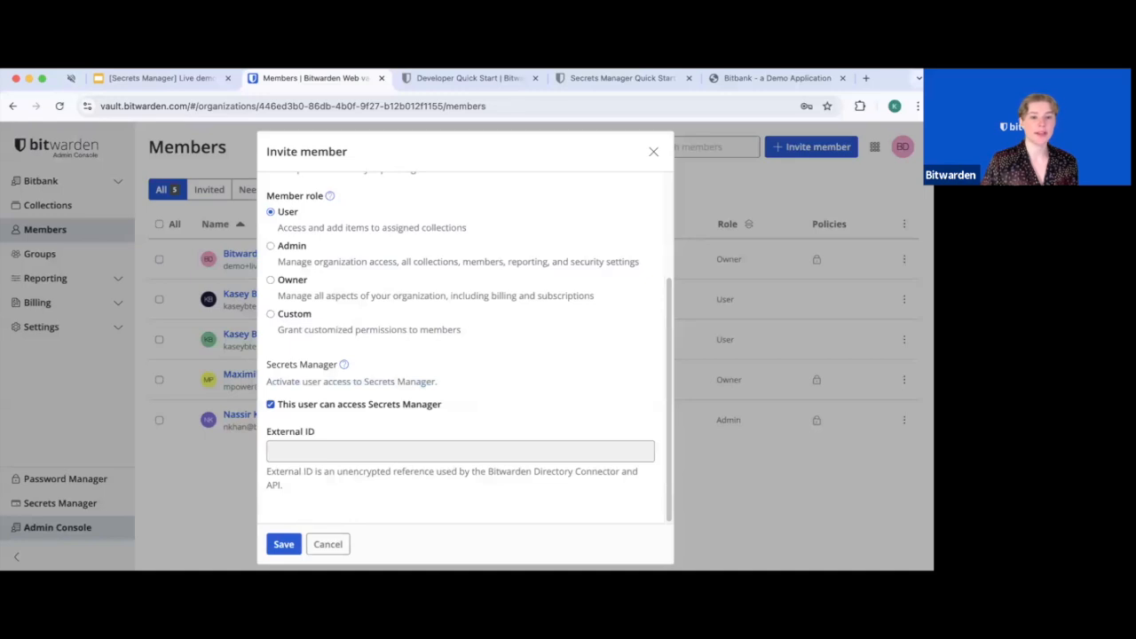
{"action": "scroll", "coordinate": [463, 438], "scroll_direction": "up", "scroll_amount": 5}
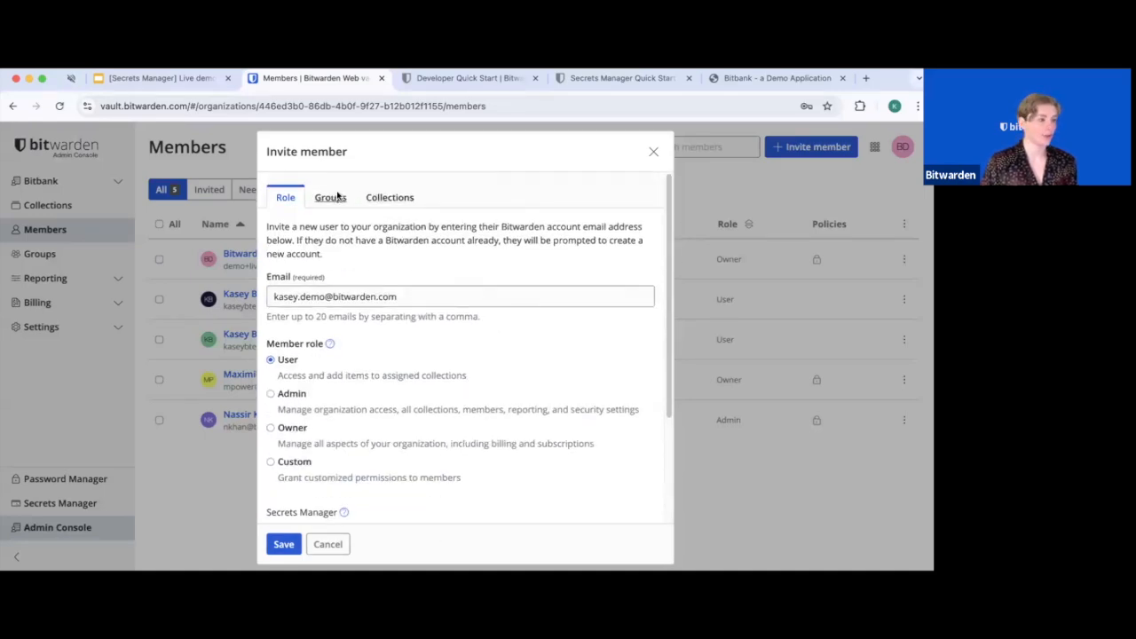
Add DevOps to the invitee's groups, then cancel the invitation without saving
{"action": "left_click", "coordinate": [338, 197]}
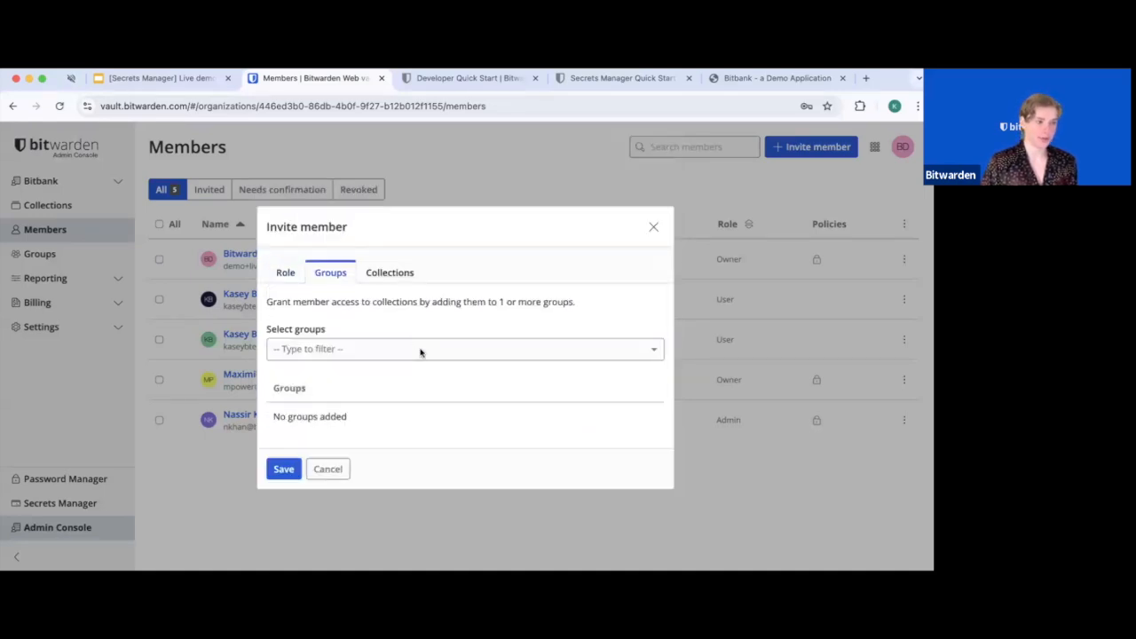
{"action": "left_click", "coordinate": [357, 350]}
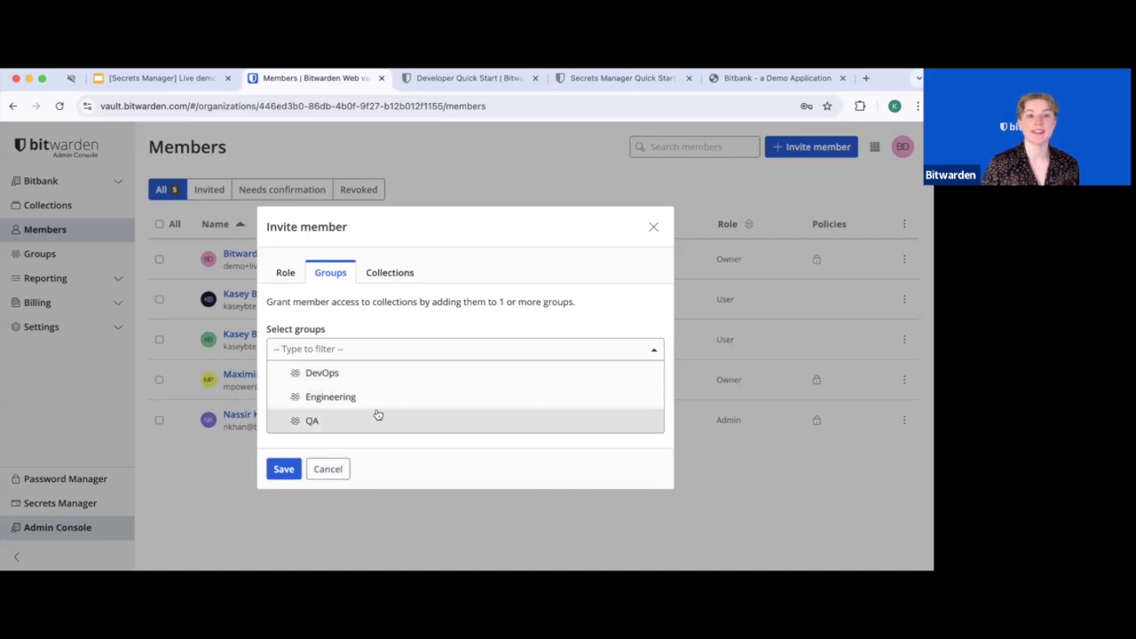
{"action": "left_click", "coordinate": [333, 375]}
{"action": "left_click", "coordinate": [494, 327]}
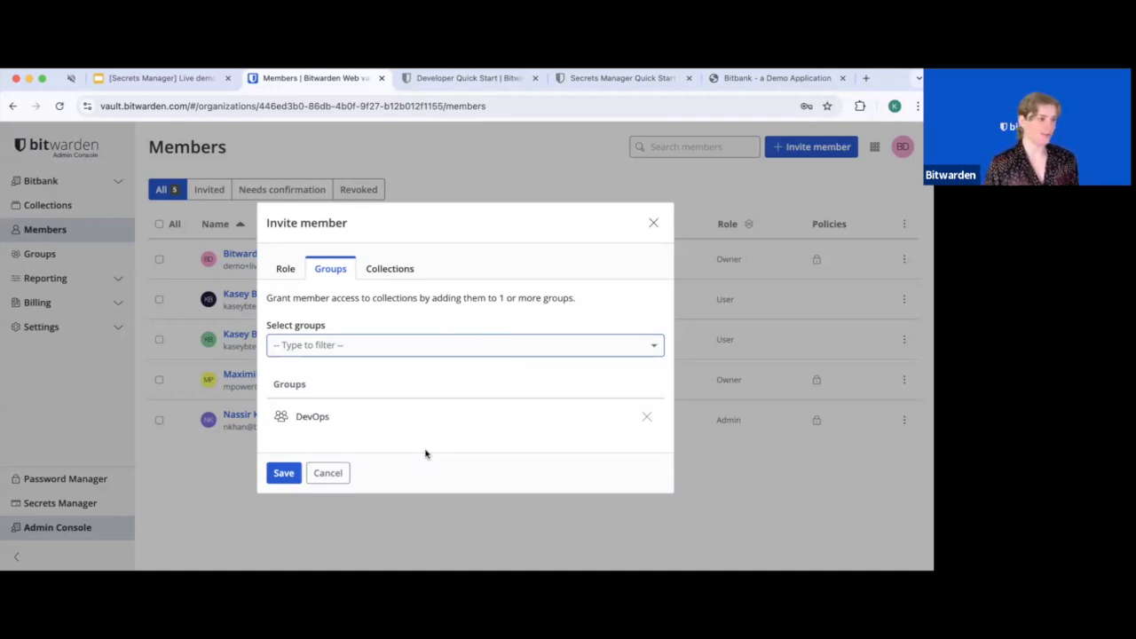
{"action": "left_click", "coordinate": [326, 473]}
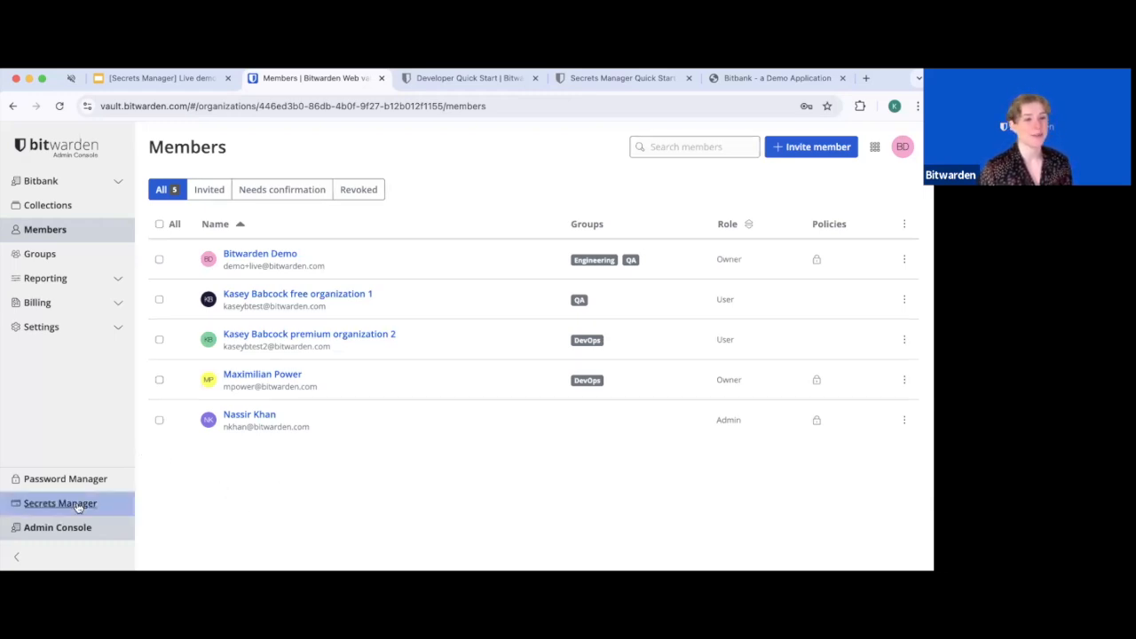
Go to the organization's Settings and open the SCIM provisioning page
{"action": "left_click", "coordinate": [99, 340]}
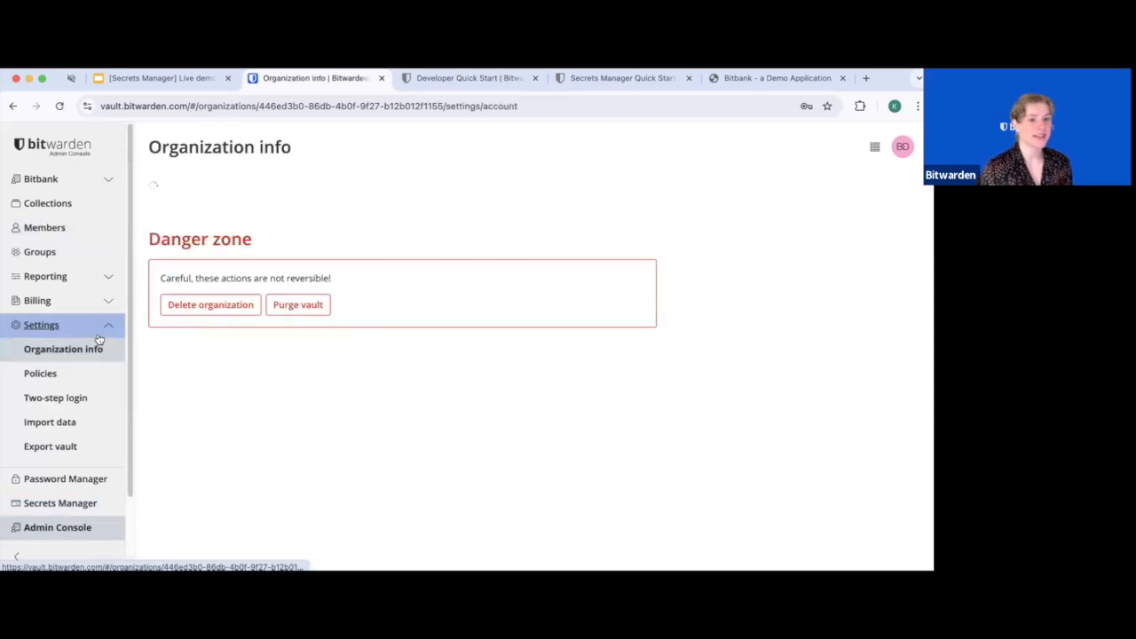
{"action": "scroll", "coordinate": [66, 414], "scroll_direction": "down", "scroll_amount": 2}
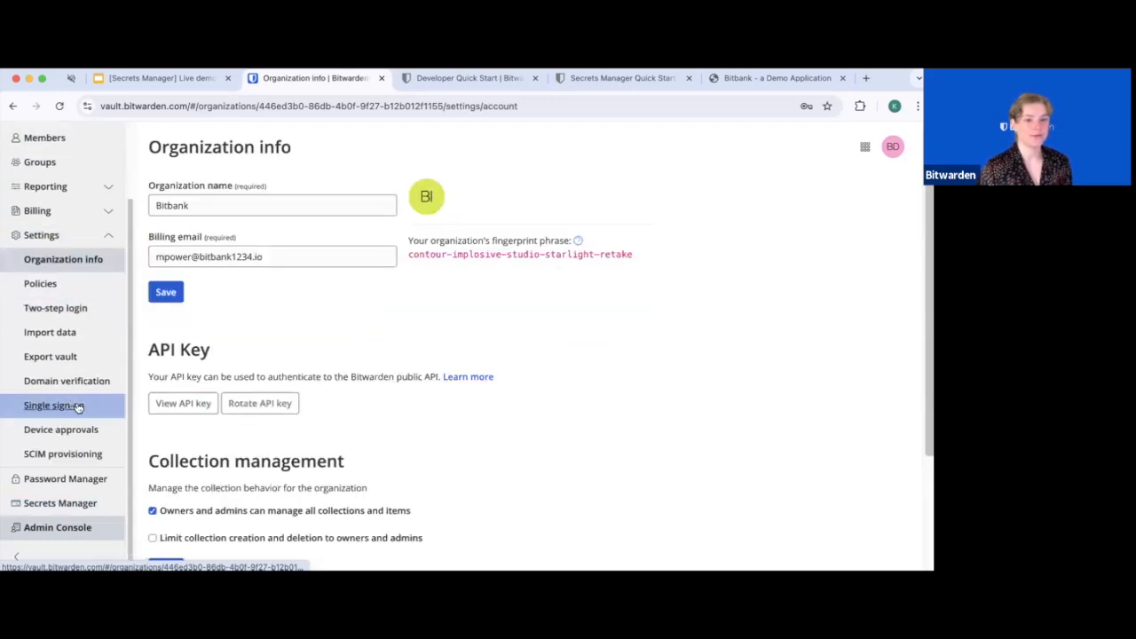
{"action": "left_click", "coordinate": [56, 460]}
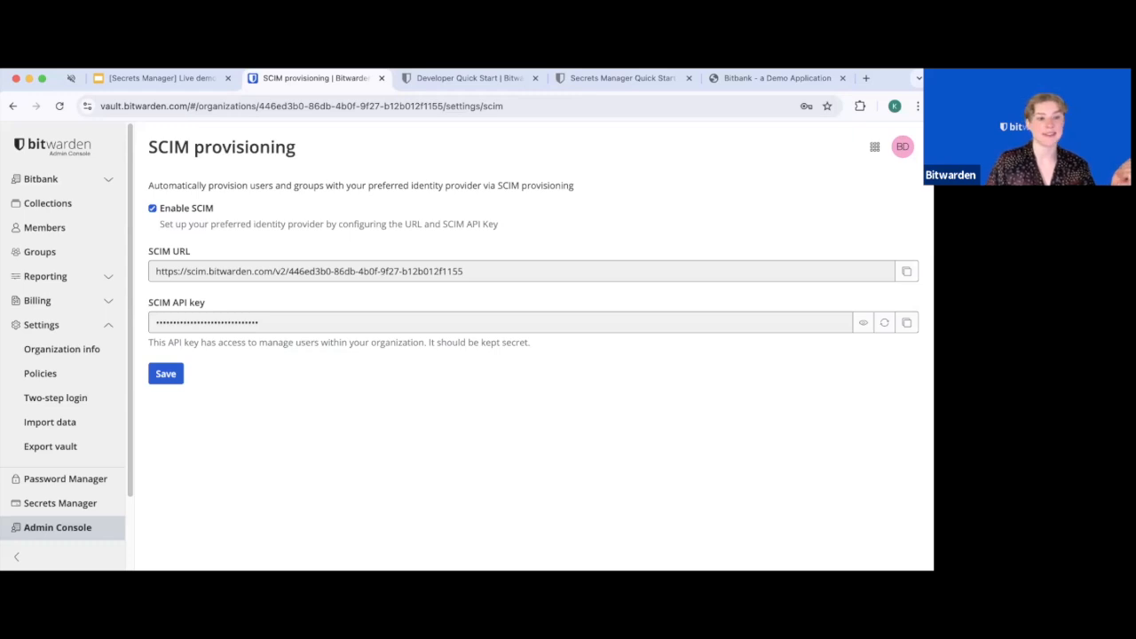
{"action": "scroll", "coordinate": [84, 405], "scroll_direction": "down", "scroll_amount": 2}
In Single sign-on settings, try Trusted devices decryption, revert to Master password, then open Policies
{"action": "left_click", "coordinate": [85, 404]}
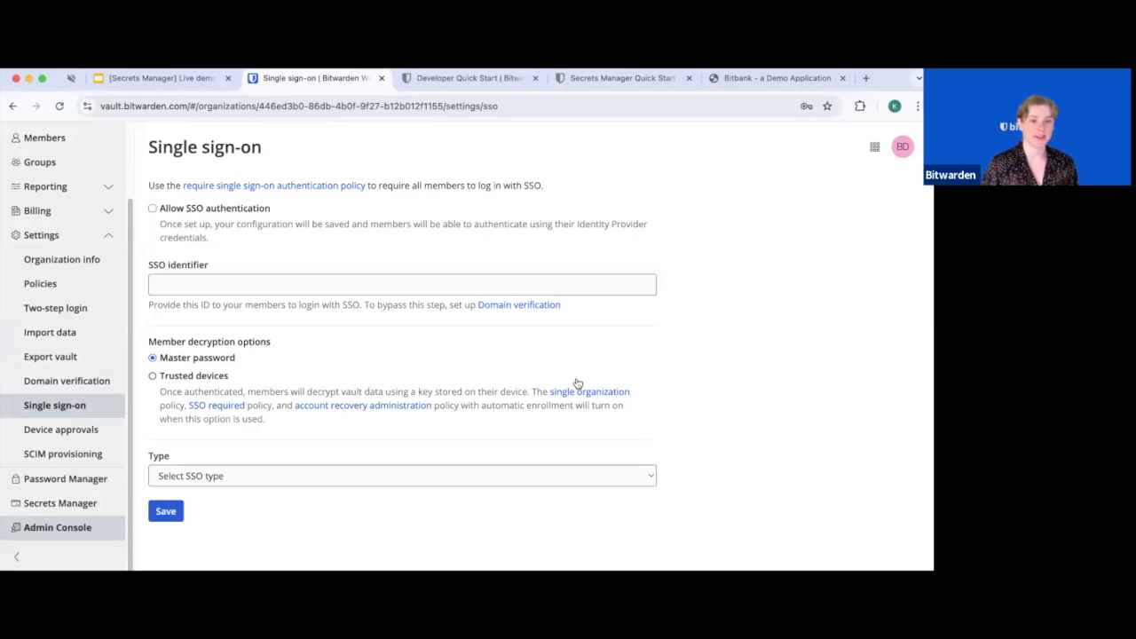
{"action": "left_click", "coordinate": [151, 377]}
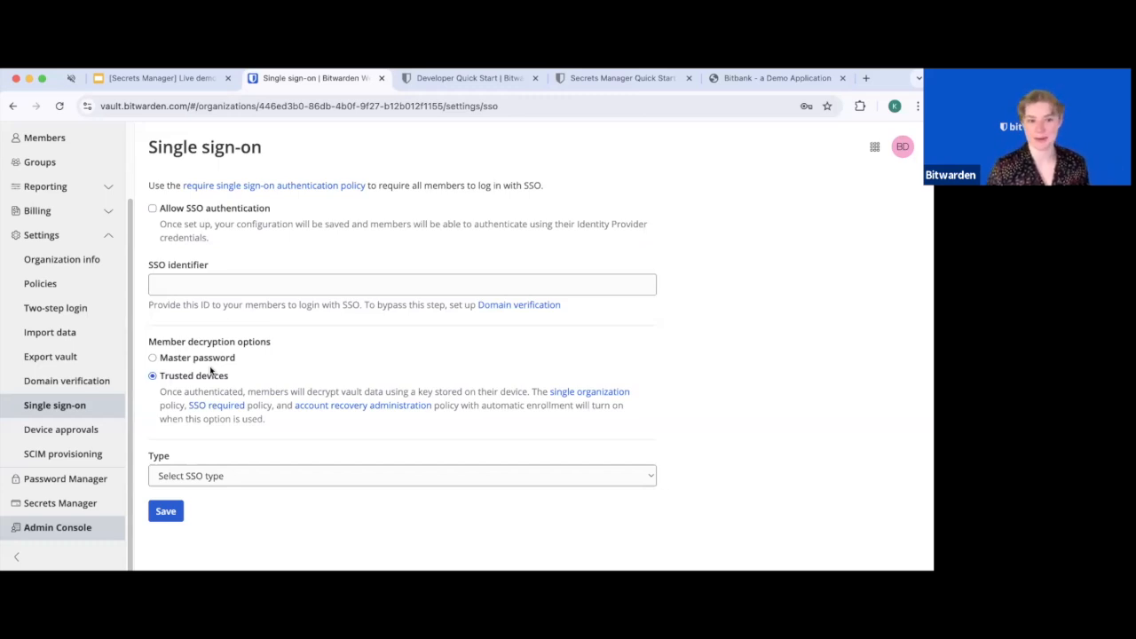
{"action": "left_click", "coordinate": [152, 358]}
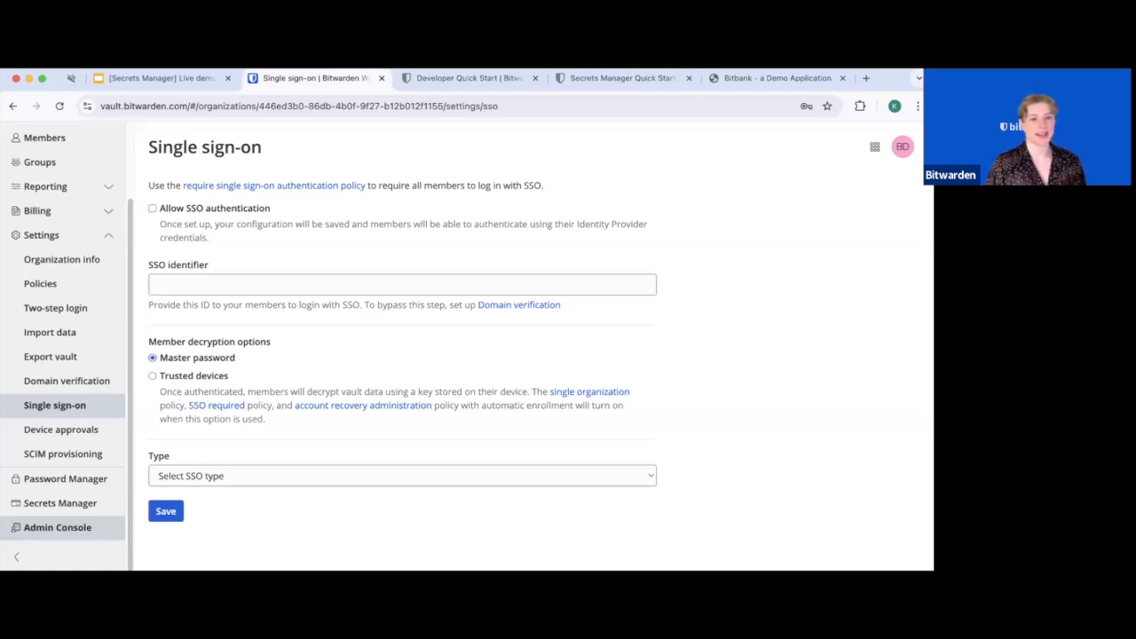
{"action": "left_click", "coordinate": [49, 287]}
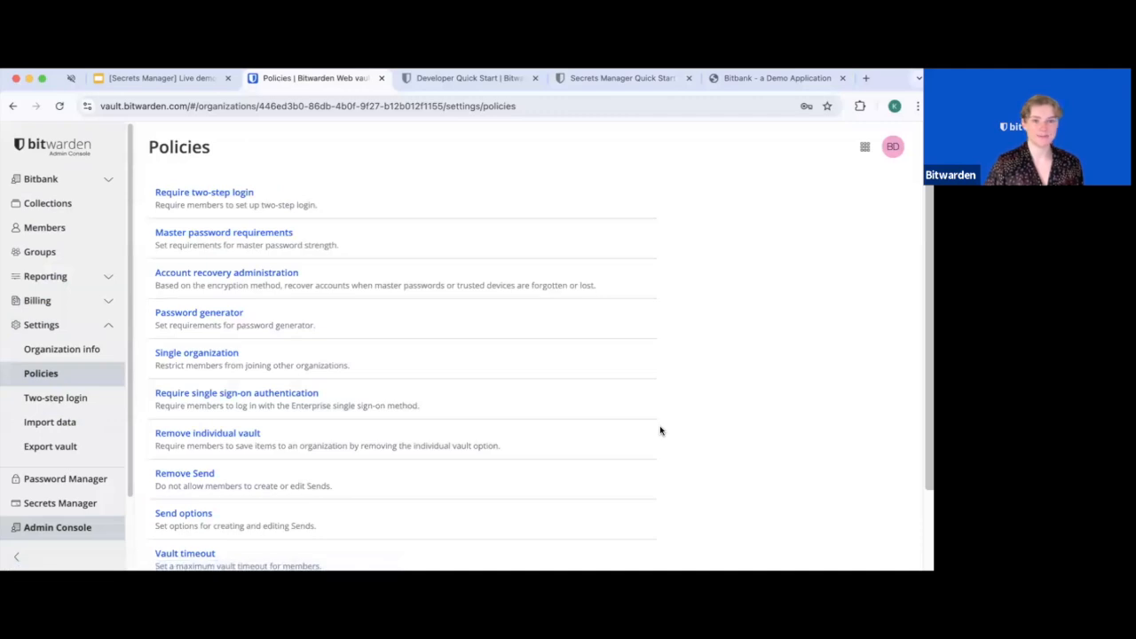
{"action": "left_click", "coordinate": [293, 396]}
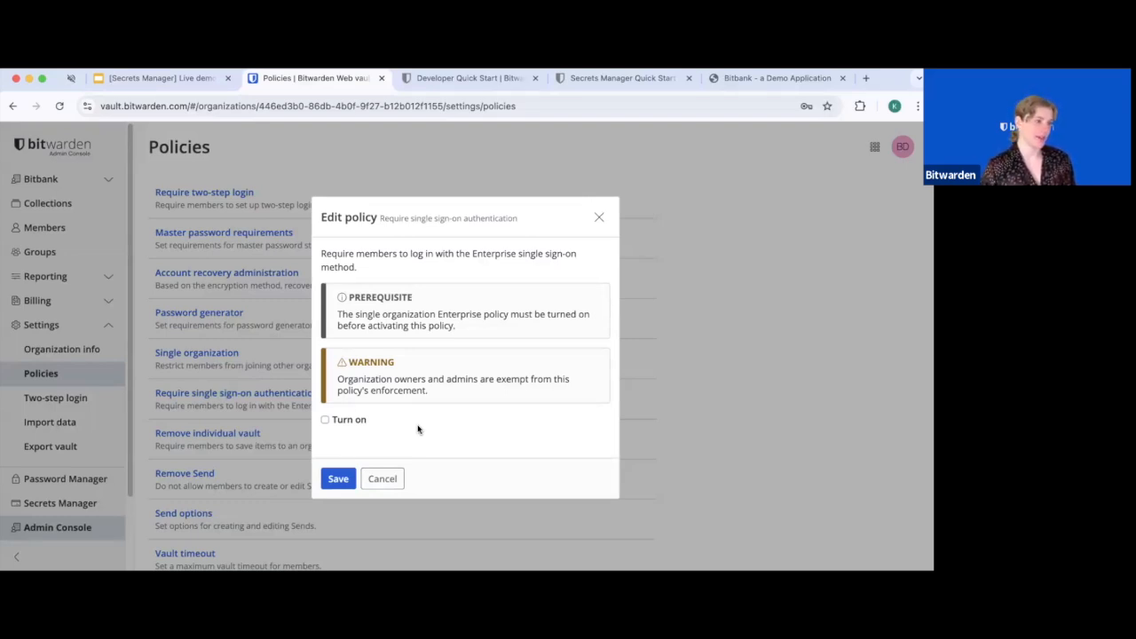
{"action": "left_click", "coordinate": [337, 482]}
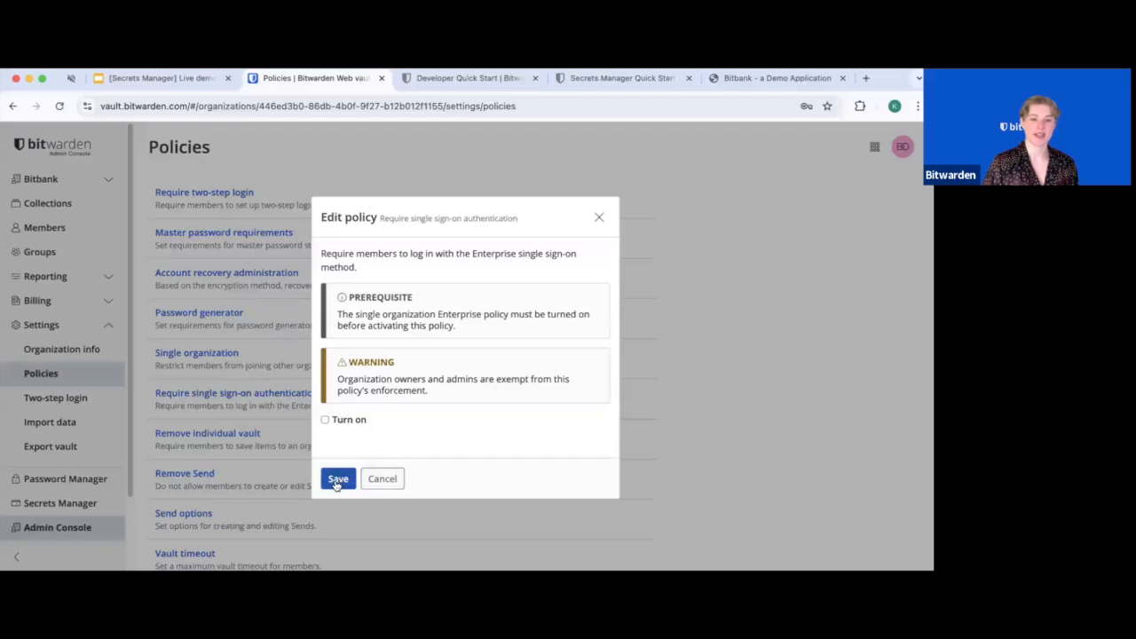
{"action": "left_click", "coordinate": [396, 485]}
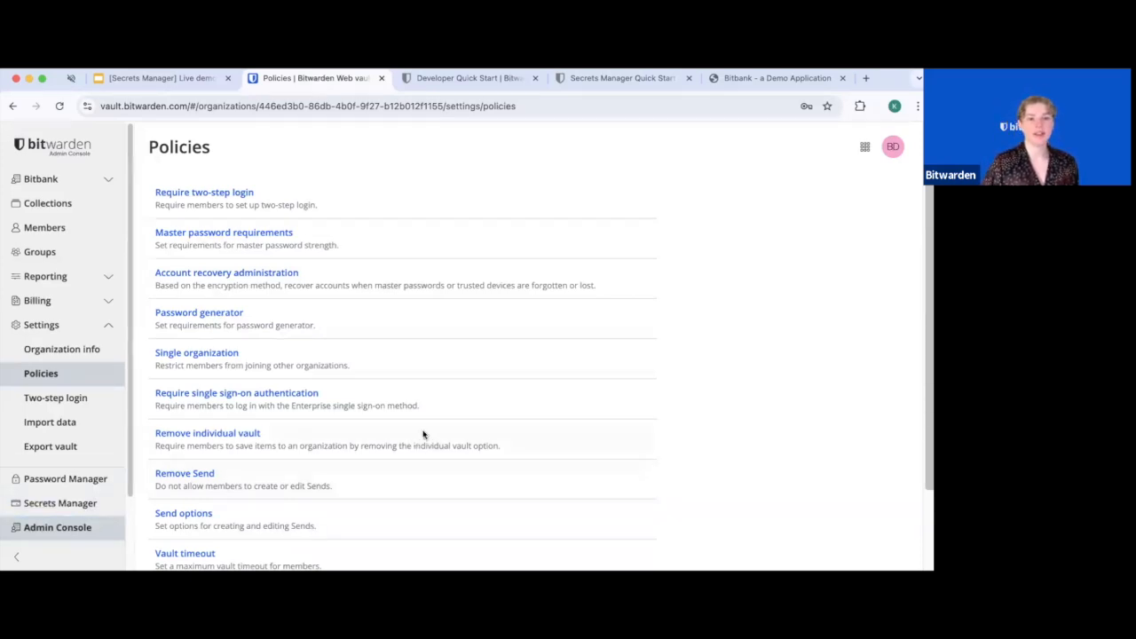
{"action": "scroll", "coordinate": [239, 458], "scroll_direction": "down", "scroll_amount": 2}
{"action": "scroll", "coordinate": [238, 458], "scroll_direction": "up", "scroll_amount": 2}
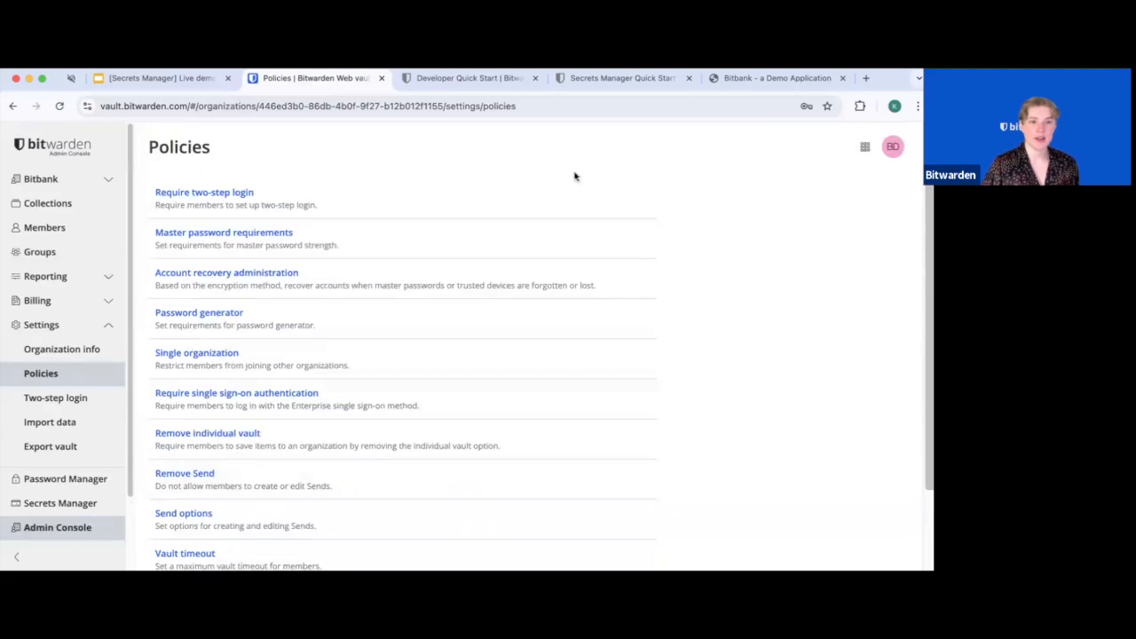
Turn on the Master password requirements policy and set the minimum length to 15
{"action": "left_click", "coordinate": [268, 235]}
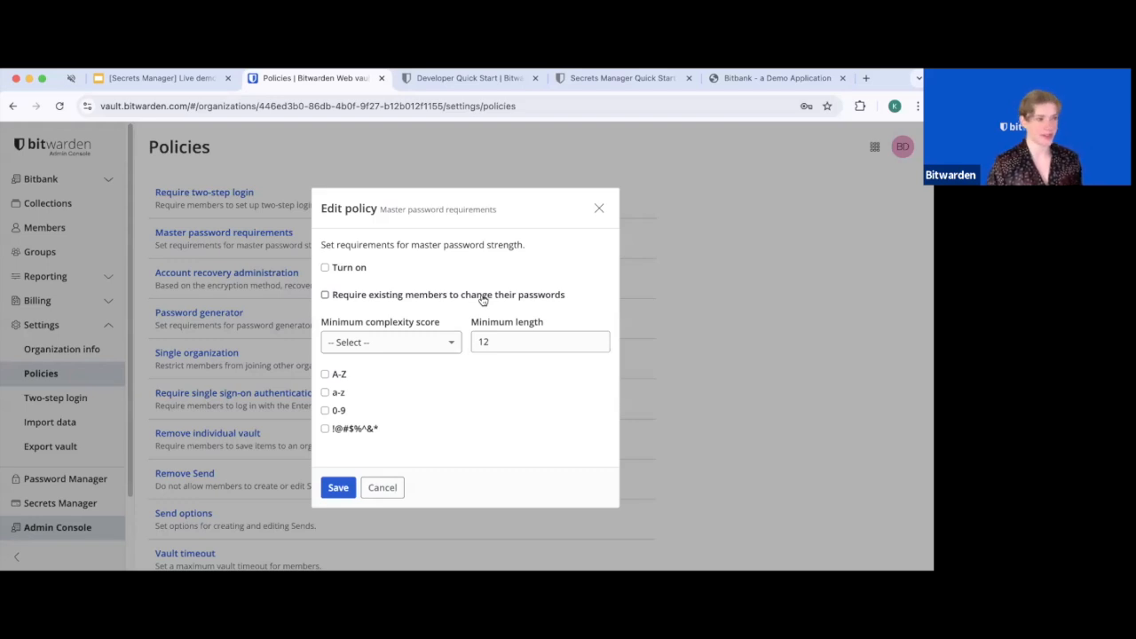
{"action": "left_click", "coordinate": [482, 300]}
{"action": "left_click", "coordinate": [360, 270]}
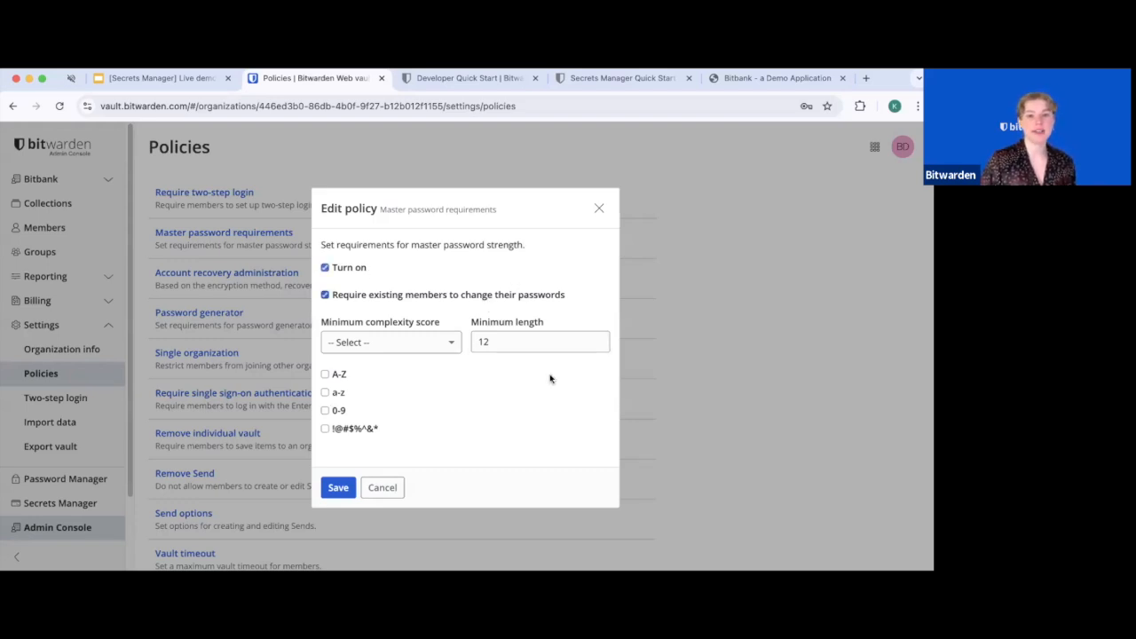
{"action": "left_click", "coordinate": [373, 303]}
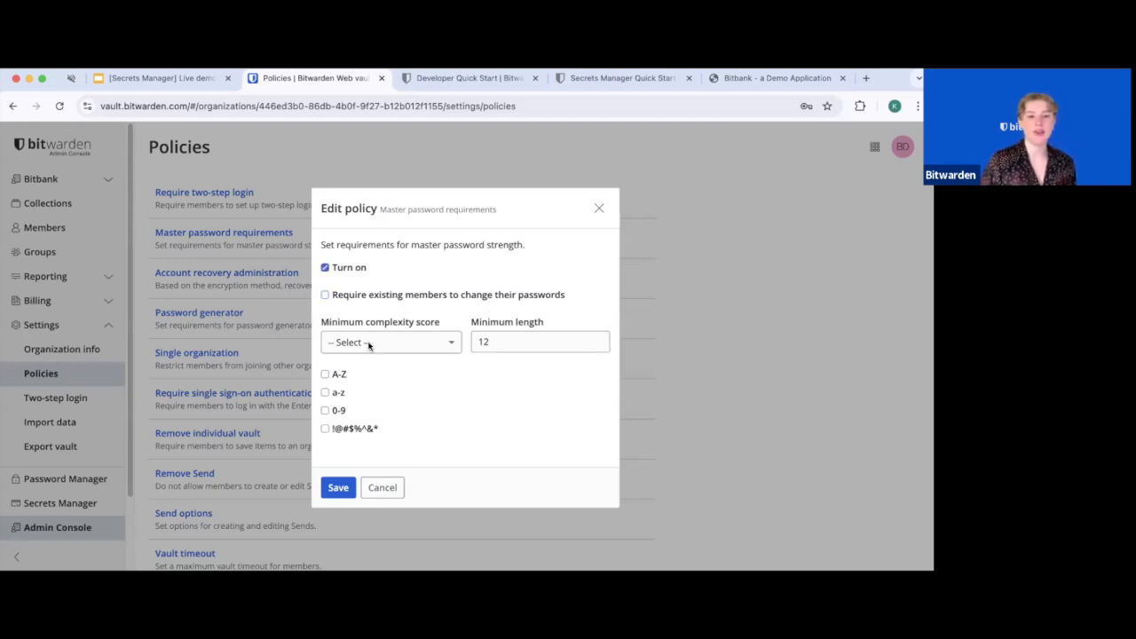
{"action": "left_click", "coordinate": [399, 348]}
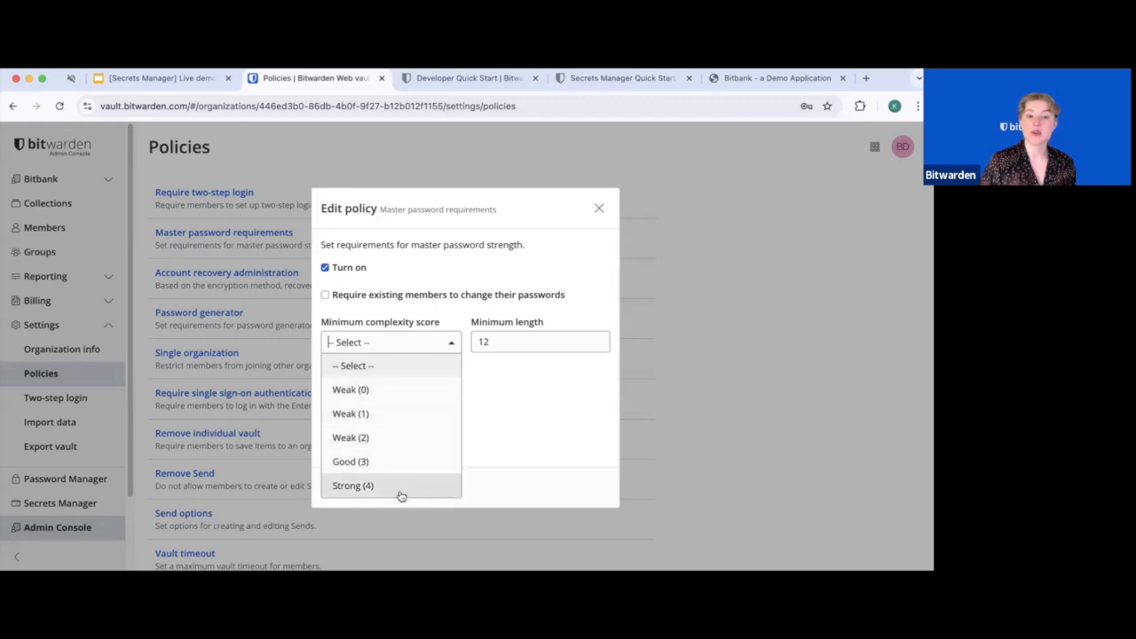
{"action": "left_click", "coordinate": [517, 415]}
{"action": "left_click", "coordinate": [518, 347]}
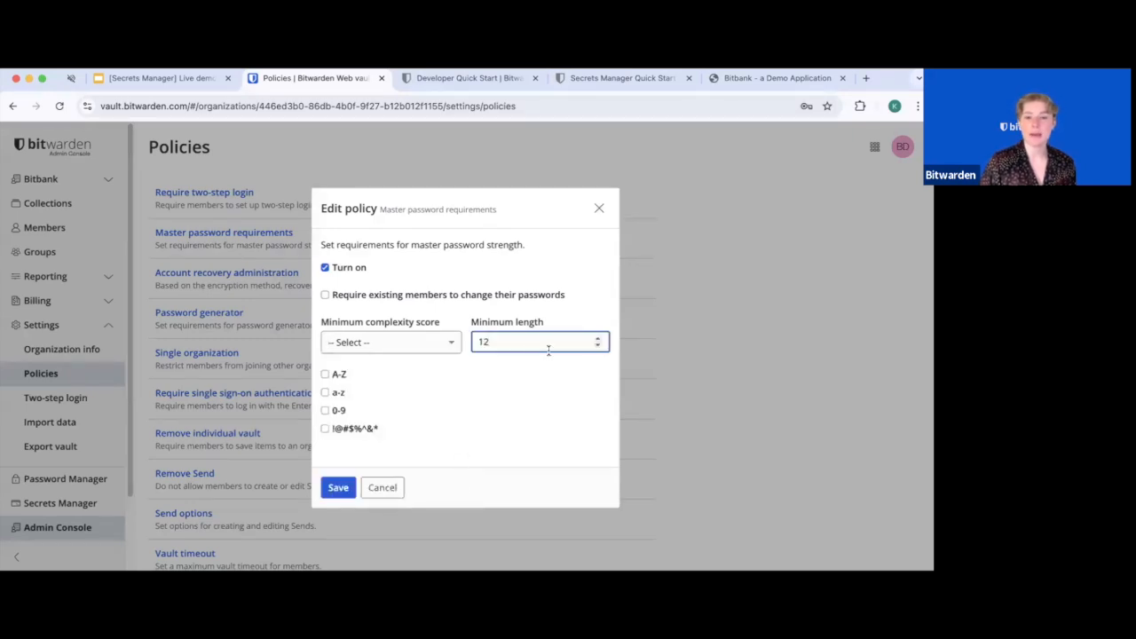
{"action": "left_click", "coordinate": [597, 345]}
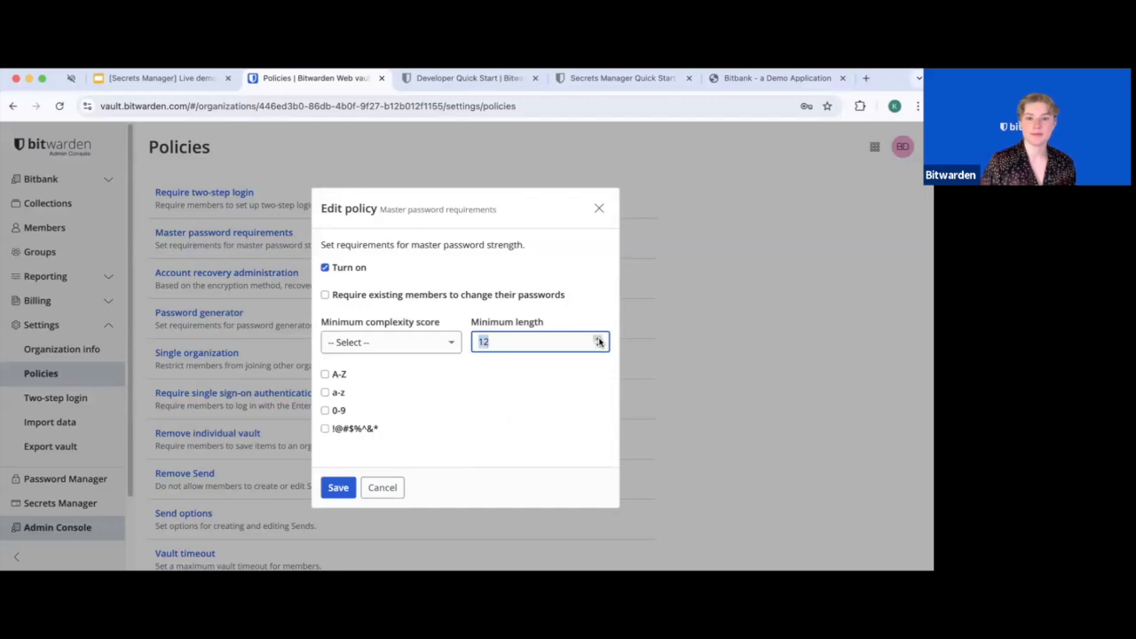
{"action": "type", "text": "15"}
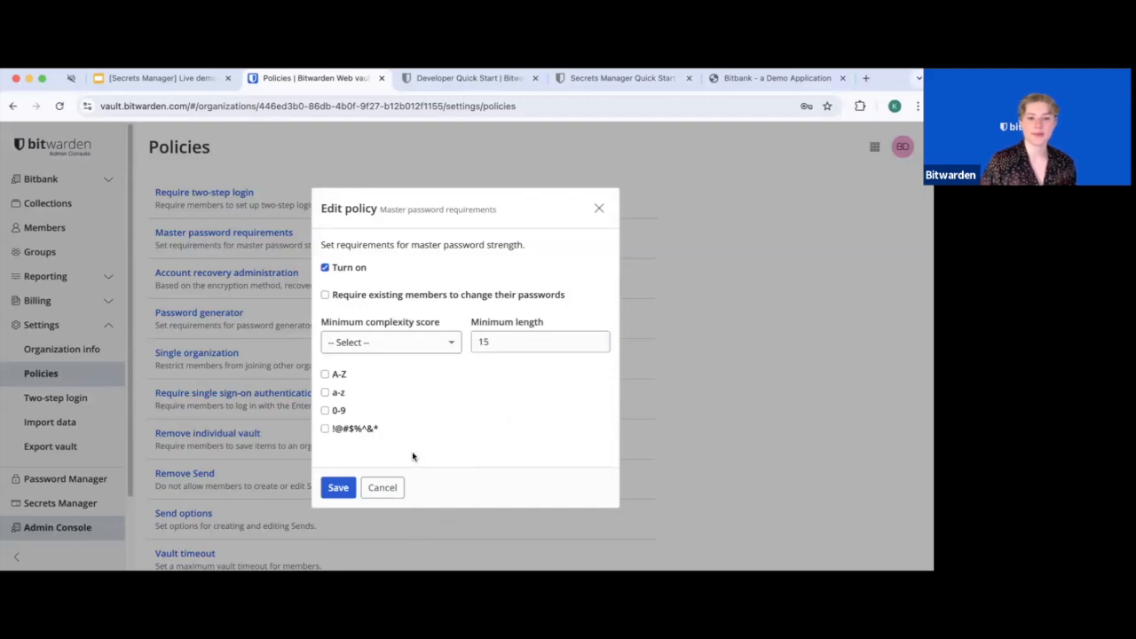
Require A-Z, a-z, 0-9 and special characters, force existing members to change passwords, and save
{"action": "left_click", "coordinate": [325, 374]}
{"action": "left_click", "coordinate": [325, 393]}
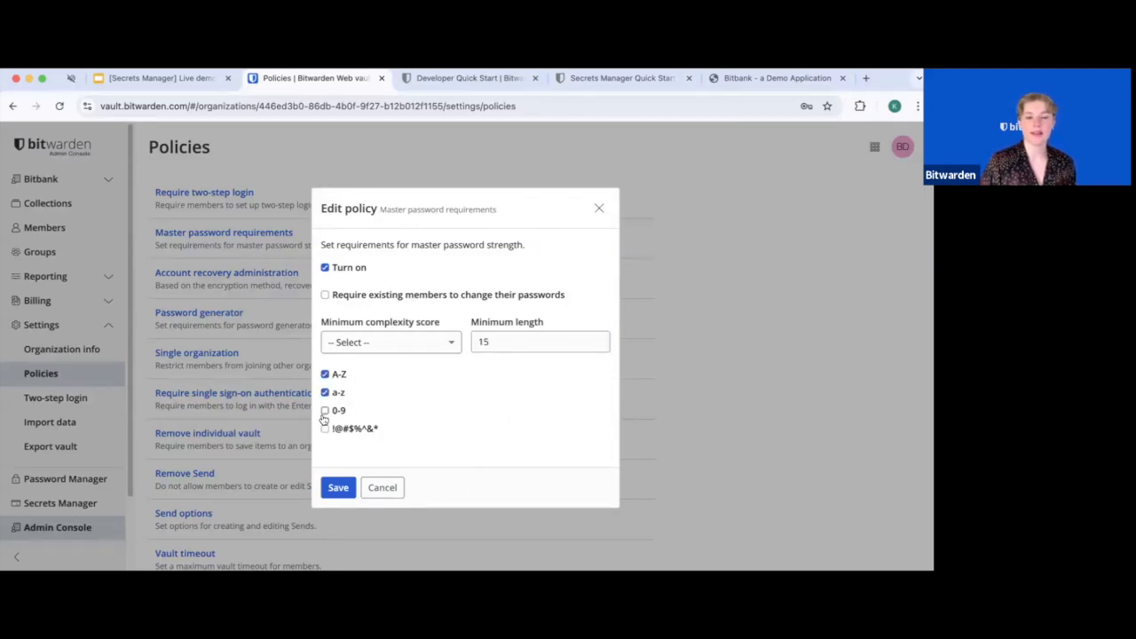
{"action": "left_click", "coordinate": [325, 411]}
{"action": "left_click", "coordinate": [325, 428]}
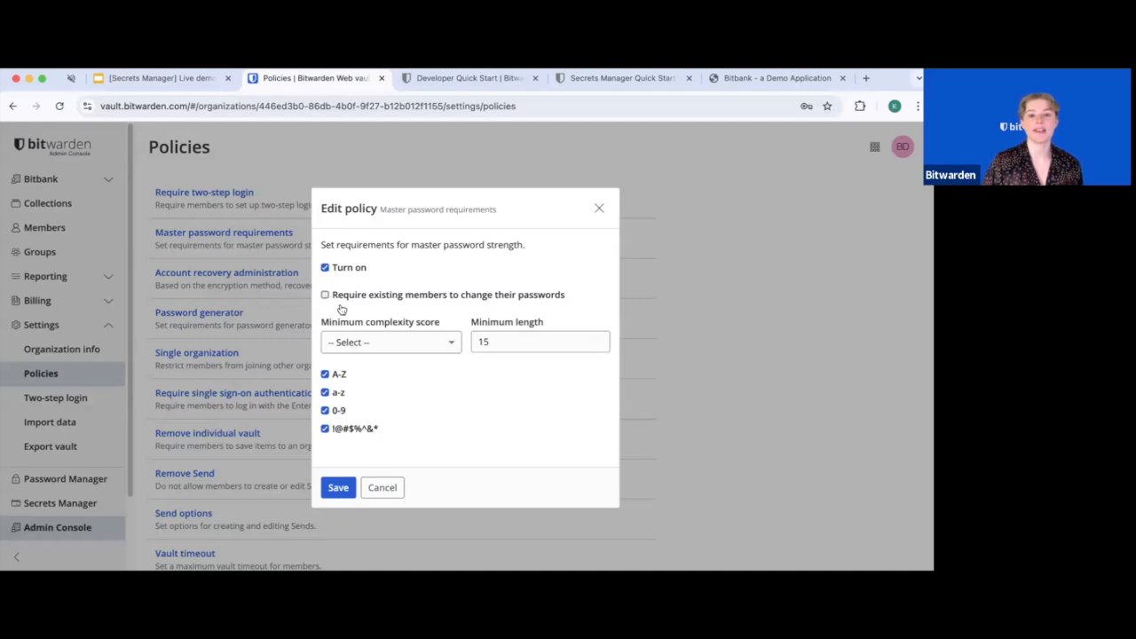
{"action": "left_click", "coordinate": [441, 297]}
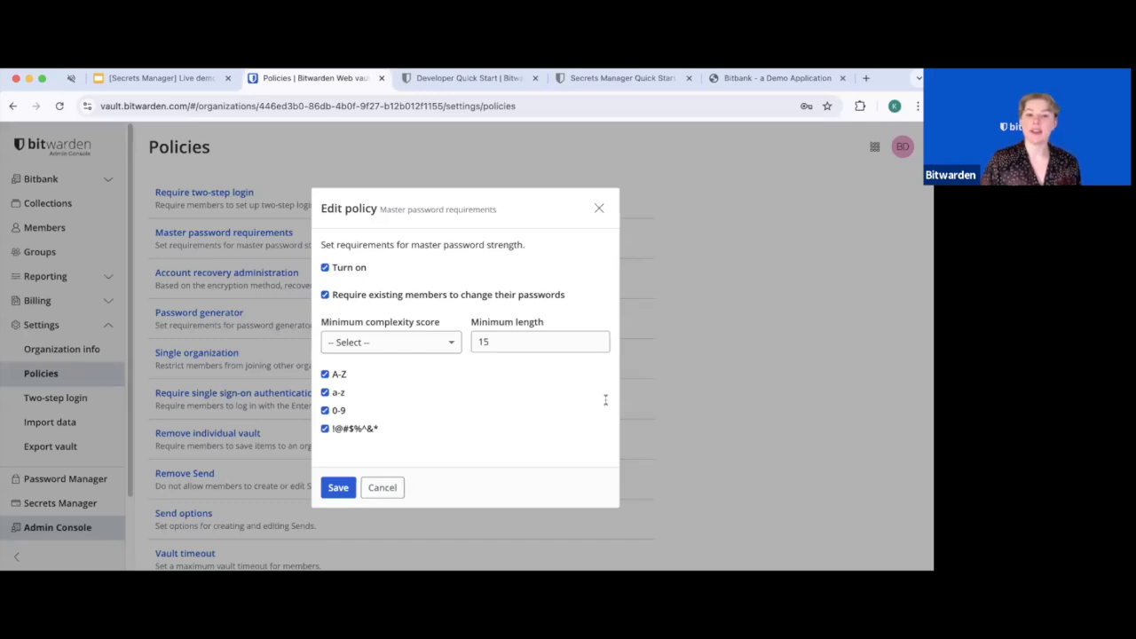
{"action": "left_click", "coordinate": [620, 257]}
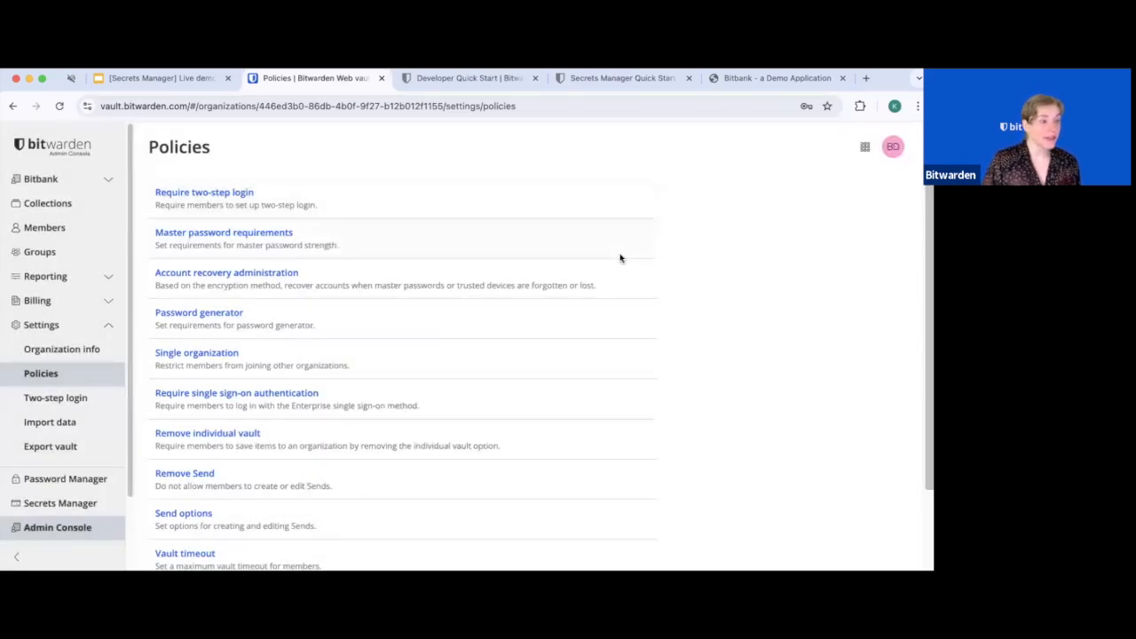
Open the Account recovery administration policy editor from the Policies list
{"action": "left_click", "coordinate": [217, 275]}
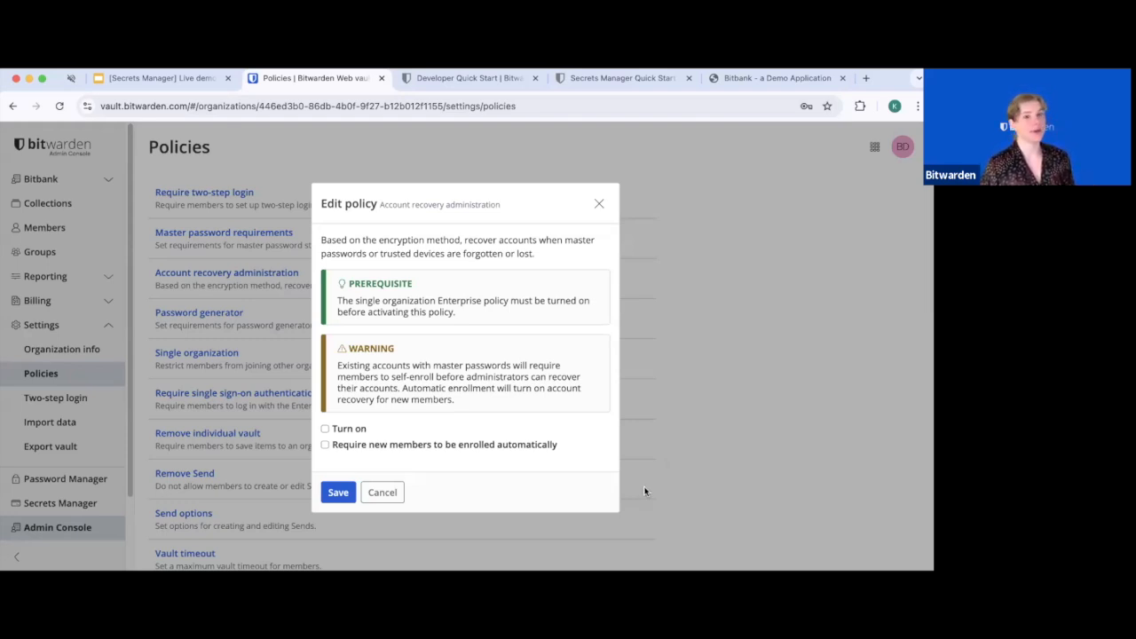
Close the account recovery policy unchanged and return to the slide on Password Manager with Secrets Manager
{"action": "left_click", "coordinate": [601, 204]}
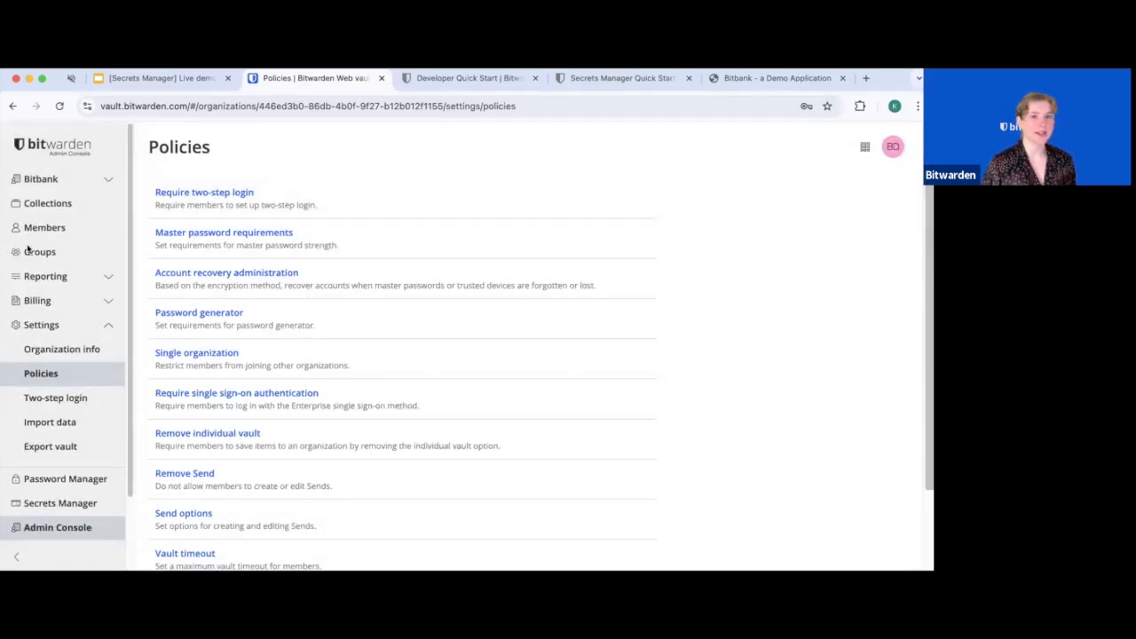
{"action": "left_click", "coordinate": [160, 78]}
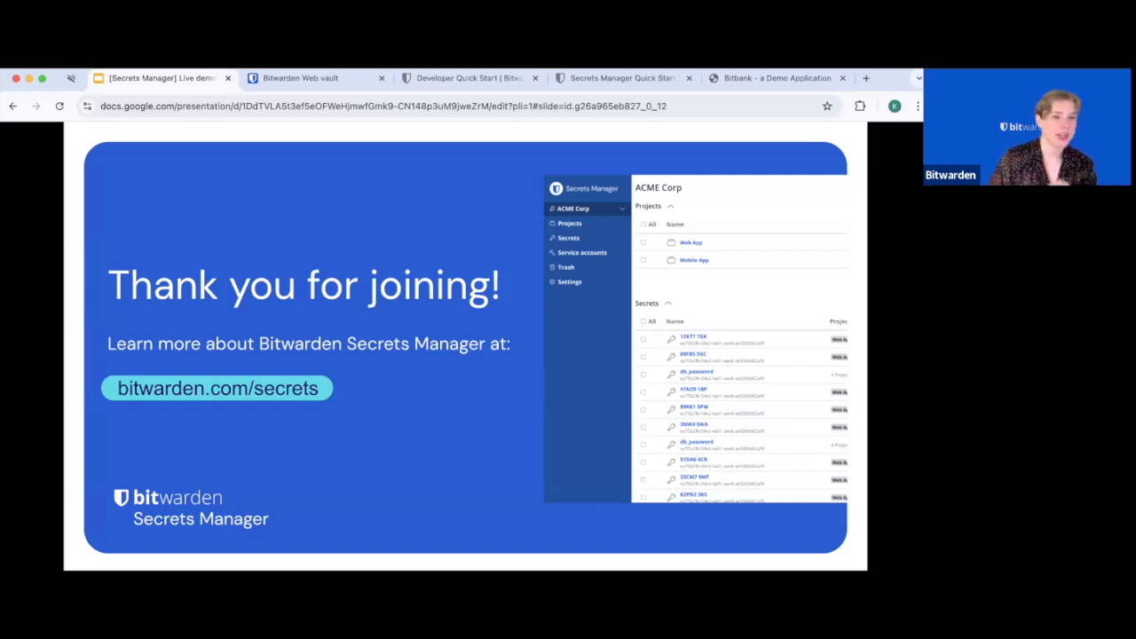
{"action": "key", "text": "Left"}
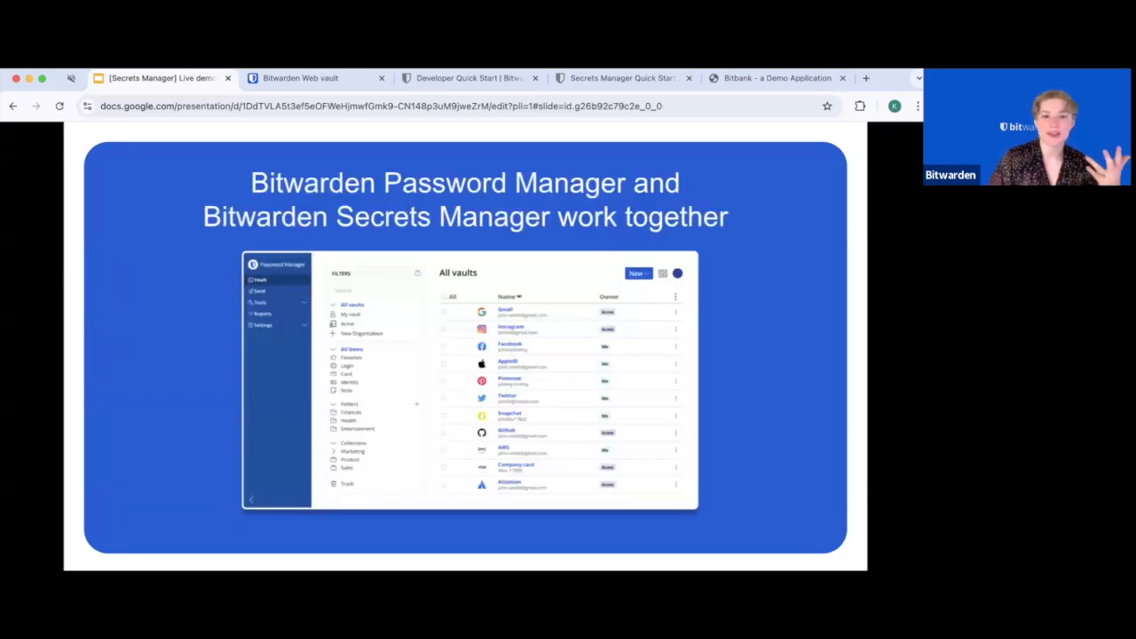